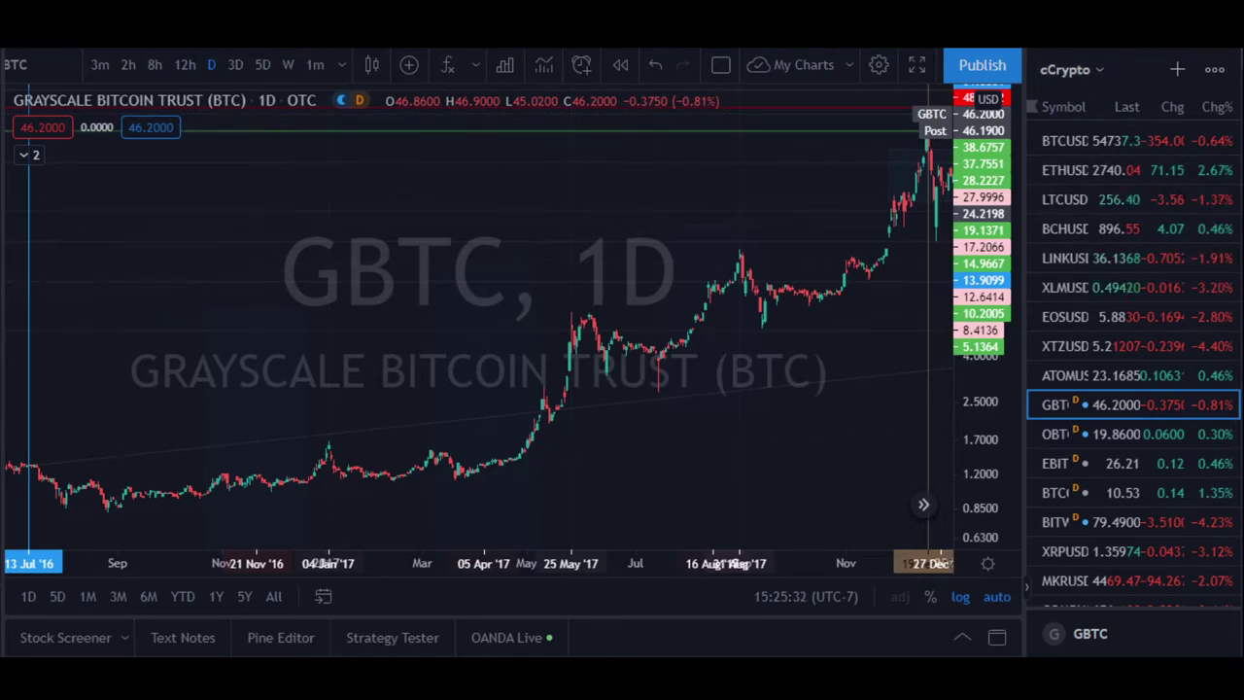
# Open the object tree and make the hidden Long-Term Movement drawing group visible on the GBTC chart.
pyautogui.click(1242, 146)
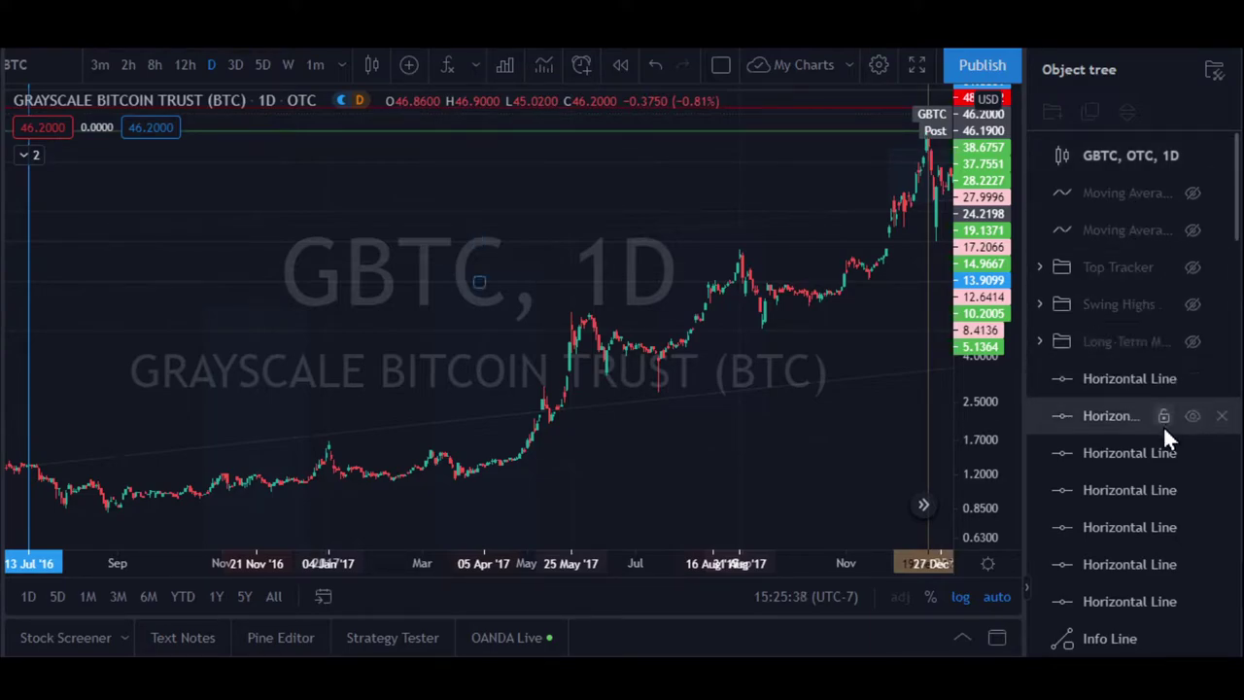
pyautogui.click(1193, 342)
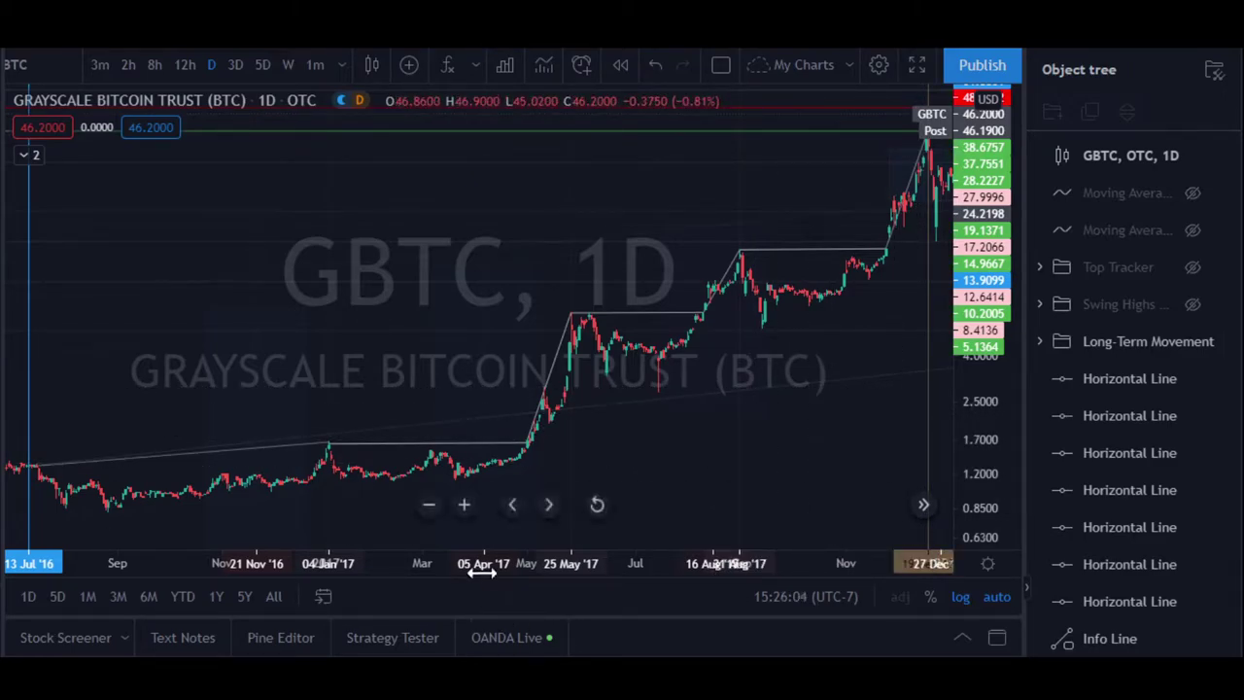
# Examine the first rising trend segment on the GBTC chart, from 13 July 2016 to the 4 January 2017 peak.
pyautogui.click(120, 463)
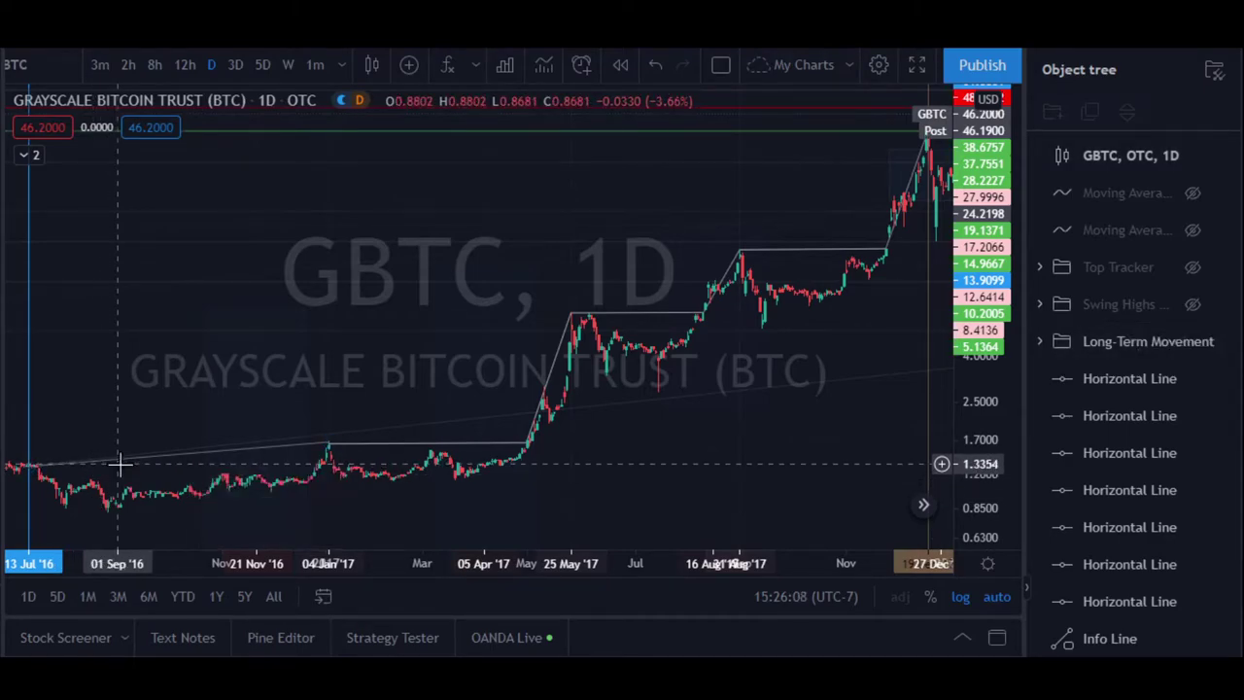
pyautogui.click(190, 465)
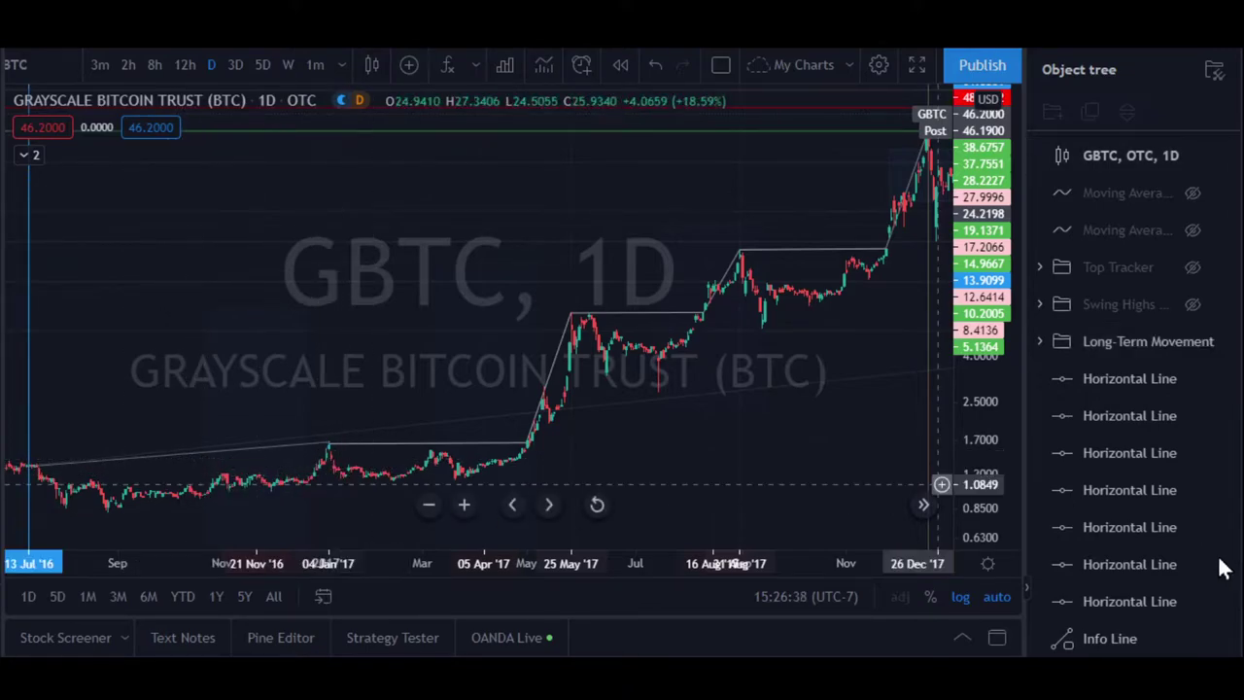
pyautogui.scroll(5, 428, 420)
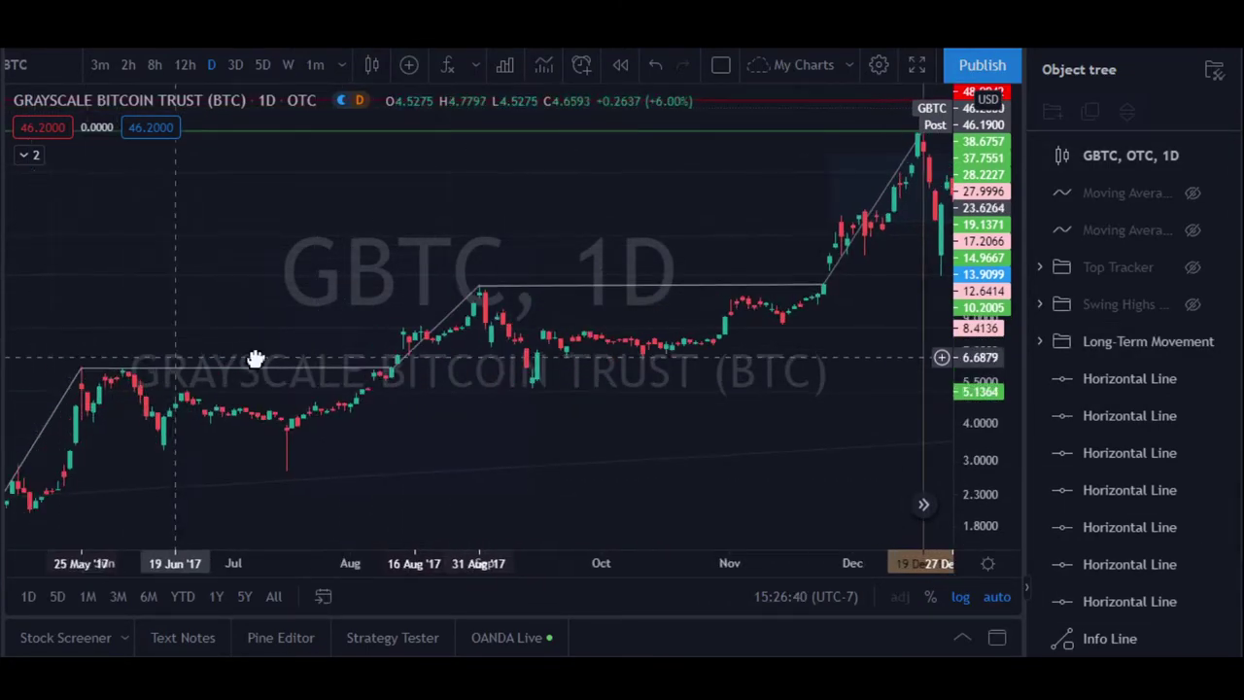
pyautogui.moveTo(256, 356); pyautogui.dragTo(956, 304)
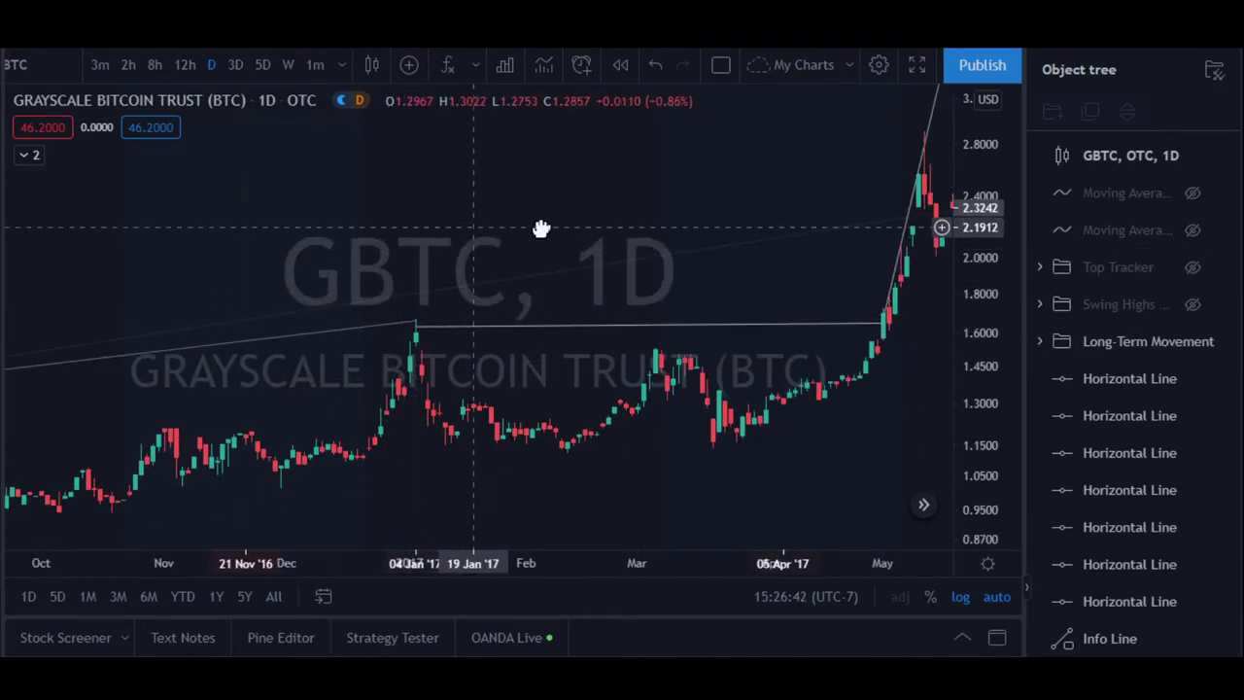
pyautogui.moveTo(541, 230); pyautogui.dragTo(708, 281)
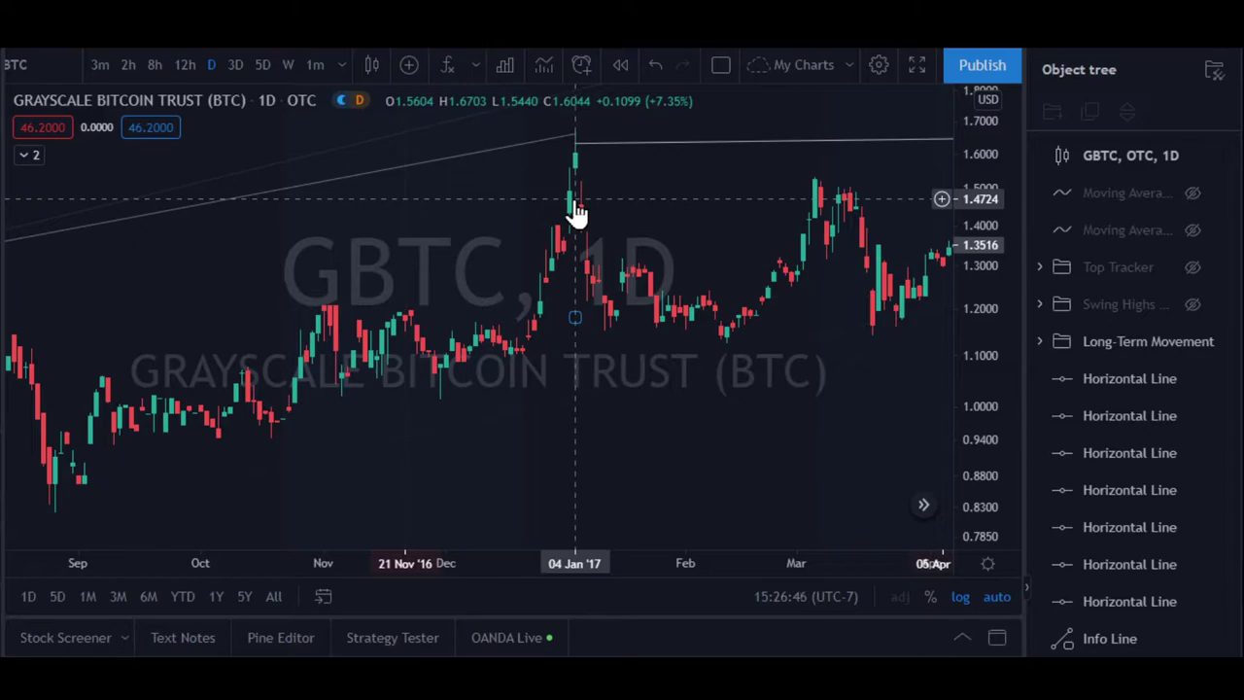
pyautogui.scroll(-5, 750, 328)
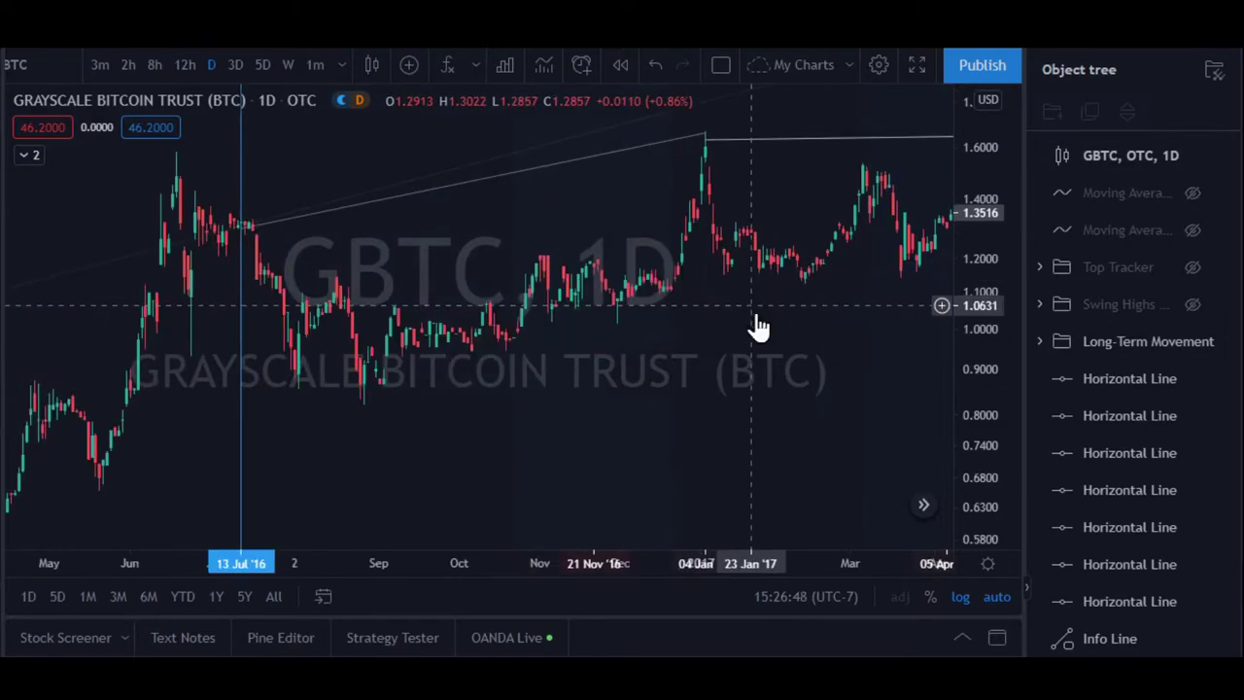
pyautogui.moveTo(828, 355); pyautogui.dragTo(567, 337)
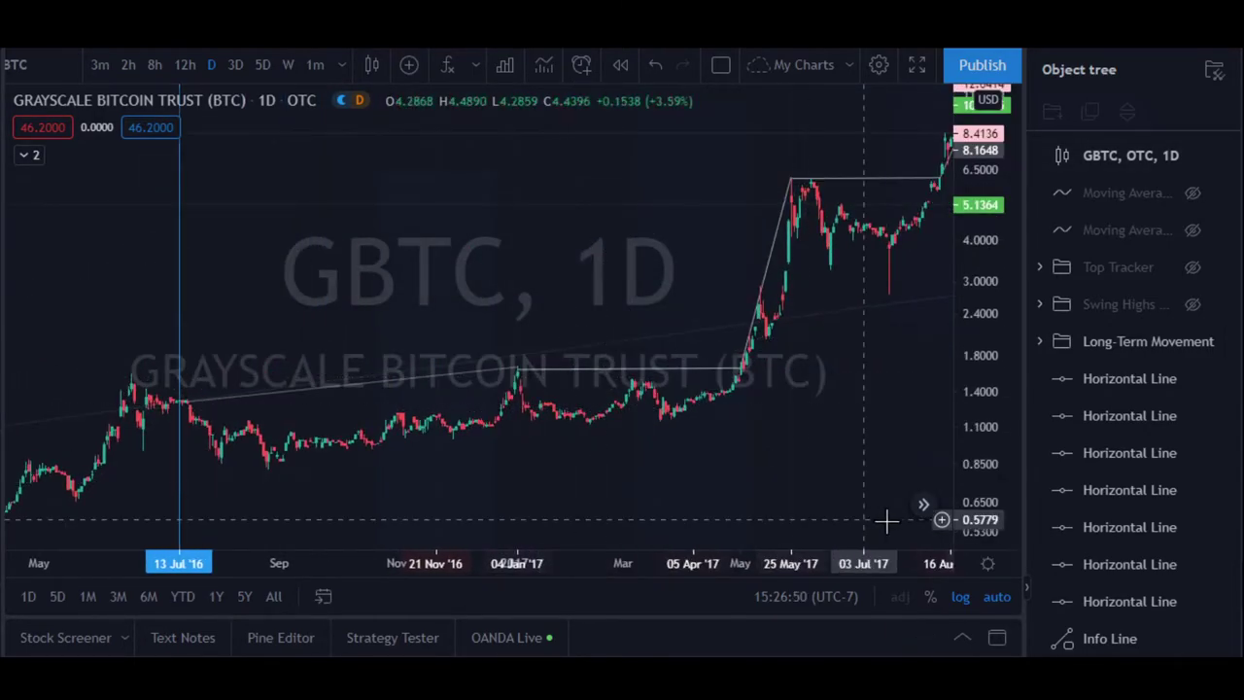
# Examine the price change and duration of the flat segment between the January 2017 peak and the late April breakout.
pyautogui.click(520, 372)
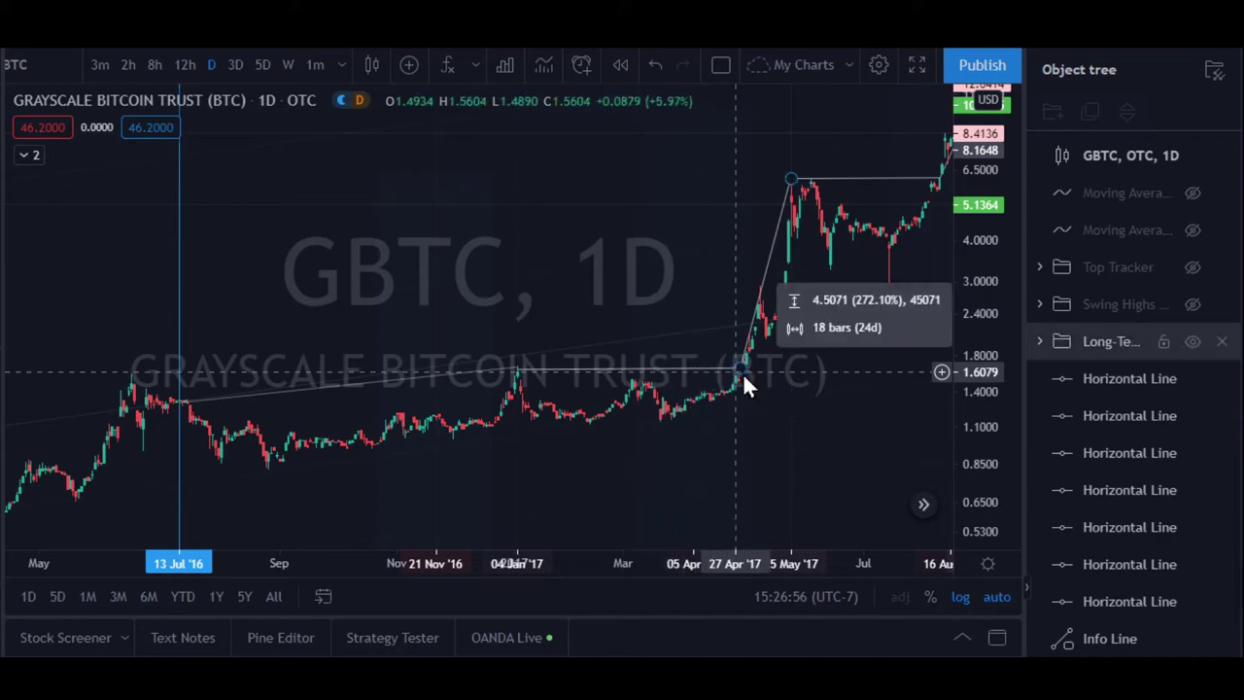
pyautogui.click(772, 445)
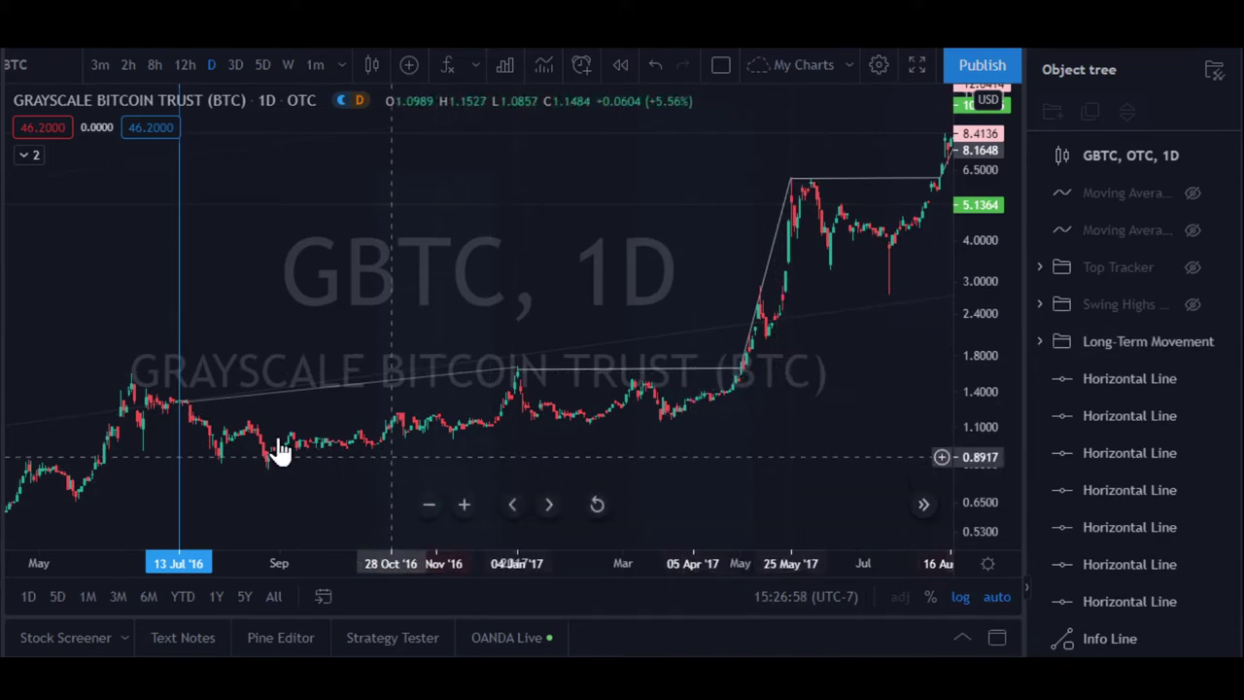
pyautogui.click(395, 390)
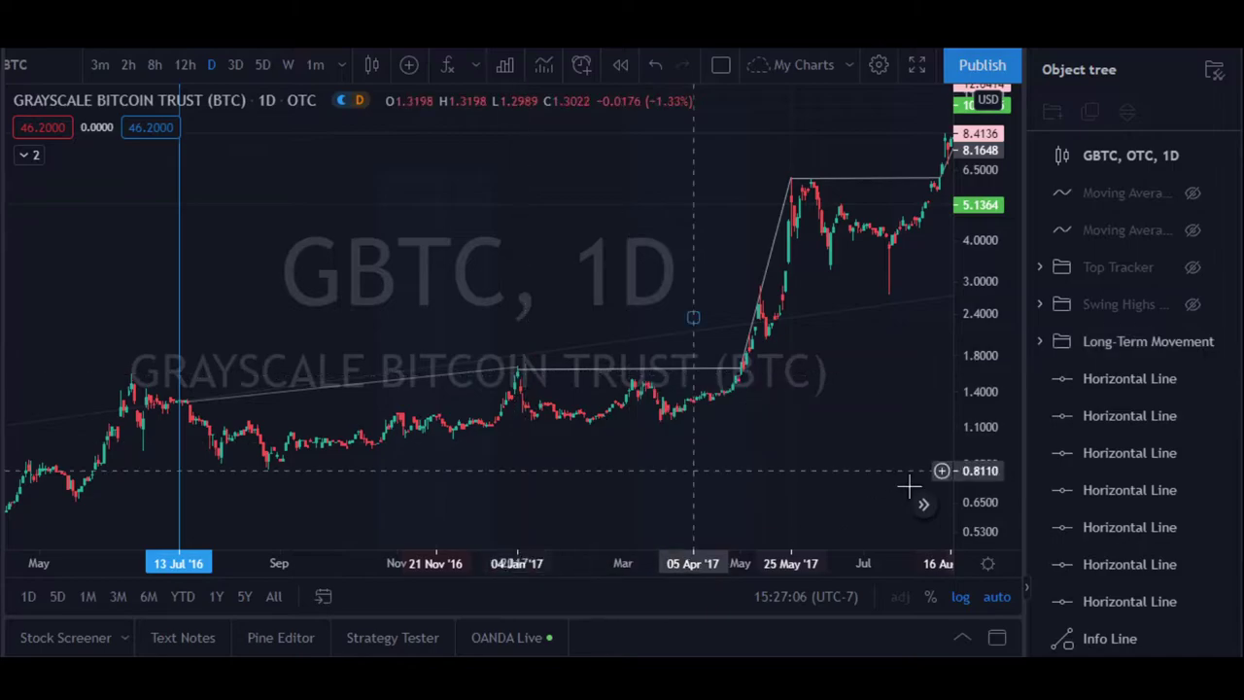
pyautogui.moveTo(781, 438); pyautogui.dragTo(697, 450)
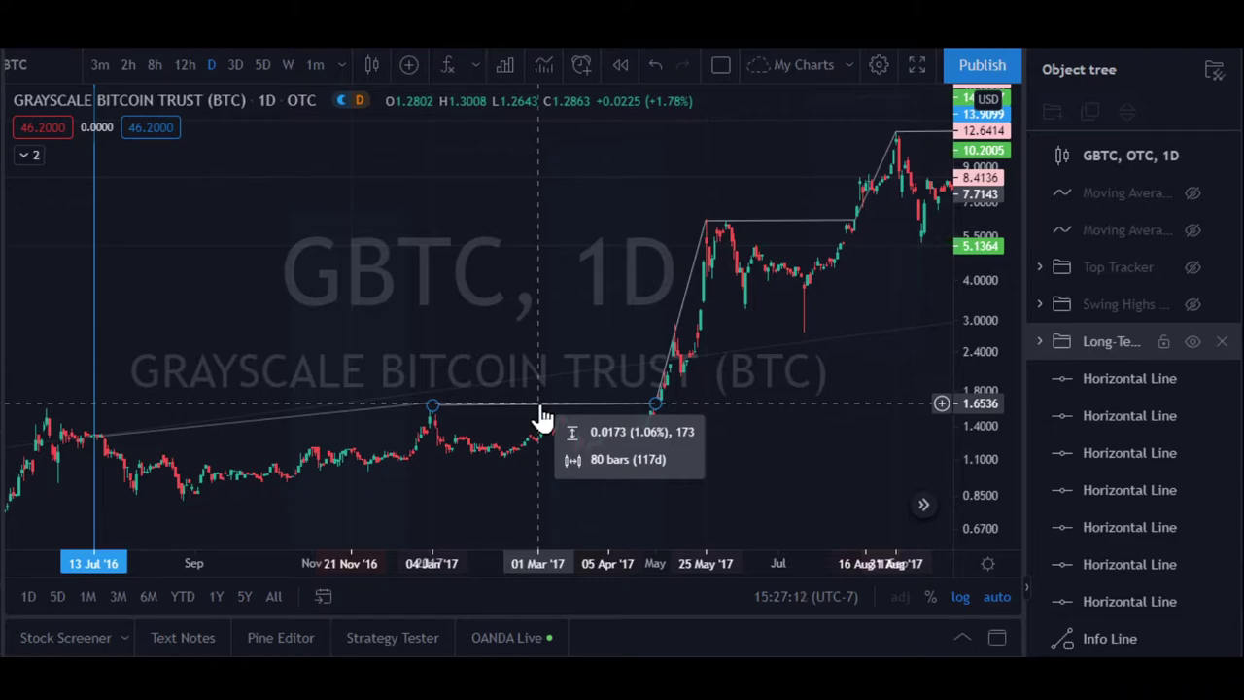
pyautogui.click(683, 425)
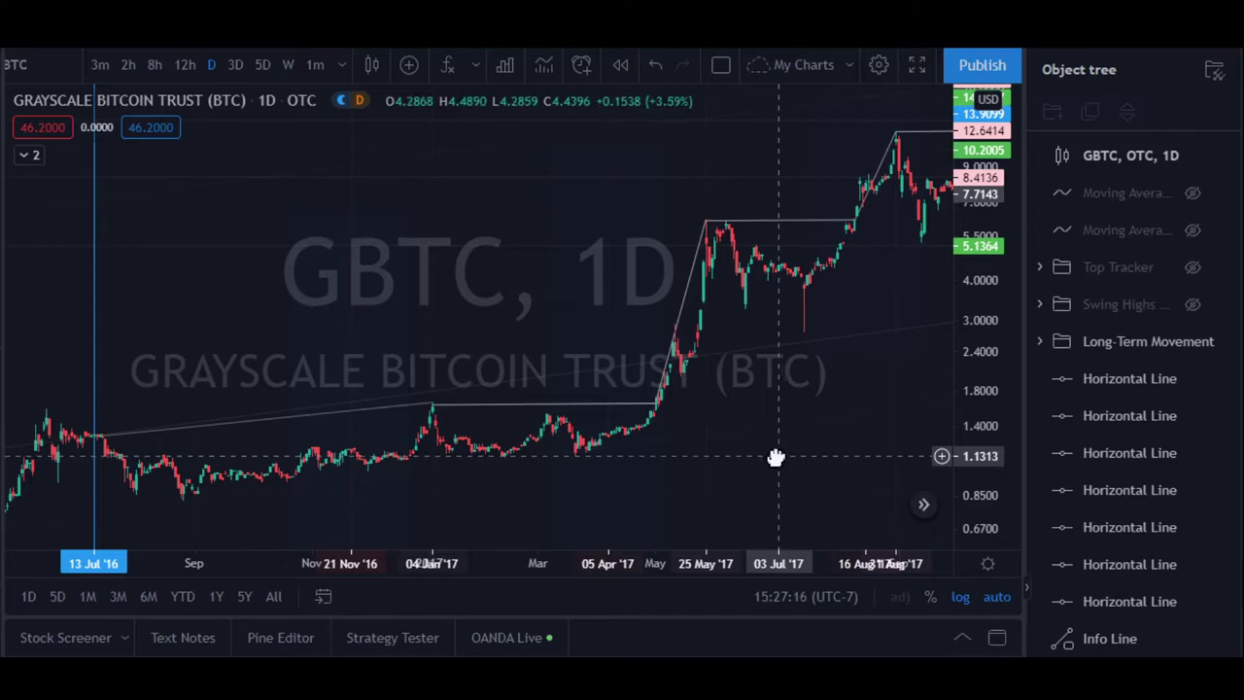
pyautogui.moveTo(775, 456); pyautogui.dragTo(738, 457)
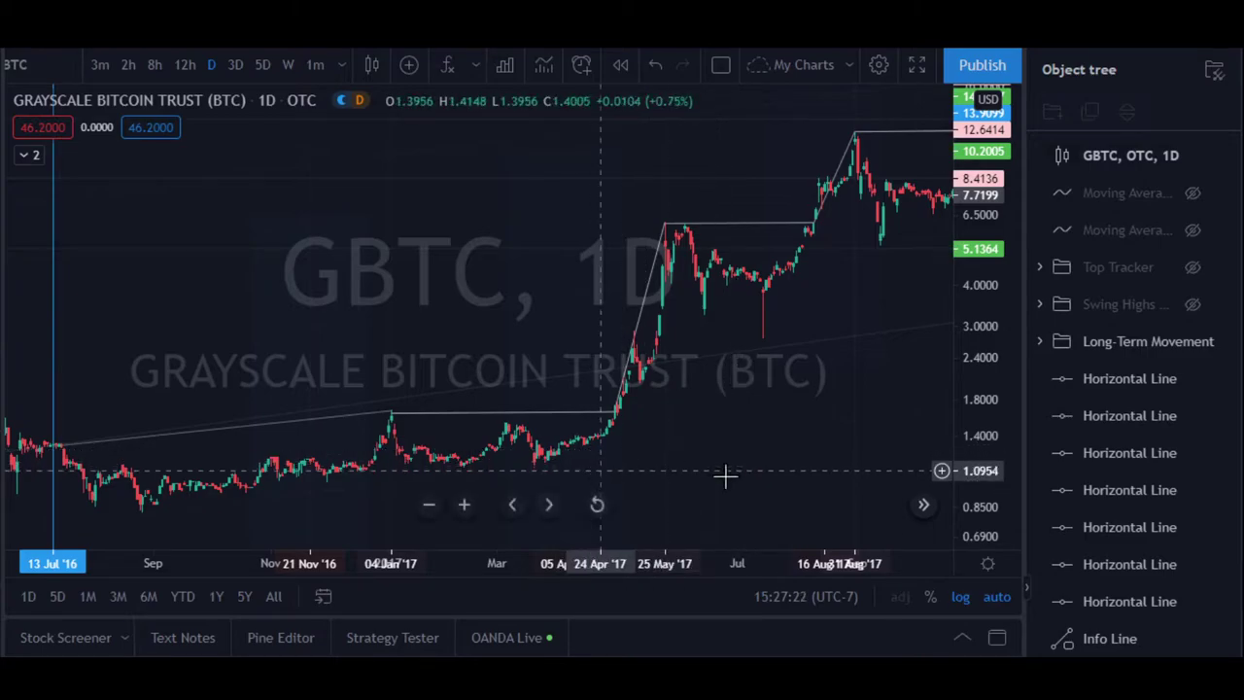
pyautogui.moveTo(748, 462); pyautogui.dragTo(722, 453)
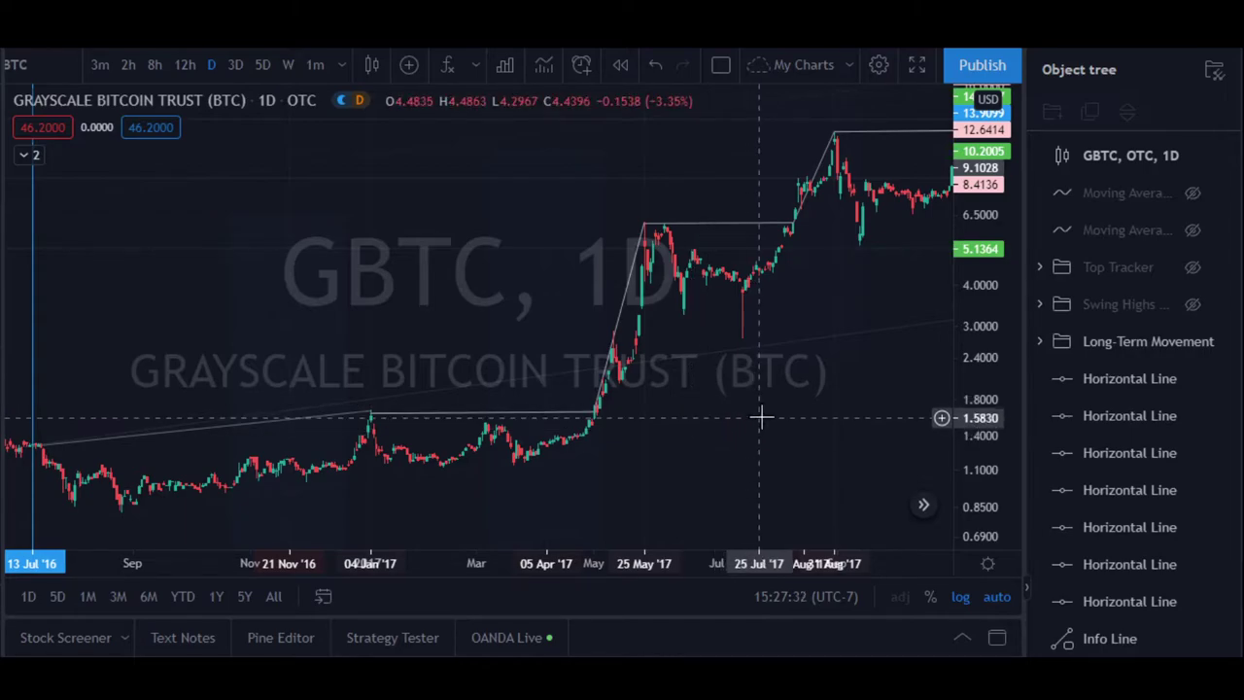
pyautogui.click(375, 416)
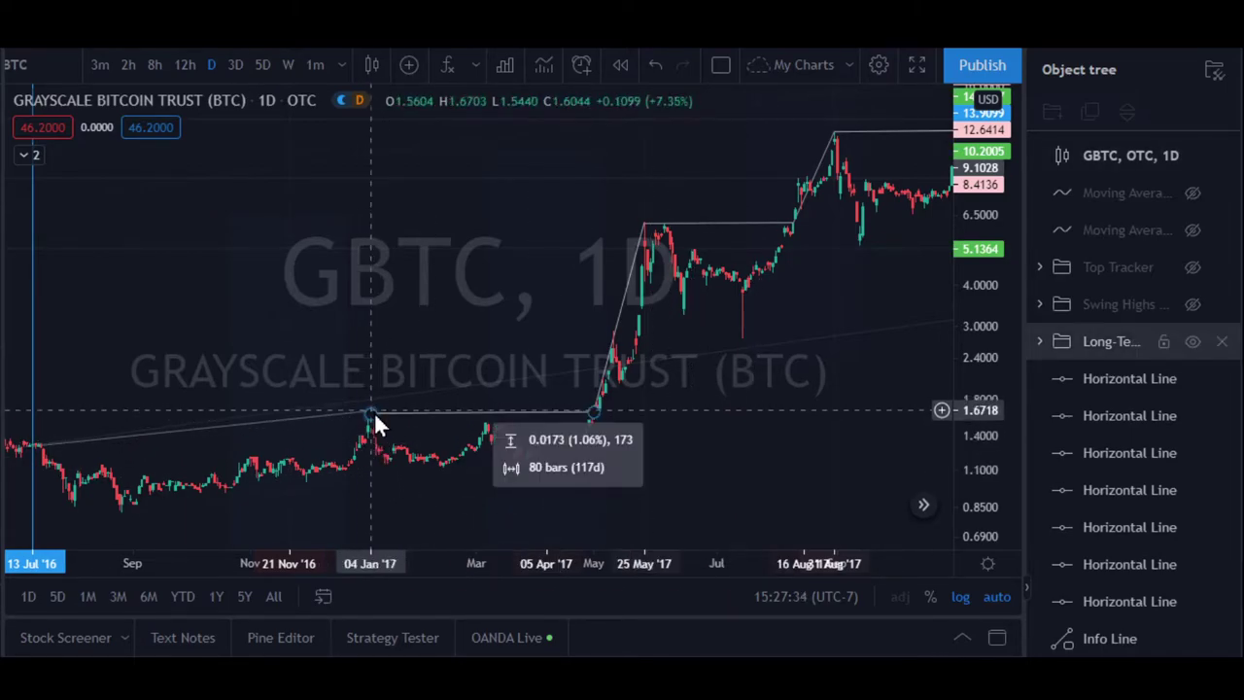
pyautogui.click(655, 464)
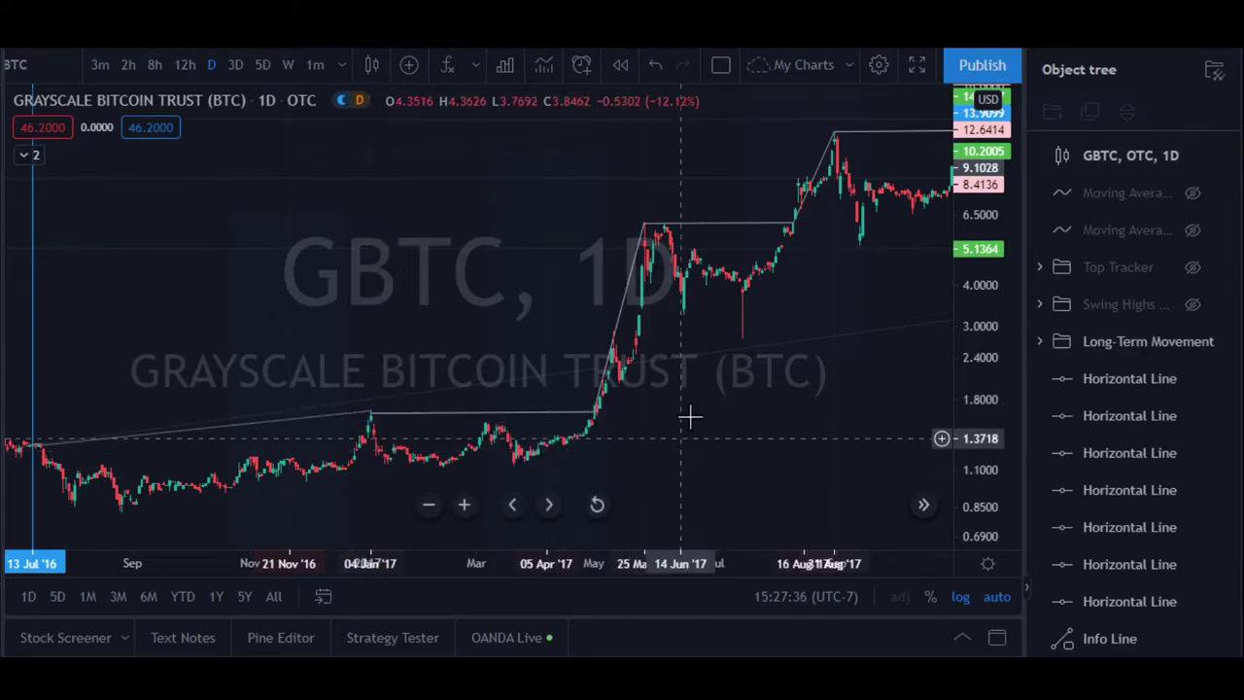
pyautogui.click(565, 418)
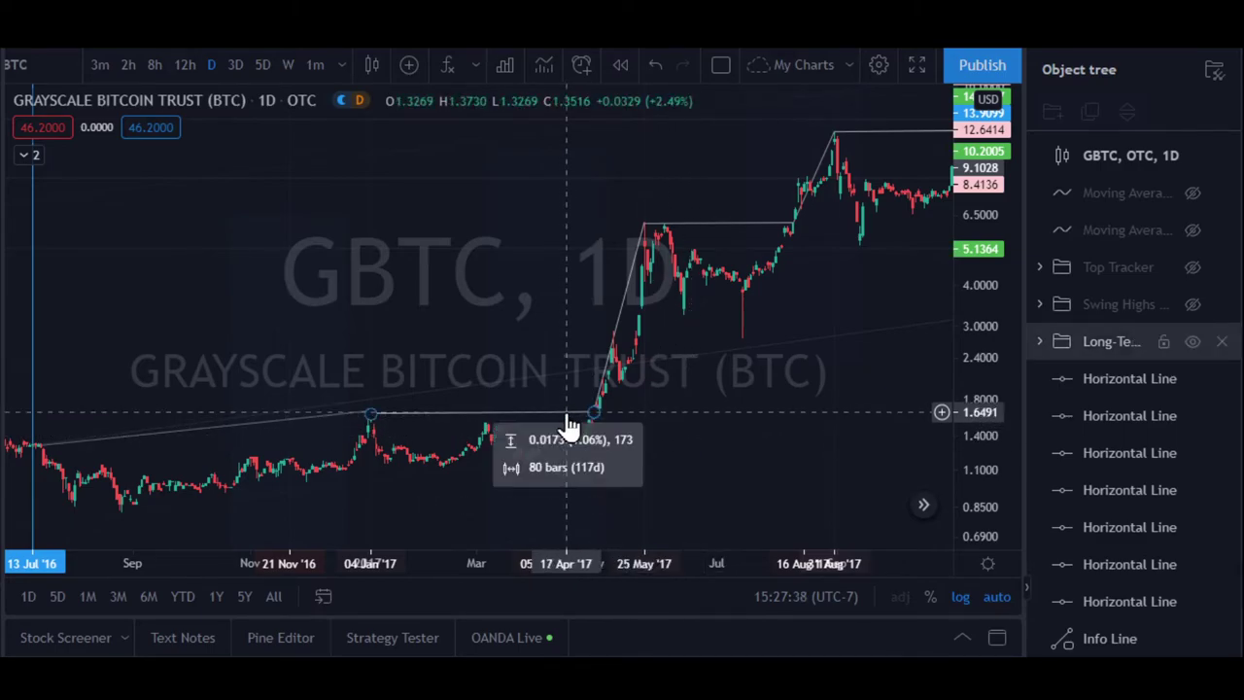
# Inspect the steep segment from the late April 2017 breakout to the 25 May peak, checking its gain and duration.
pyautogui.click(596, 415)
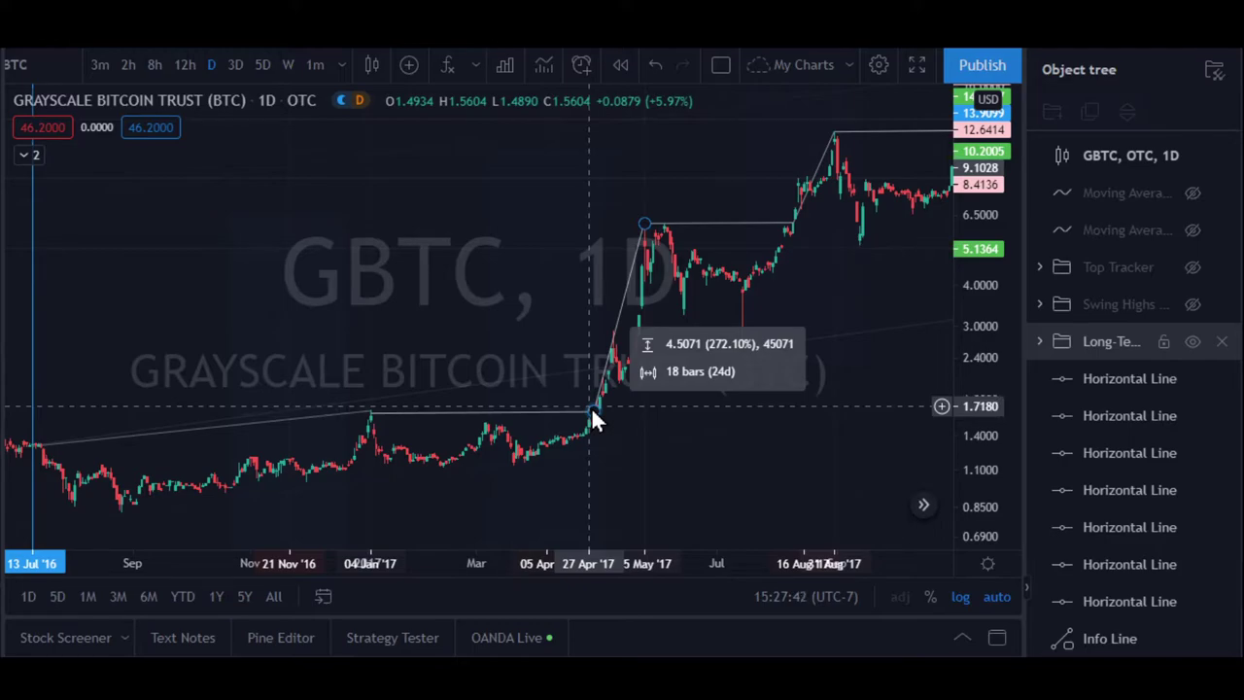
pyautogui.click(622, 336)
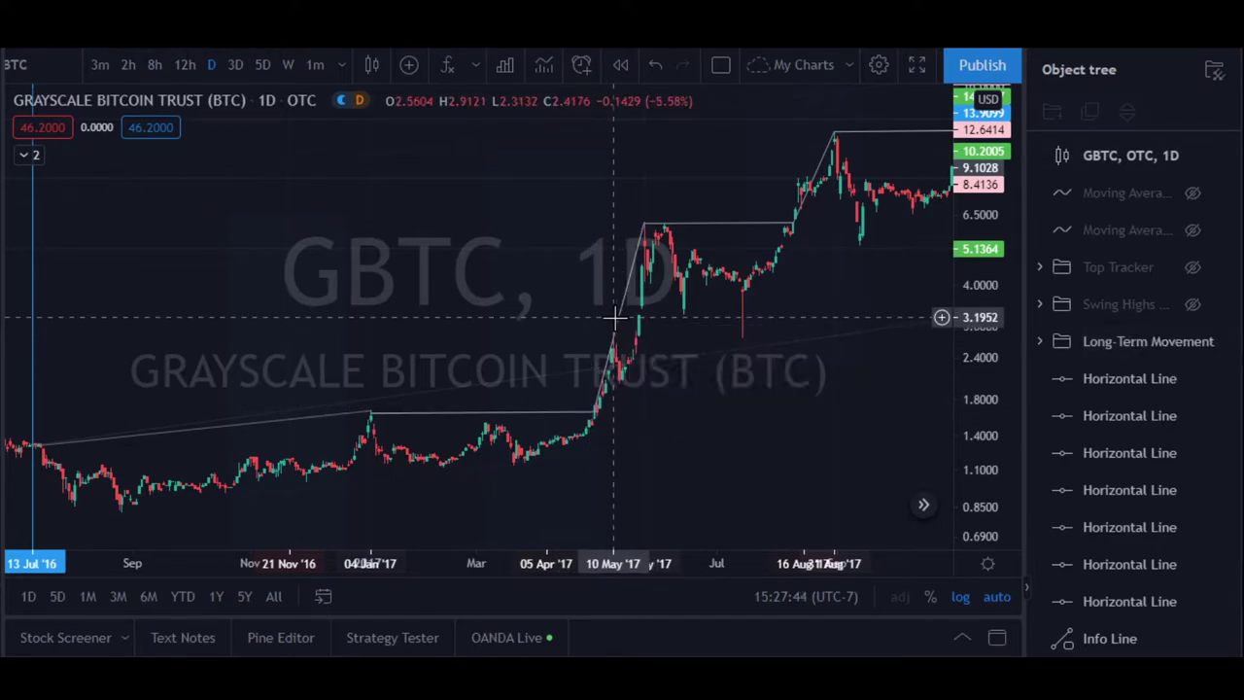
pyautogui.click(621, 333)
pyautogui.click(620, 335)
pyautogui.click(636, 267)
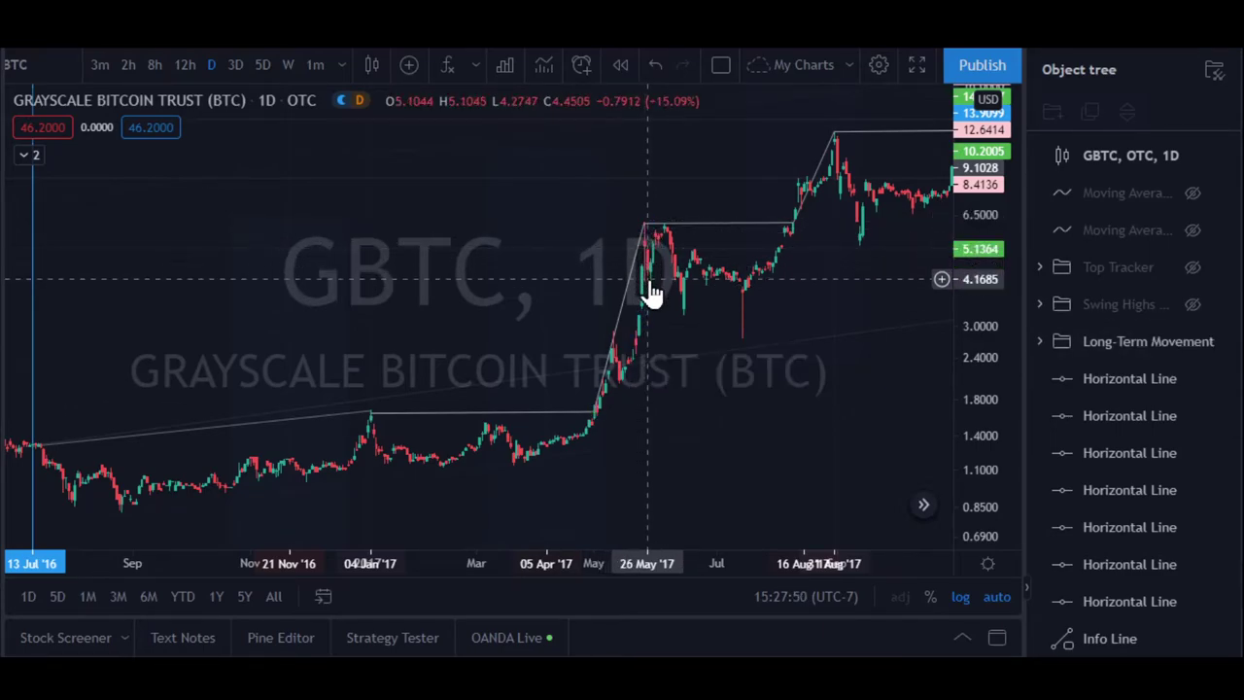
pyautogui.click(665, 226)
pyautogui.click(648, 236)
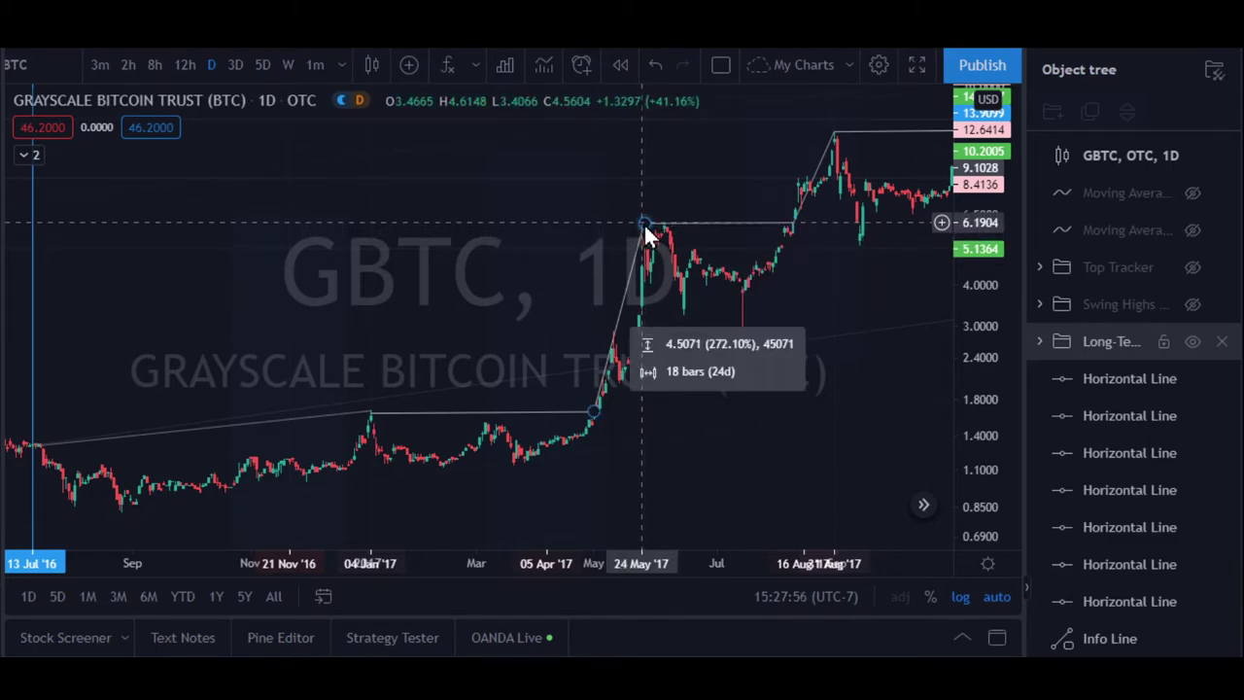
pyautogui.click(616, 383)
pyautogui.click(599, 402)
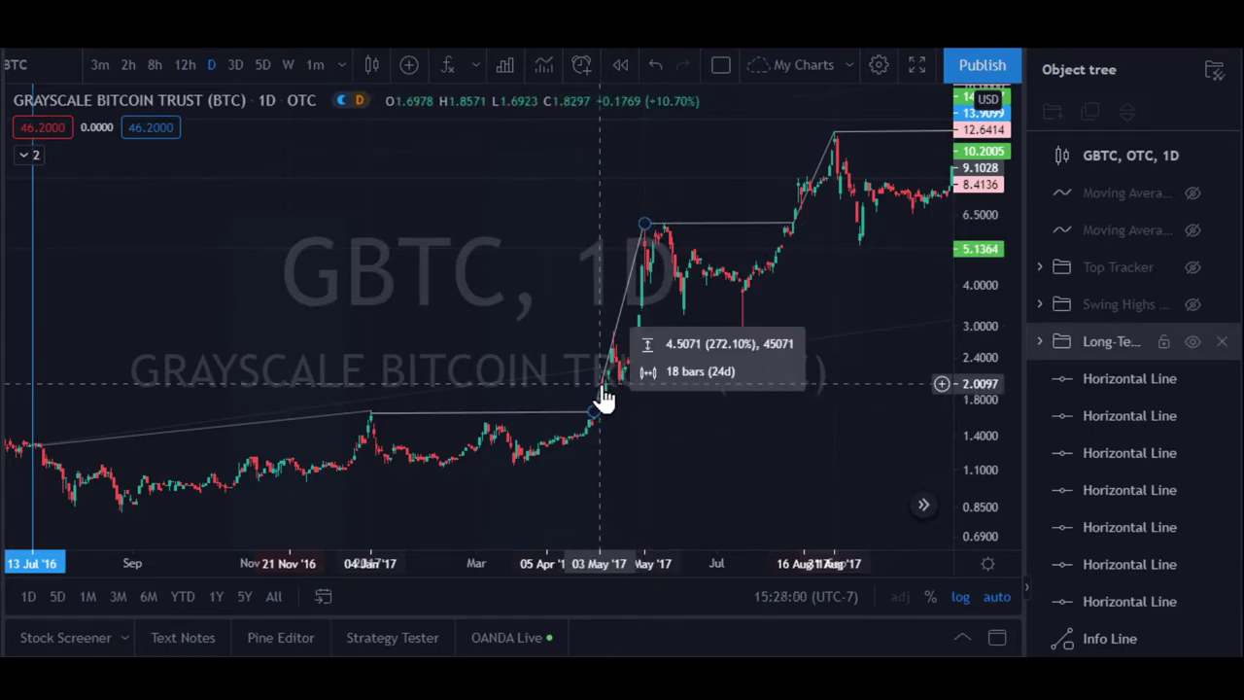
pyautogui.click(590, 414)
pyautogui.click(594, 414)
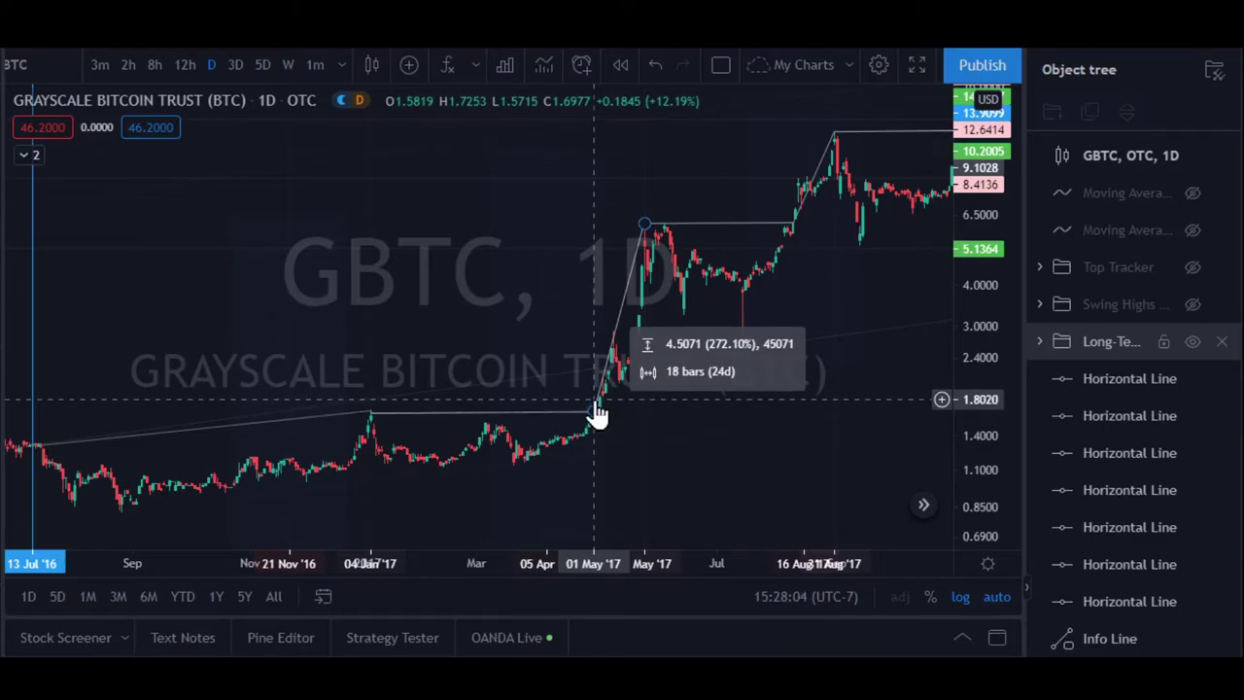
# Compare the August 2017 rise with the May rise, and examine the flat segment from 31 August to late November.
pyautogui.scroll(3, 597, 416)
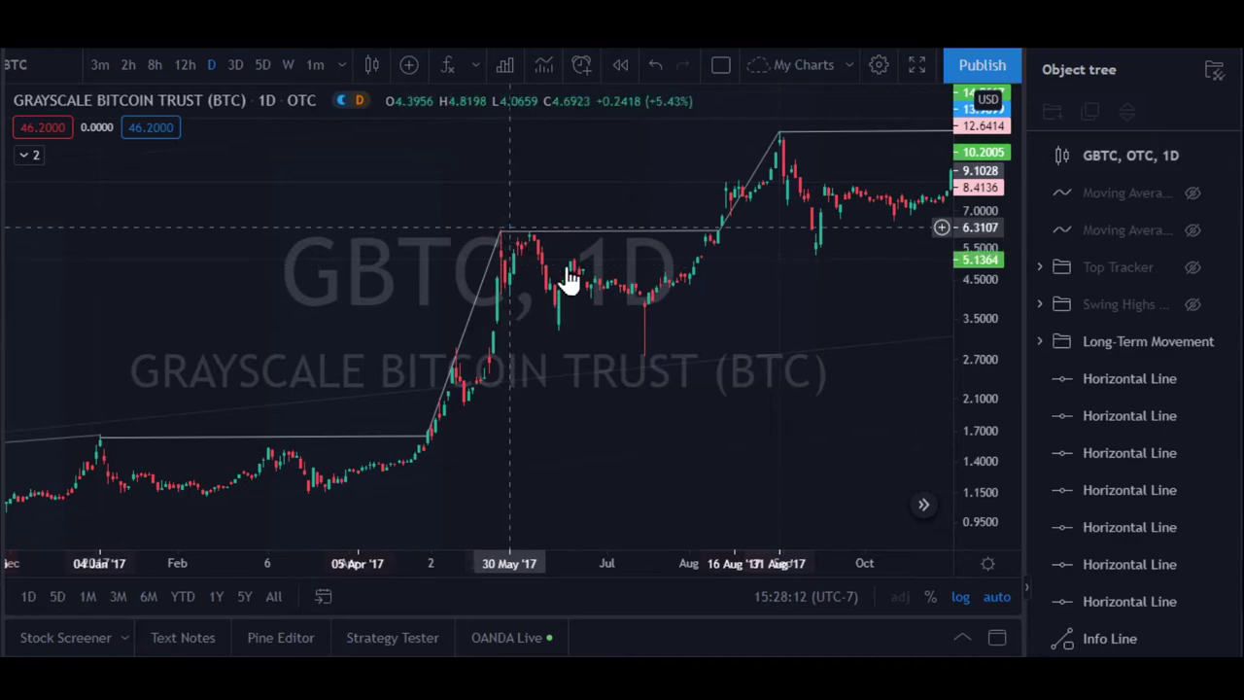
pyautogui.moveTo(833, 295); pyautogui.dragTo(674, 306)
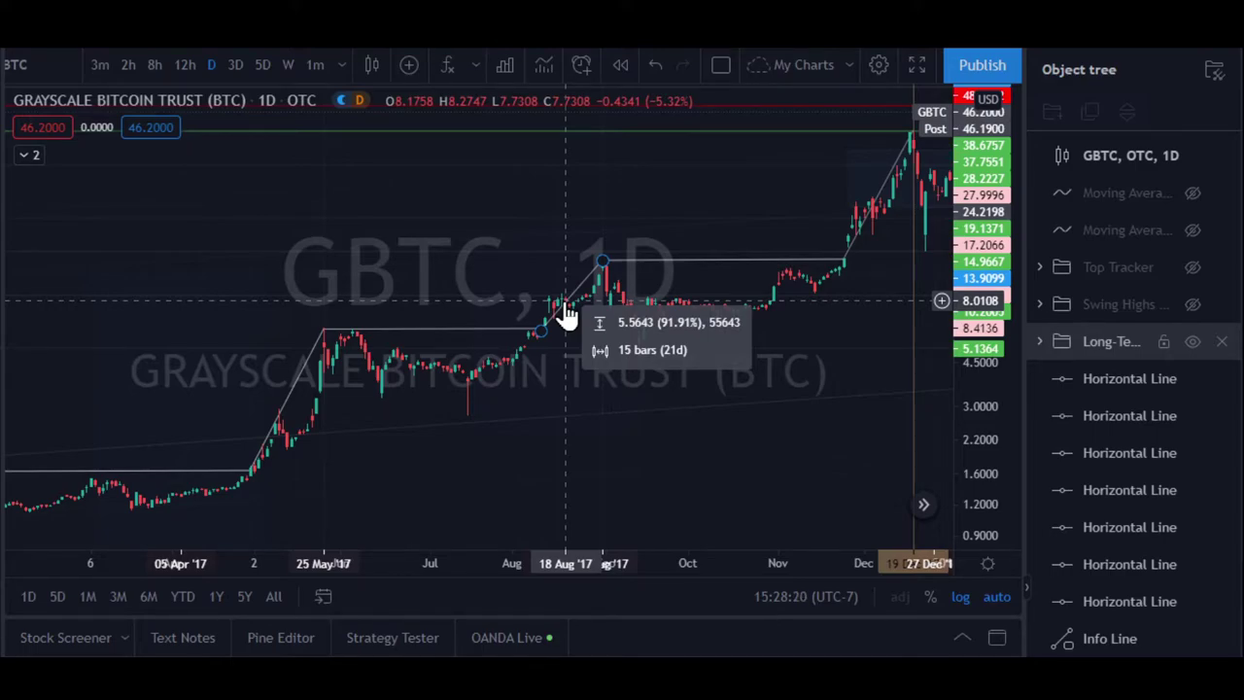
pyautogui.moveTo(296, 416)
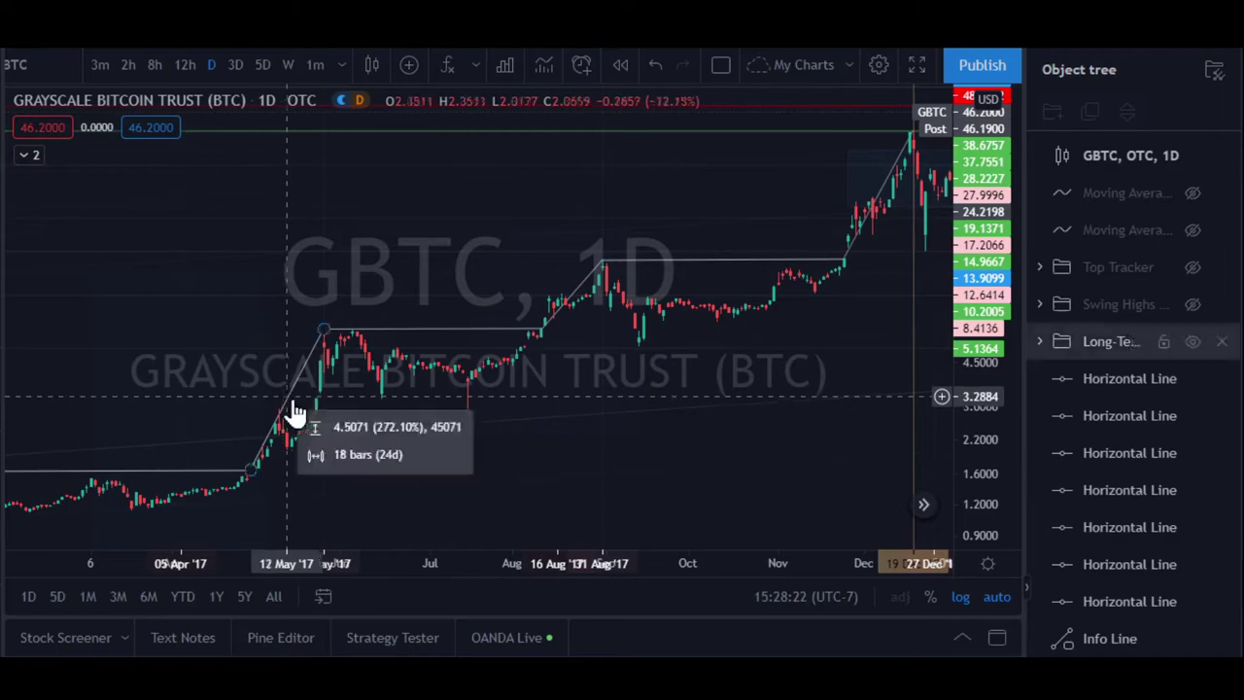
pyautogui.moveTo(577, 306)
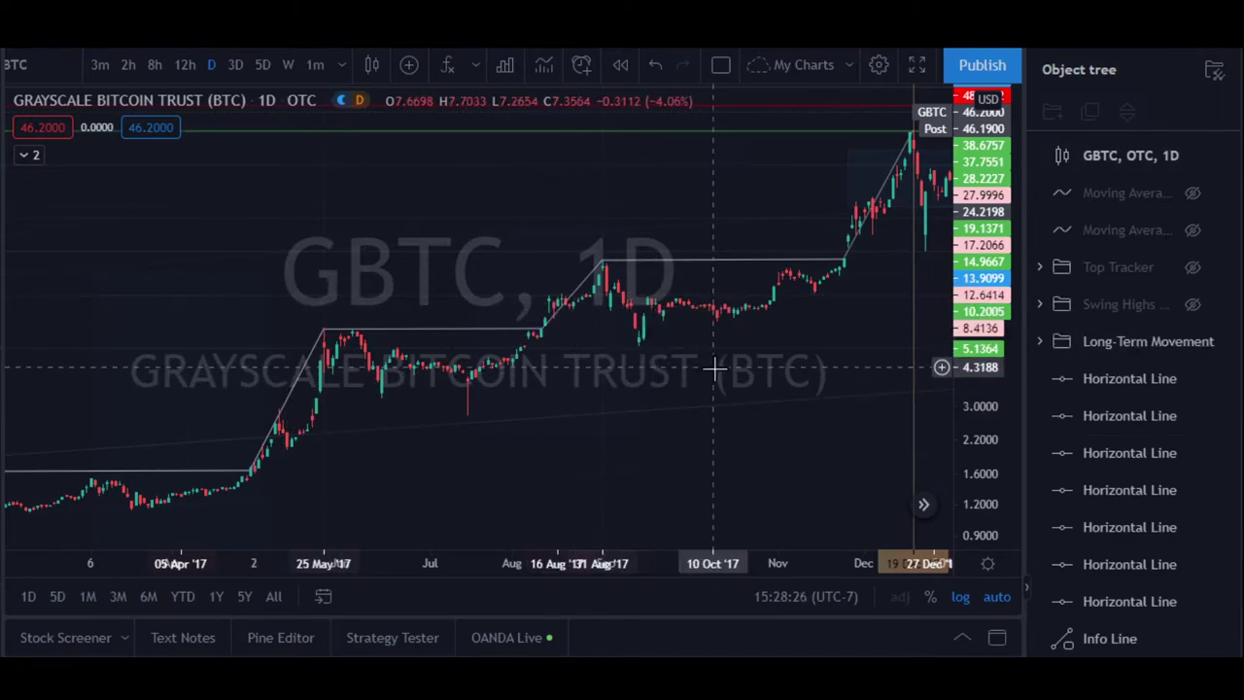
pyautogui.scroll(2, 717, 366)
pyautogui.moveTo(703, 280)
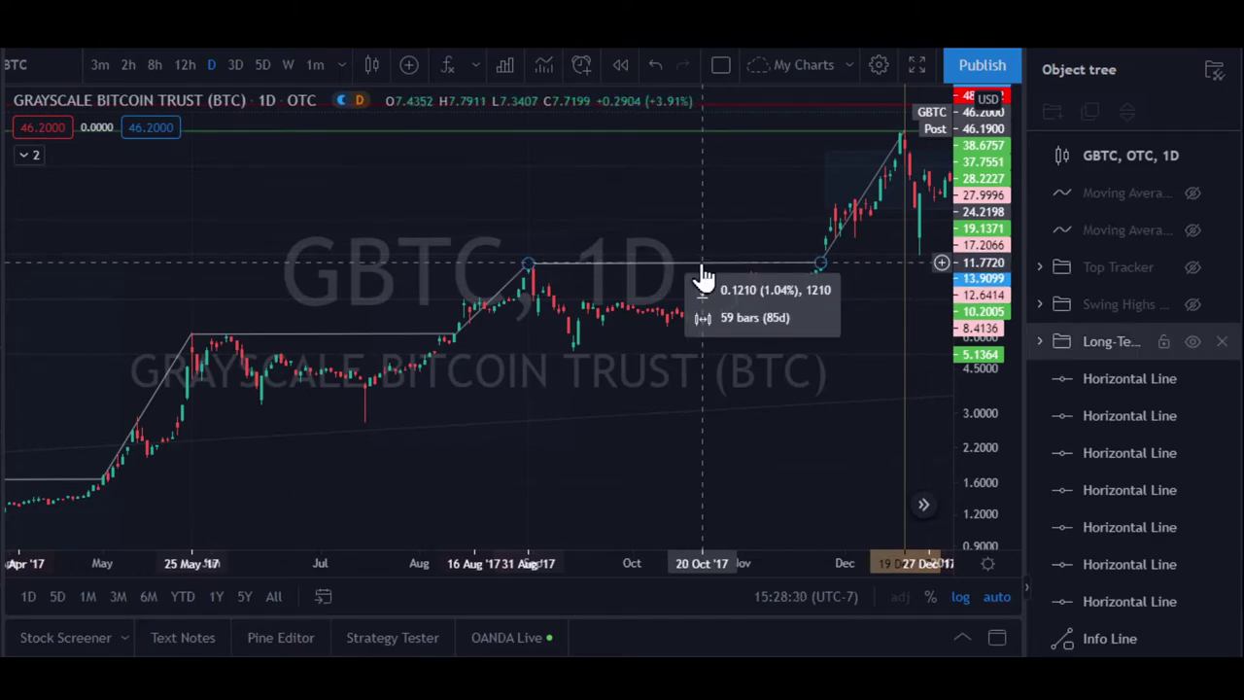
pyautogui.moveTo(706, 280); pyautogui.dragTo(484, 291)
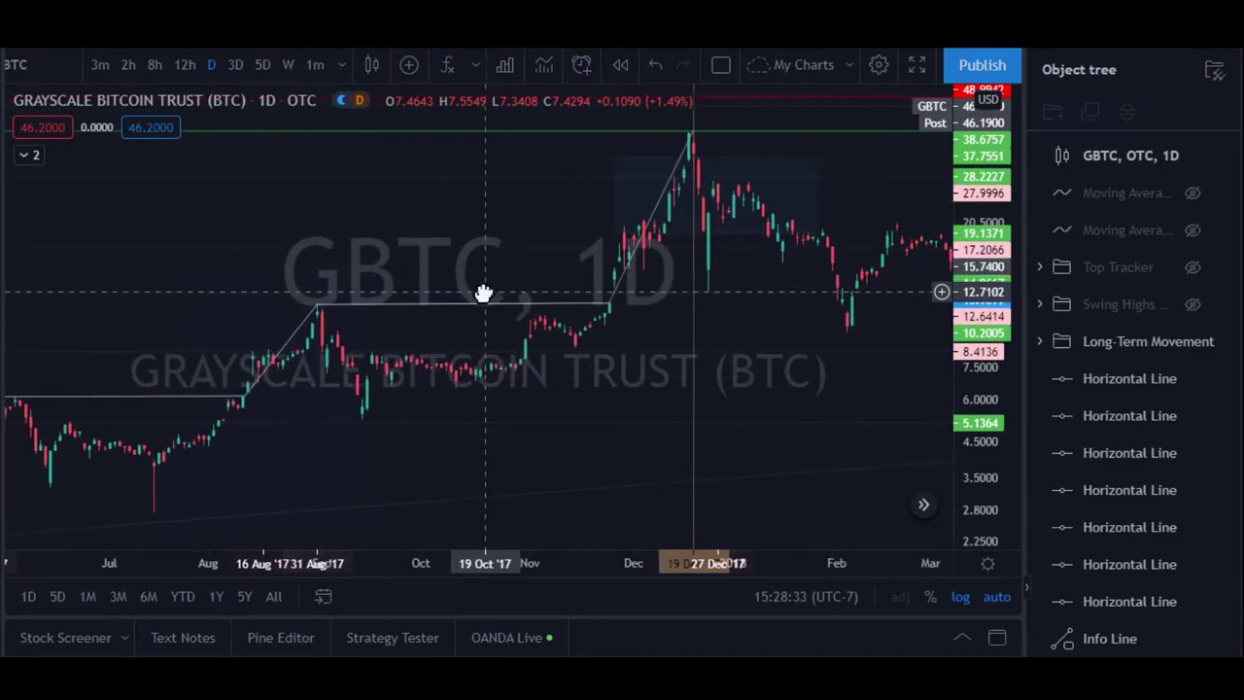
# Check the gain and duration of the final rise into the December 2017 peak, and review the whole movement since July 2016.
pyautogui.click(623, 274)
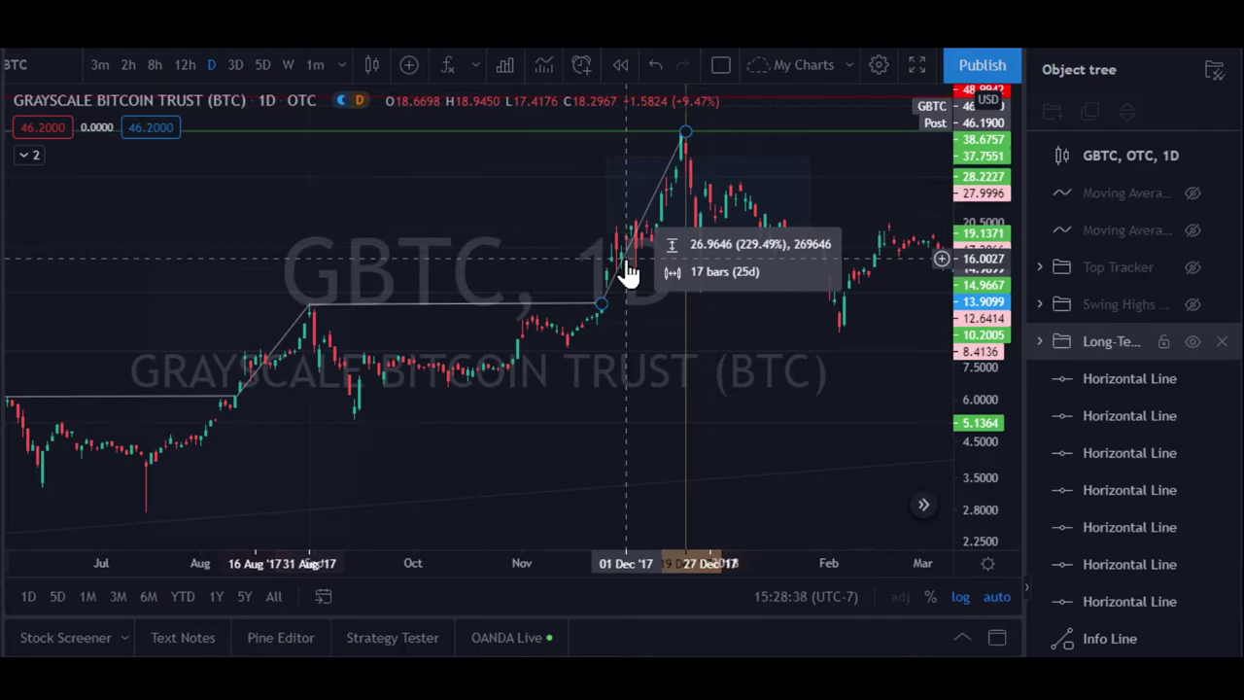
pyautogui.click(627, 274)
pyautogui.click(604, 307)
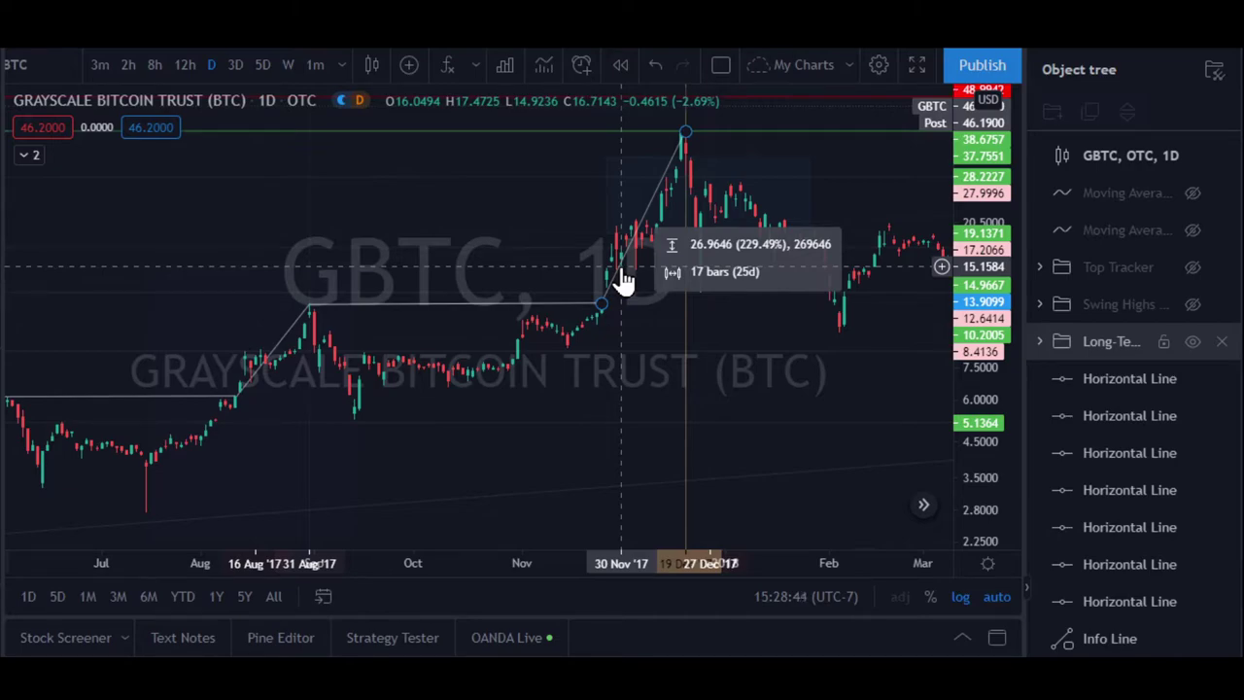
pyautogui.click(661, 324)
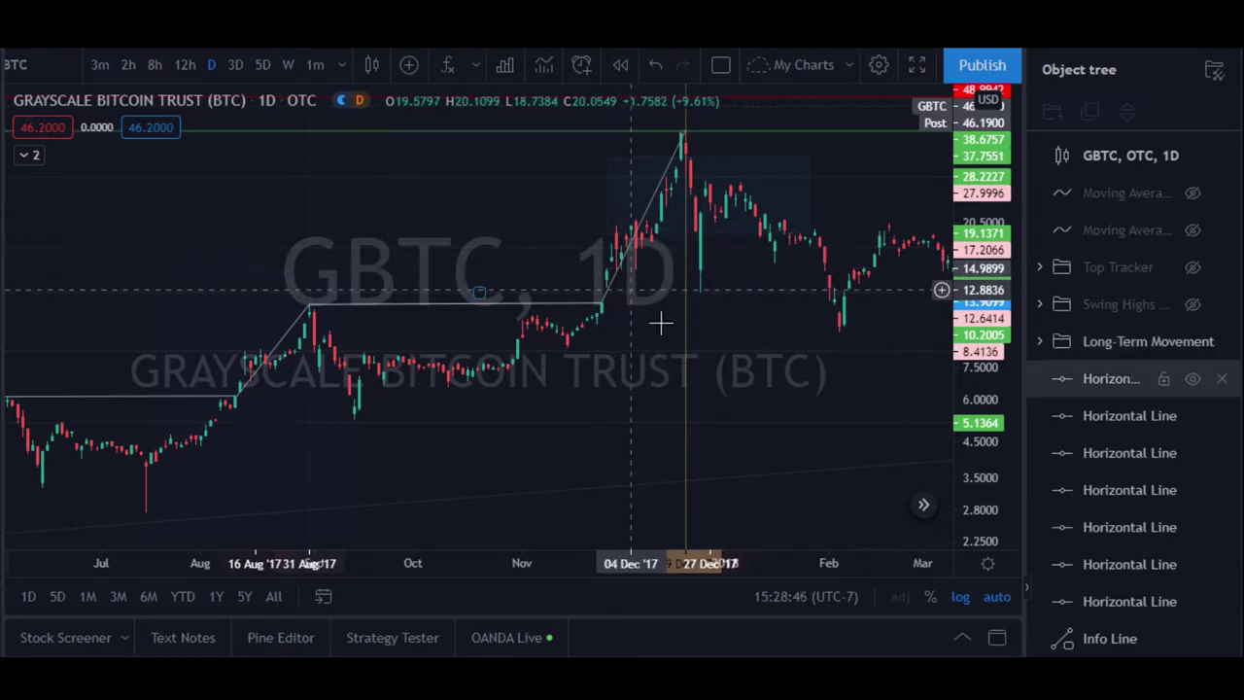
pyautogui.scroll(-6, 663, 326)
pyautogui.scroll(3, 676, 331)
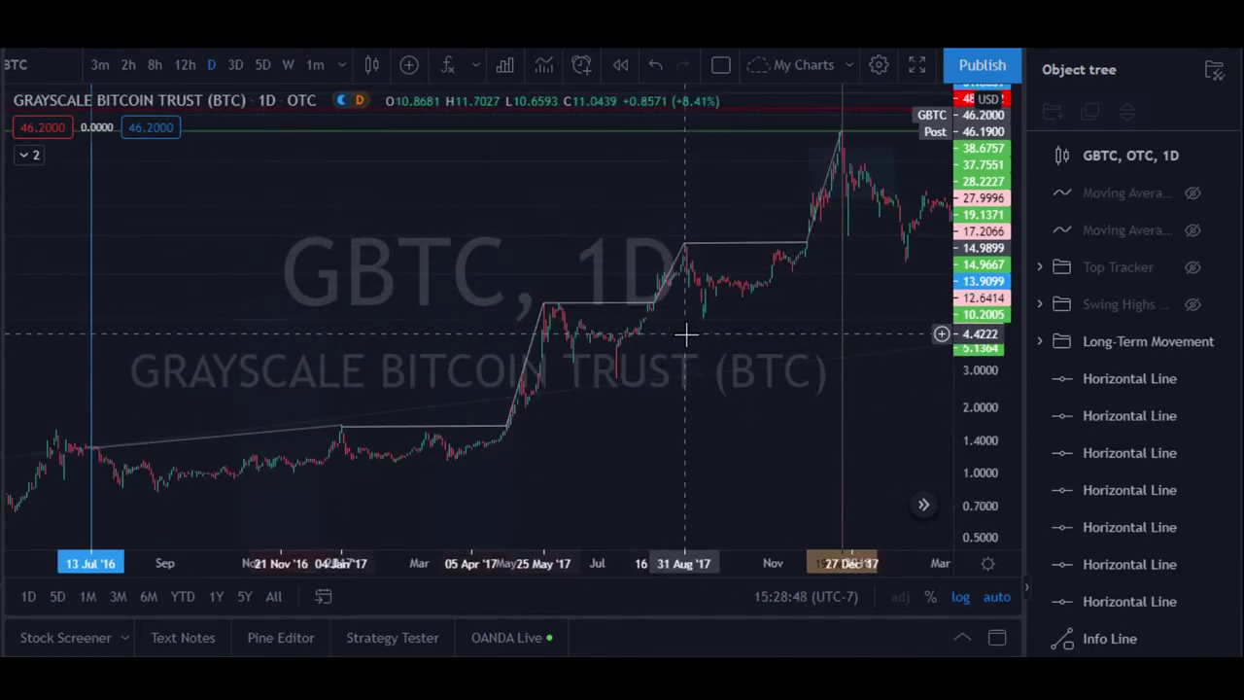
# Compare the price change and duration of the three 2017 flat segments, and check the final rise from late November to the December peak.
pyautogui.moveTo(611, 408); pyautogui.dragTo(675, 436)
pyautogui.scroll(2, 660, 408)
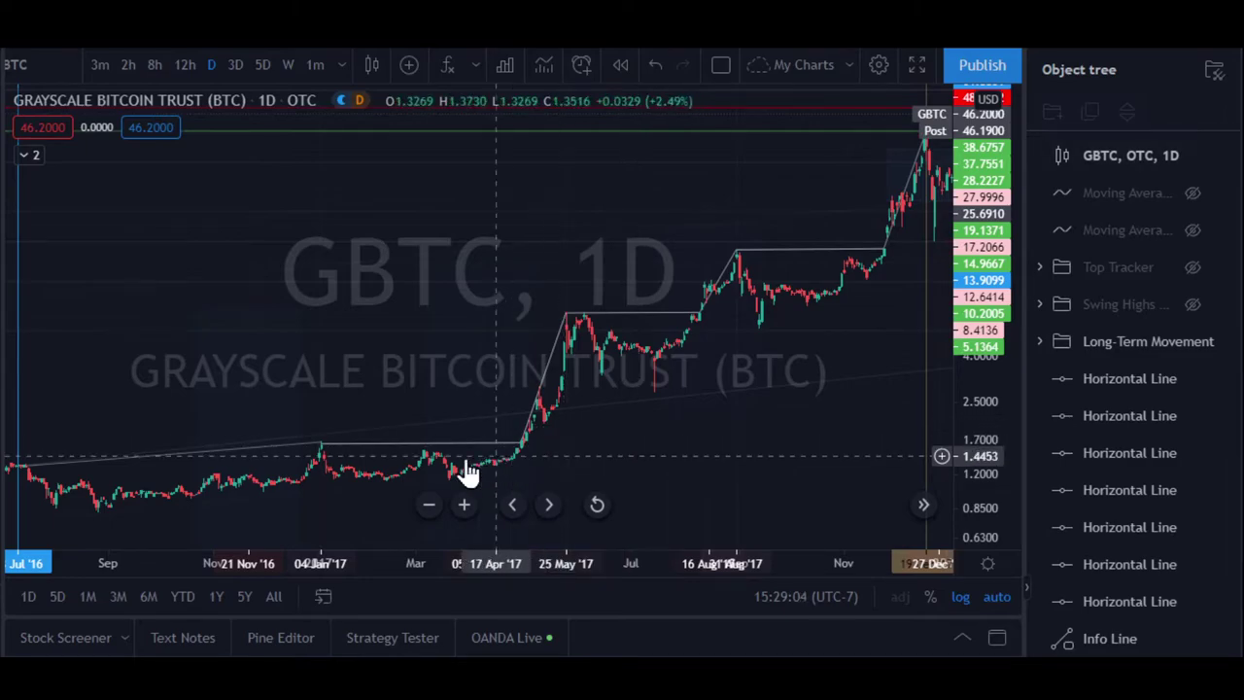
pyautogui.moveTo(389, 459)
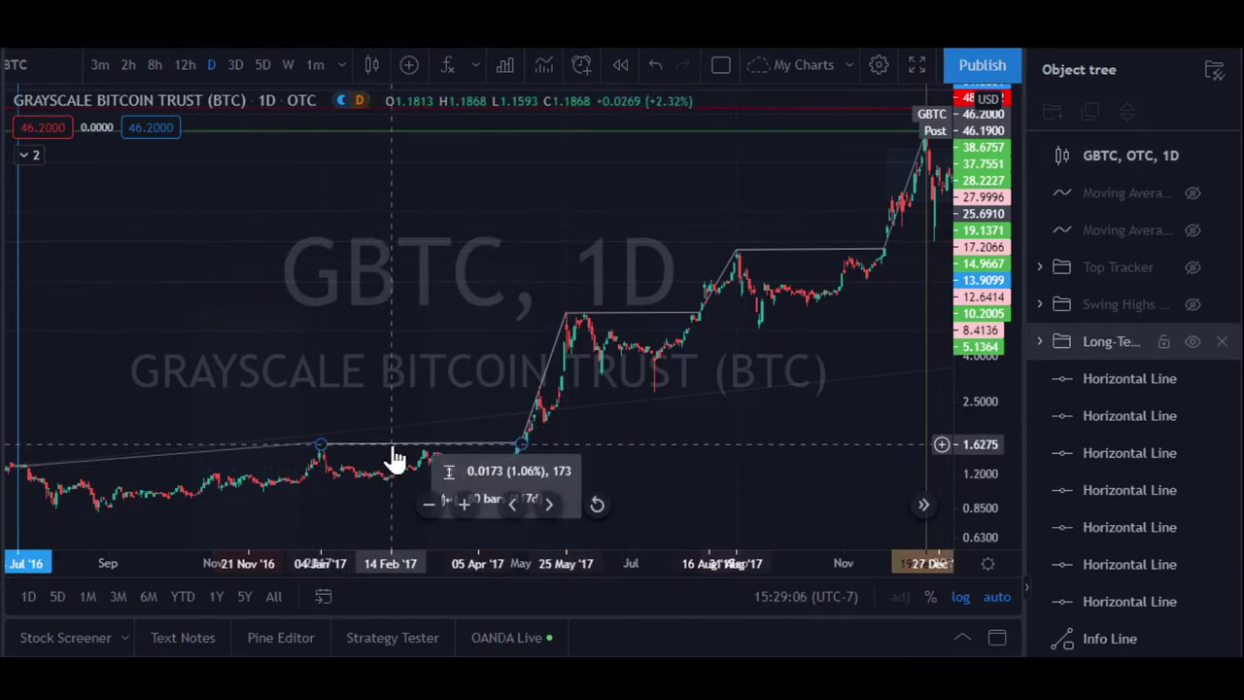
pyautogui.moveTo(588, 325)
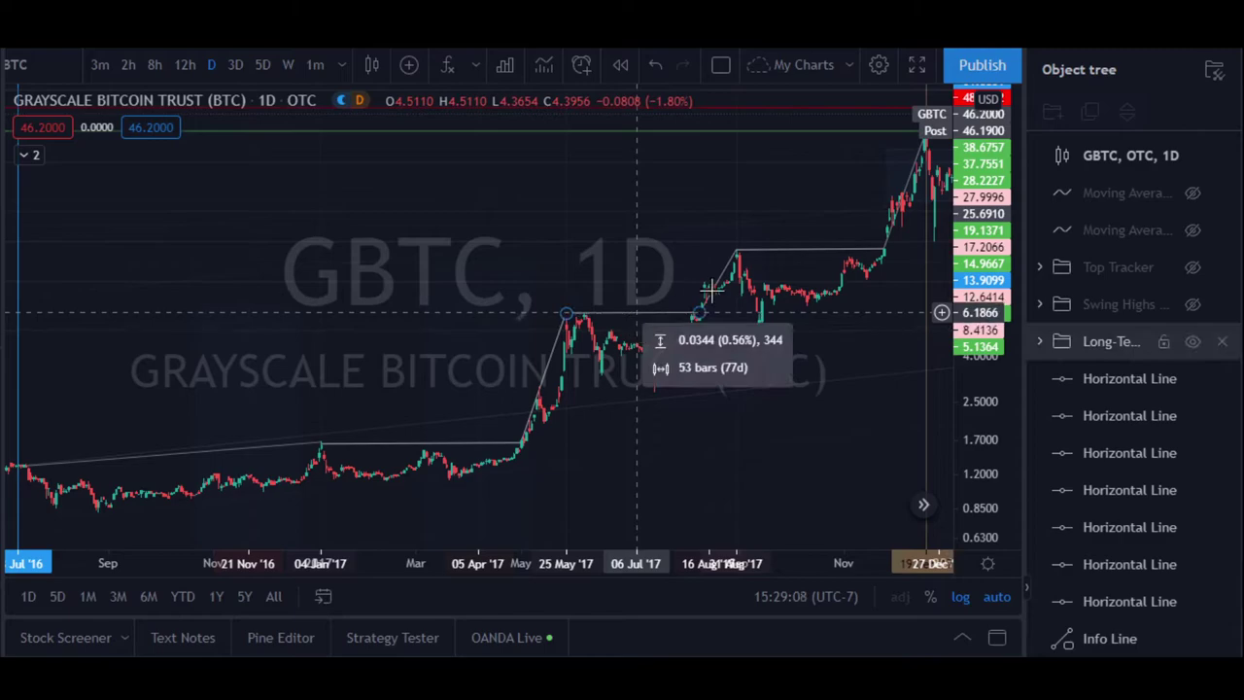
pyautogui.moveTo(807, 257)
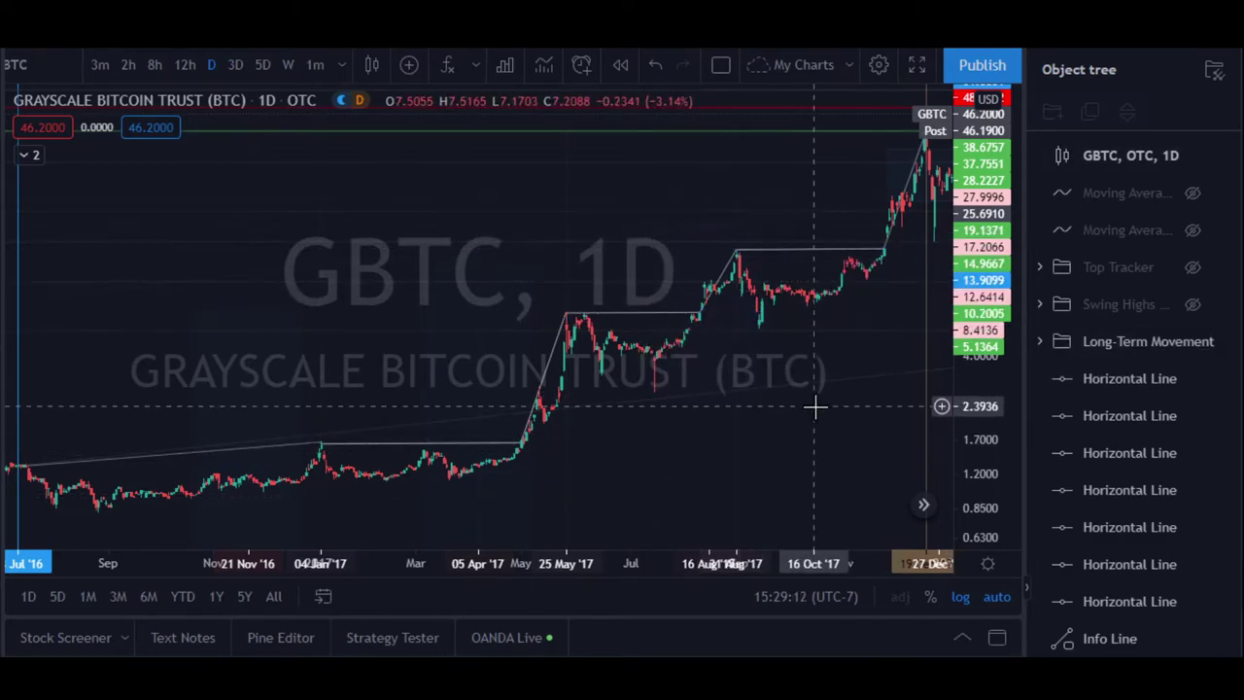
pyautogui.moveTo(714, 296)
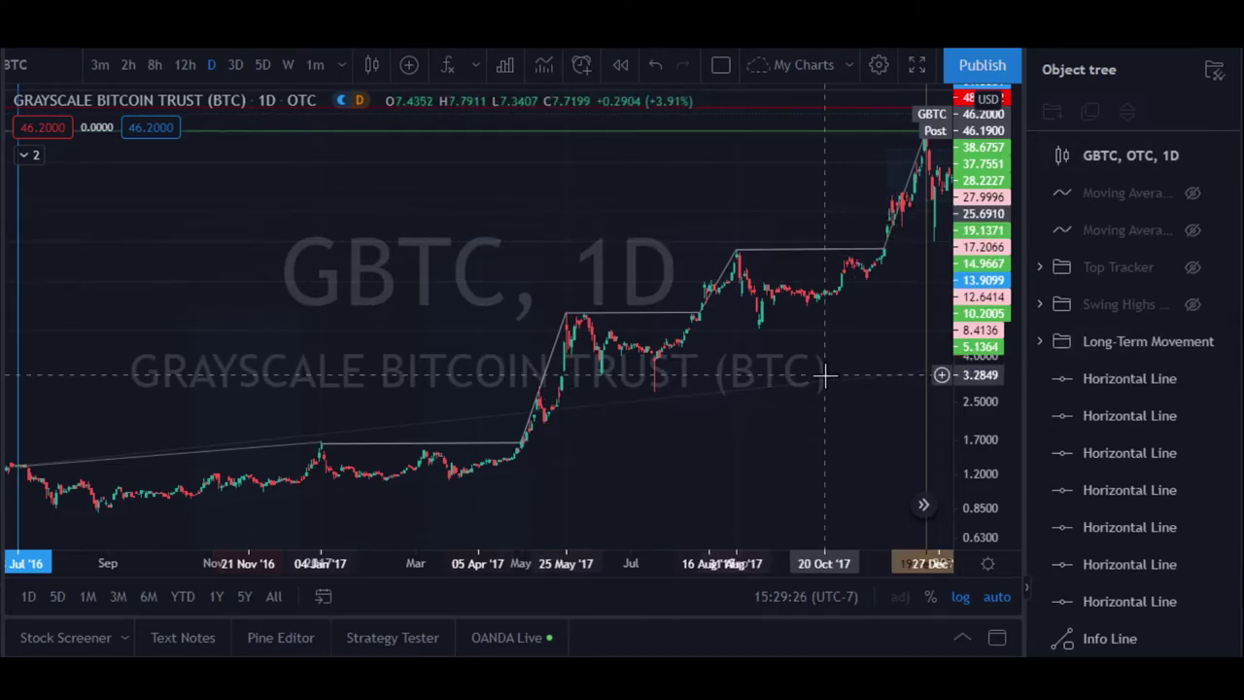
pyautogui.moveTo(824, 374); pyautogui.dragTo(661, 360)
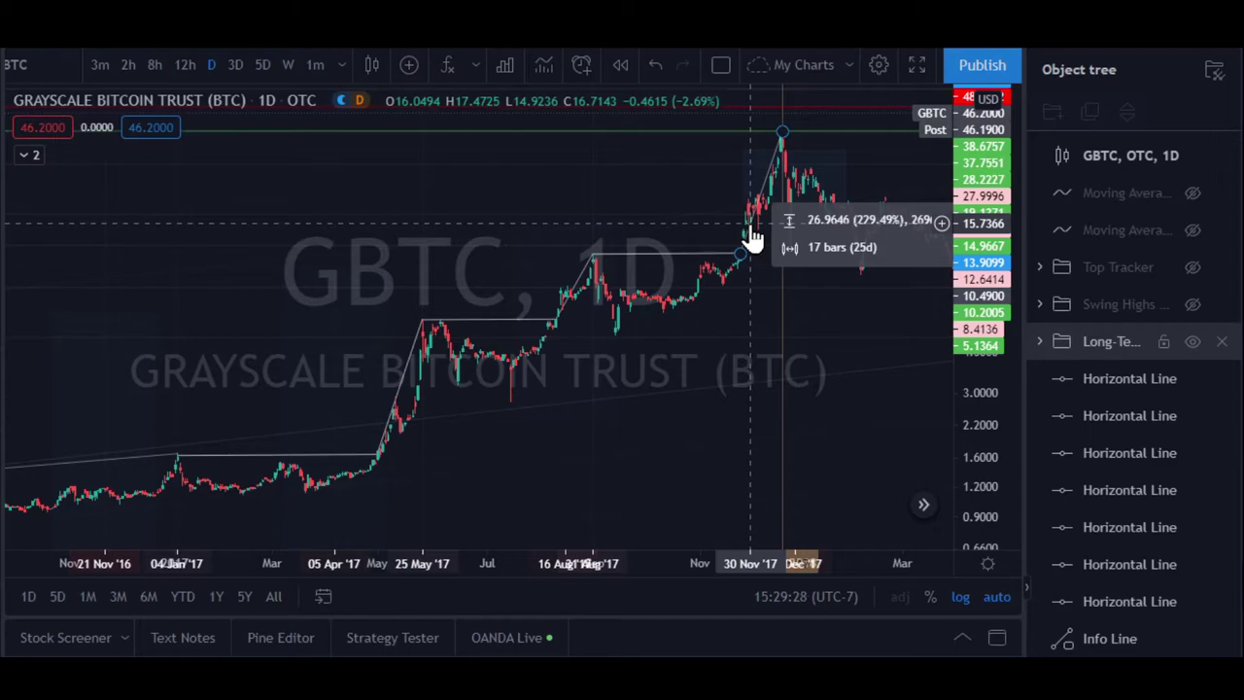
pyautogui.moveTo(628, 369); pyautogui.dragTo(773, 390)
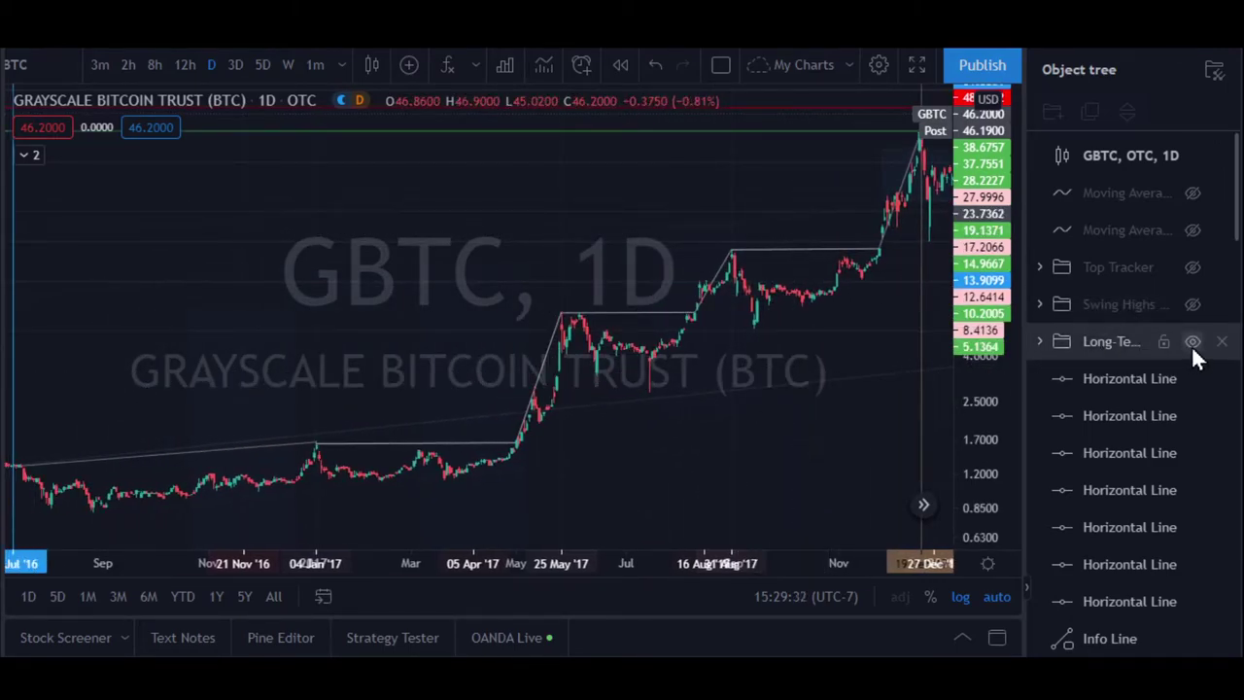
# Hide the Long-Term Movement drawings and show the Top Tracker drawings across July 2016 to December 2017.
pyautogui.click(1192, 342)
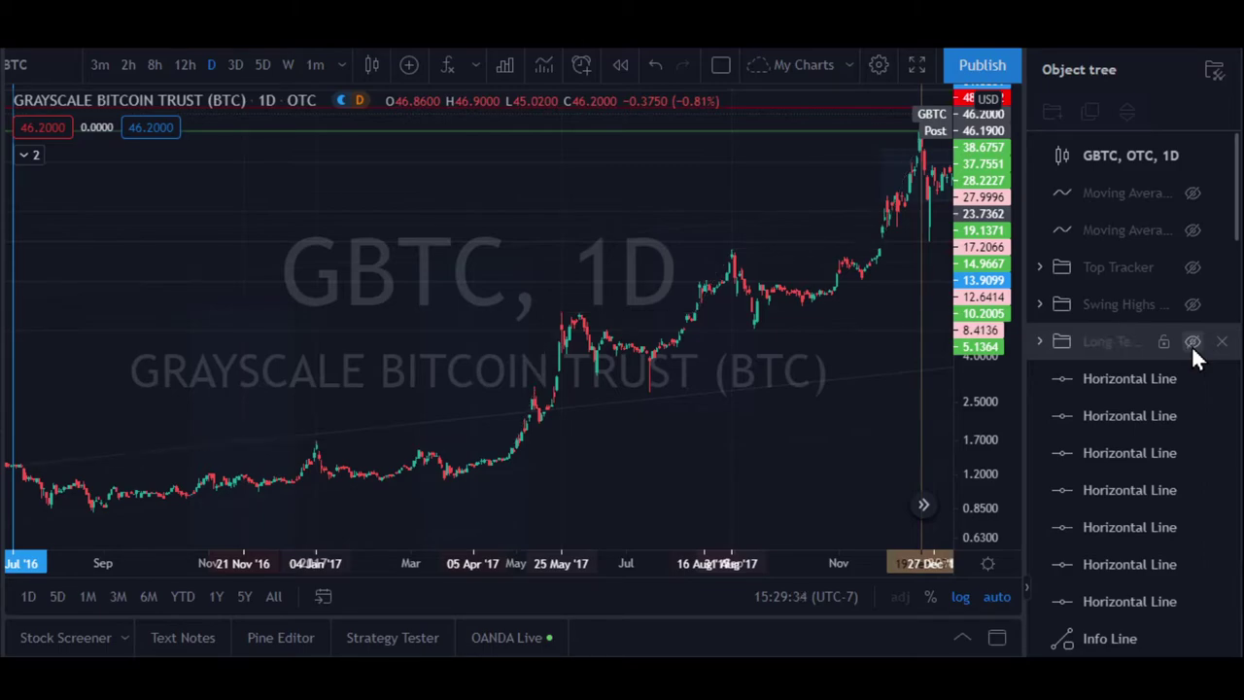
pyautogui.click(1193, 266)
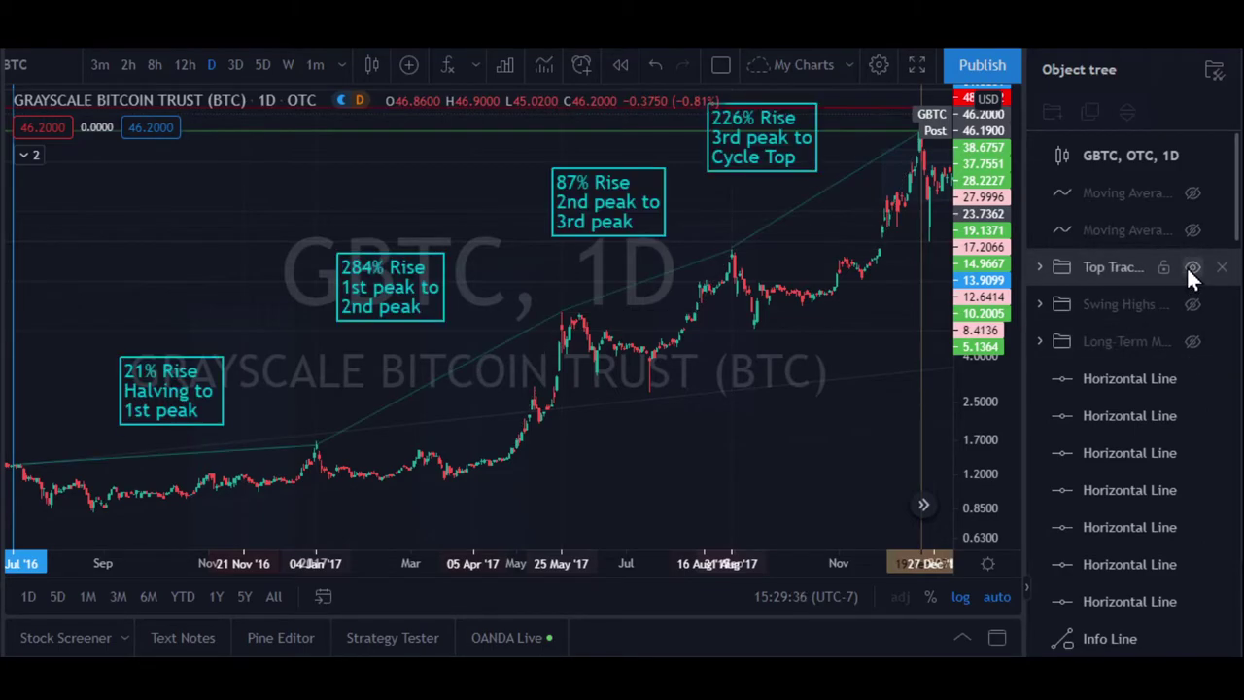
pyautogui.scroll(-1, 736, 278)
pyautogui.scroll(2, 736, 278)
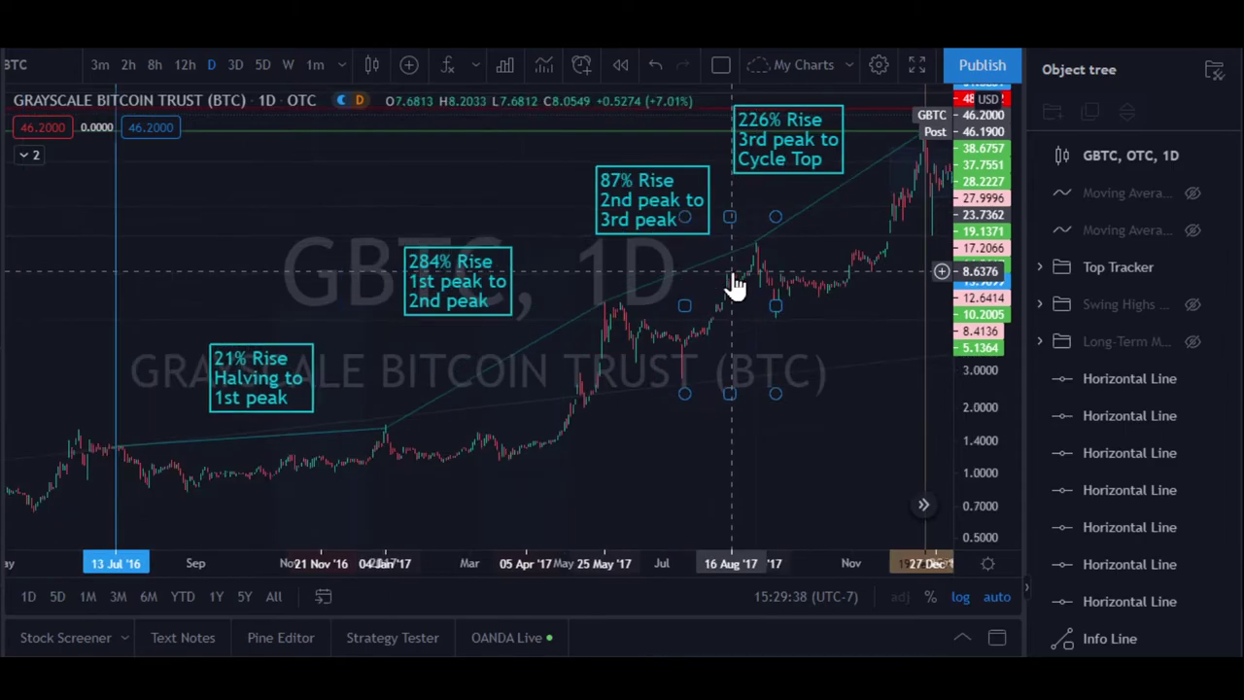
pyautogui.scroll(-2, 825, 427)
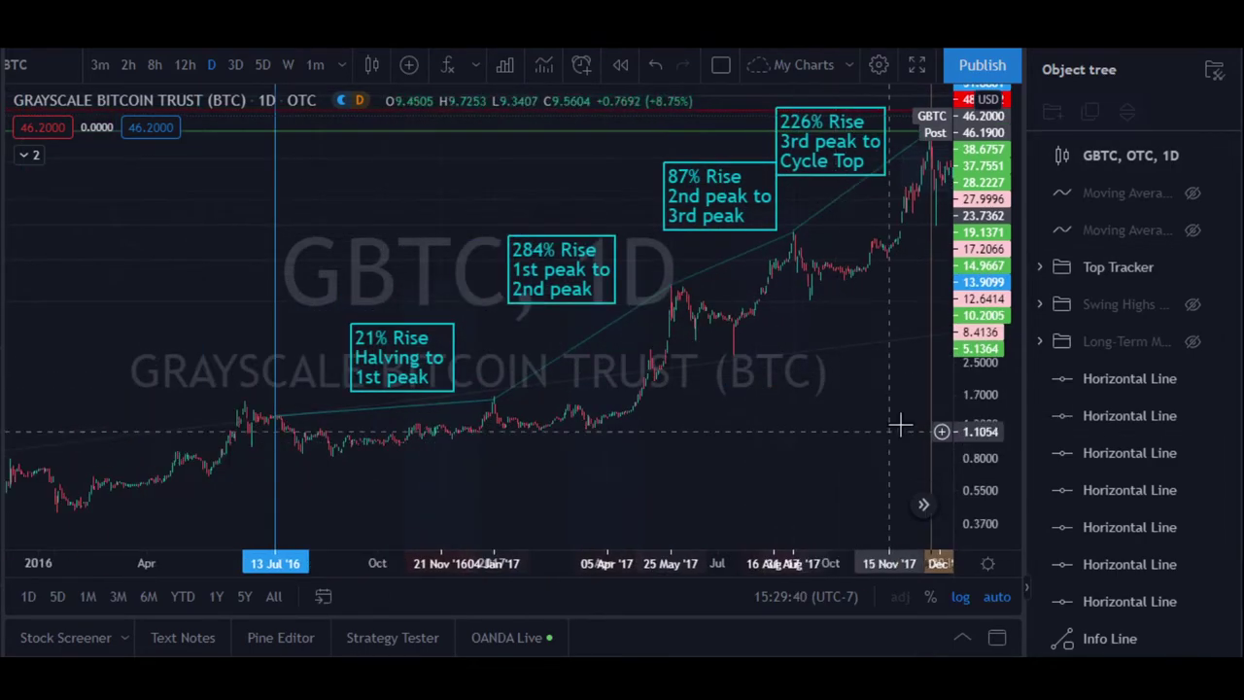
# Examine the peak-to-peak rises from the July 2016 halving to the cycle top, checking the first segment's gain and duration.
pyautogui.moveTo(838, 415)
pyautogui.mouseDown()
pyautogui.moveTo(749, 417)
pyautogui.moveTo(795, 412)
pyautogui.moveTo(774, 414)
pyautogui.mouseUp()
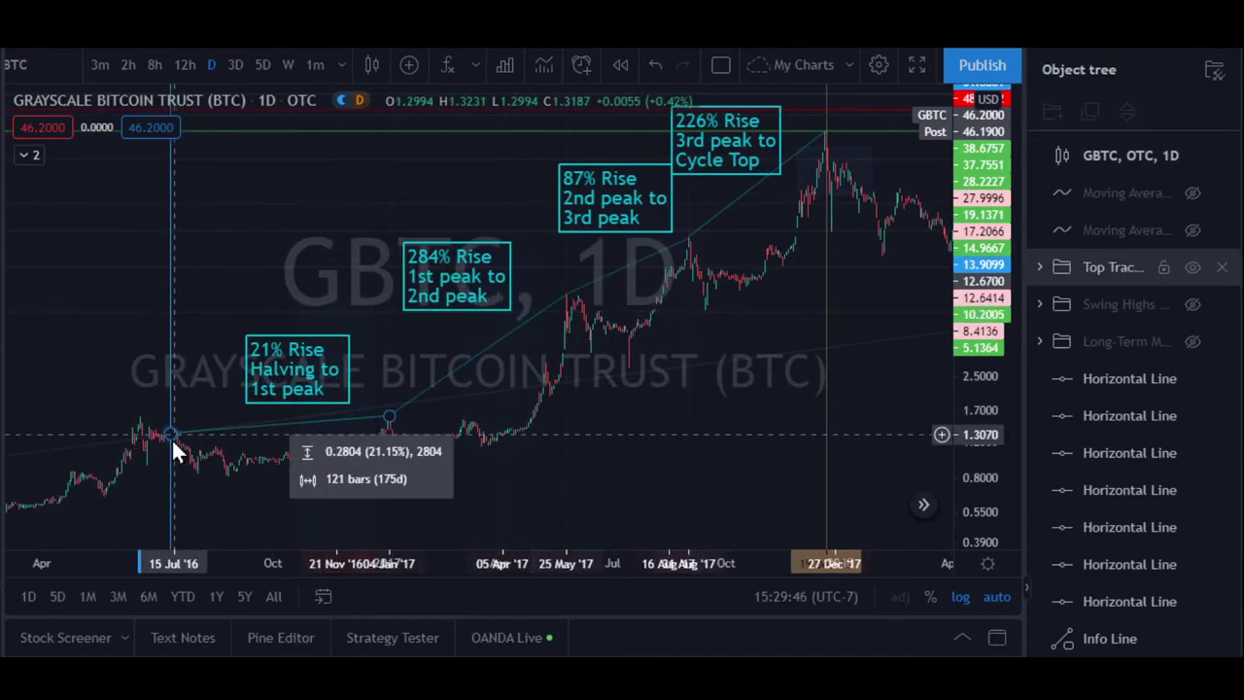
pyautogui.moveTo(394, 422)
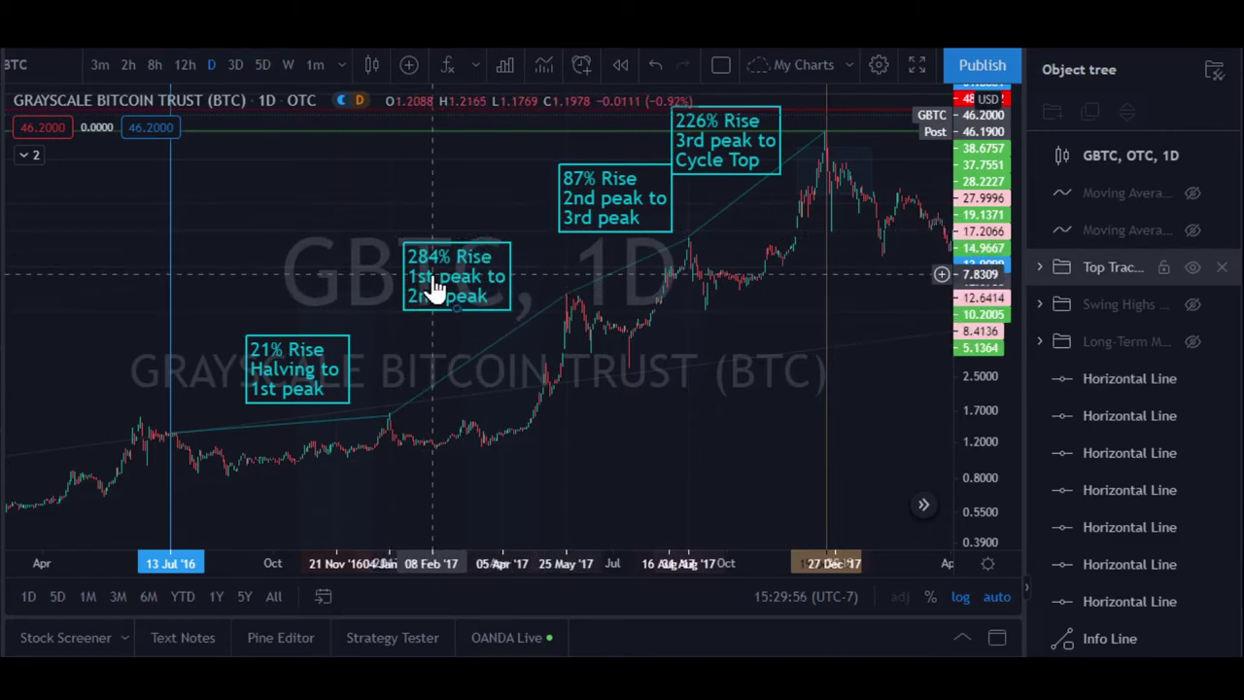
pyautogui.moveTo(722, 342); pyautogui.dragTo(666, 347)
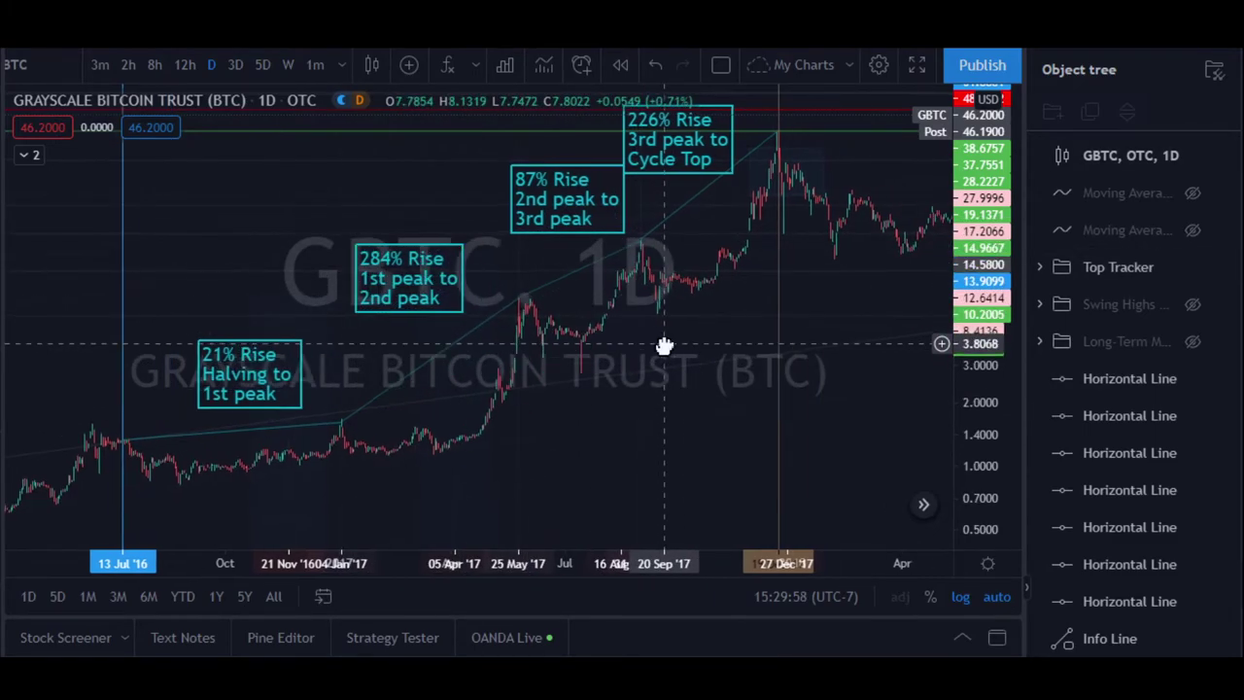
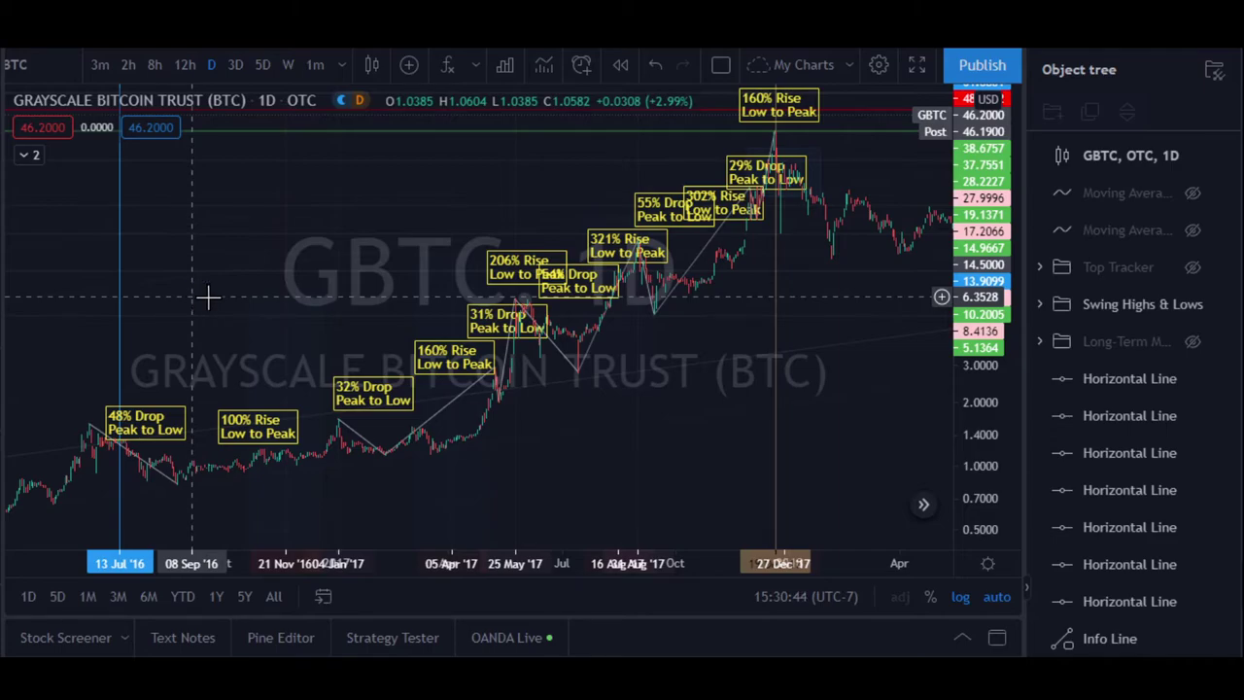
# Check the decline into the late August 2016 low, and draw a yellow brush line from that low to the January 2017 peak.
pyautogui.moveTo(208, 296); pyautogui.dragTo(554, 387)
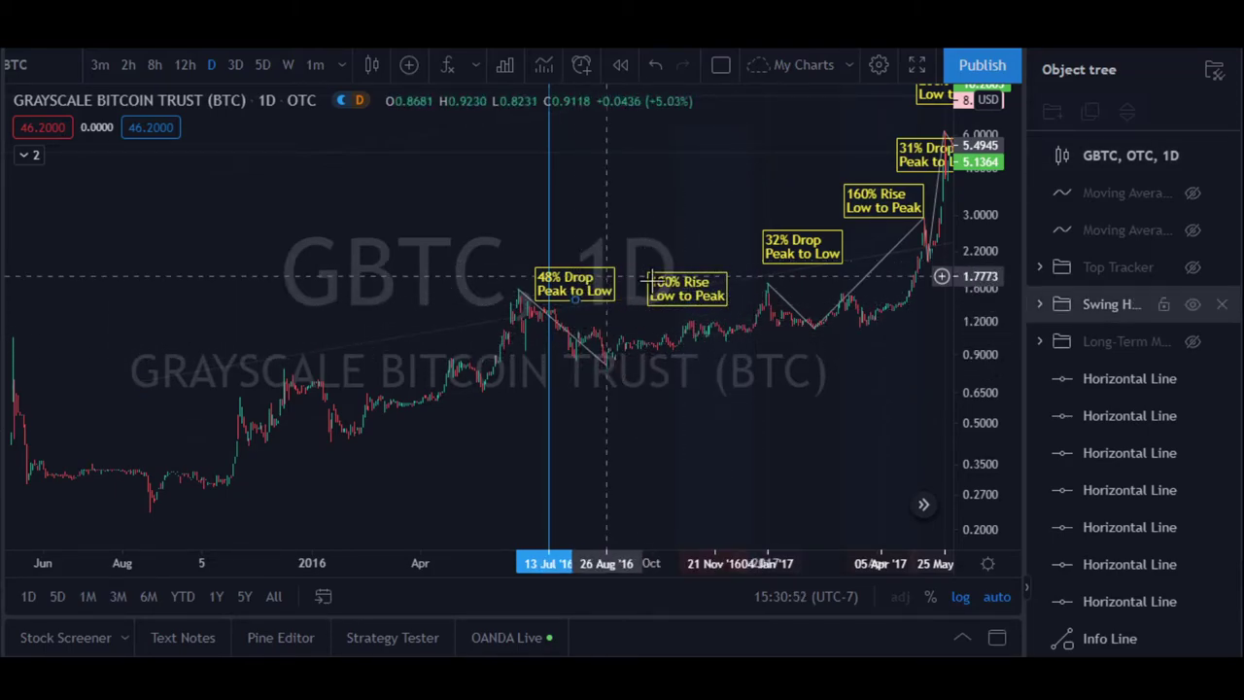
pyautogui.moveTo(522, 309)
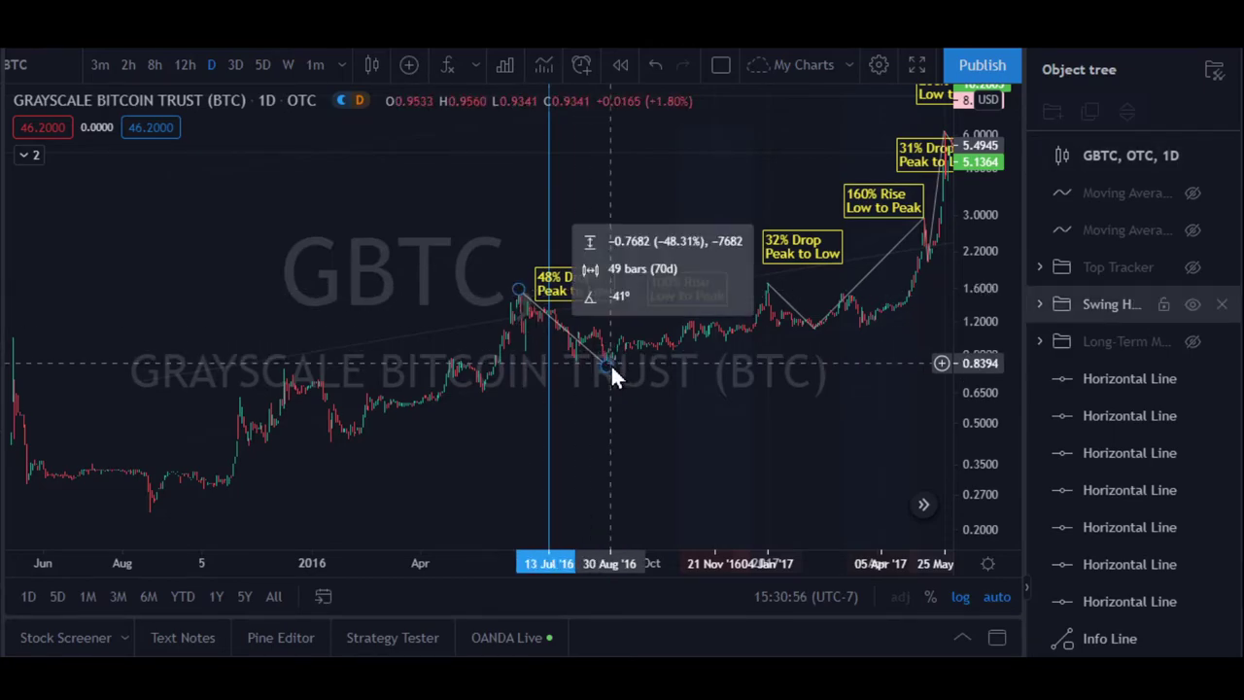
pyautogui.scroll(2, 609, 369)
pyautogui.moveTo(448, 424)
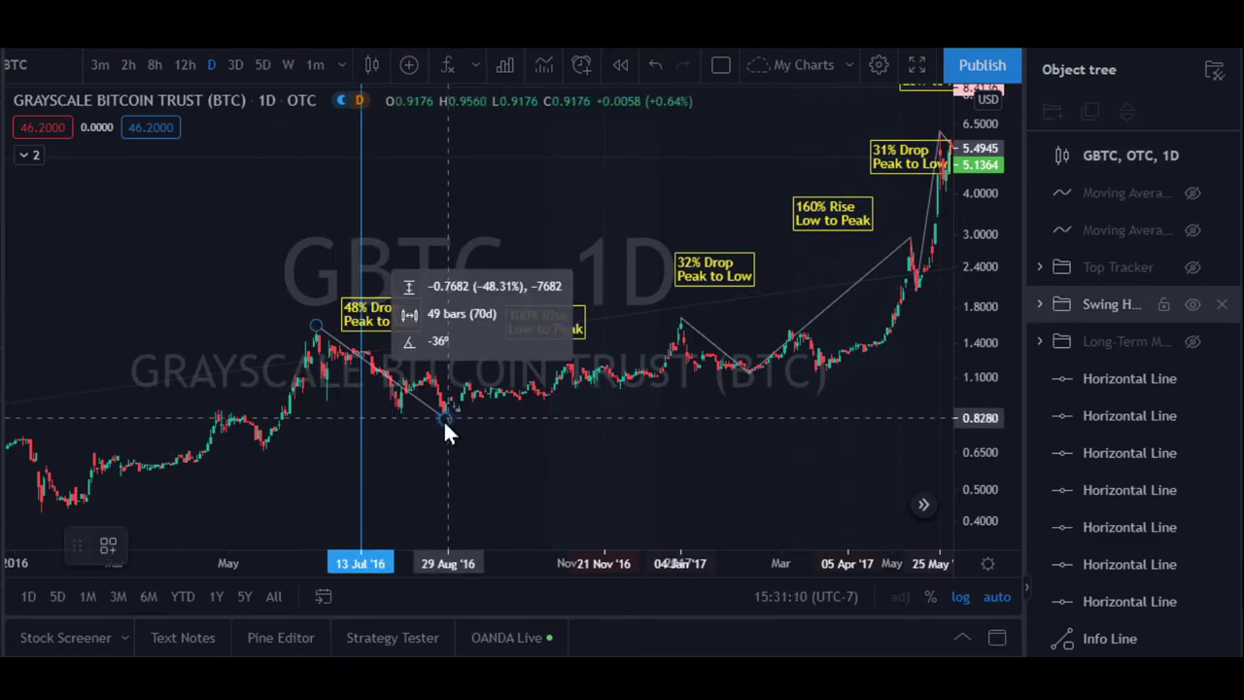
pyautogui.moveTo(444, 419); pyautogui.dragTo(675, 312)
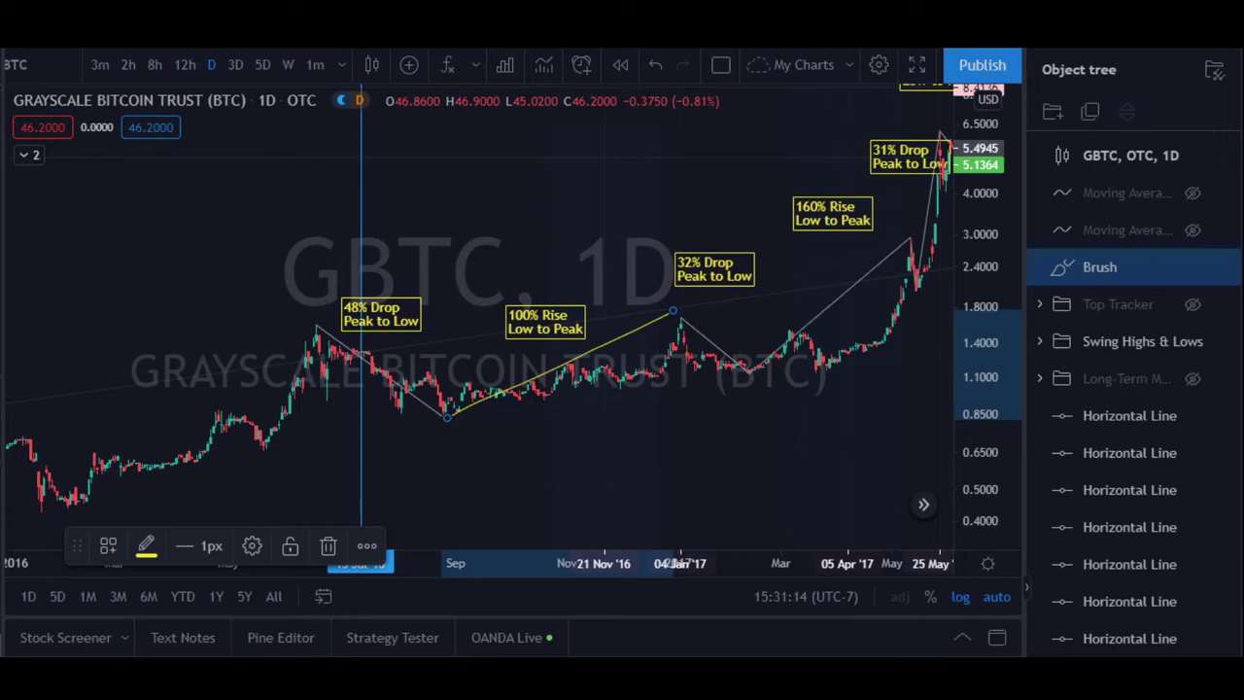
pyautogui.moveTo(446, 420)
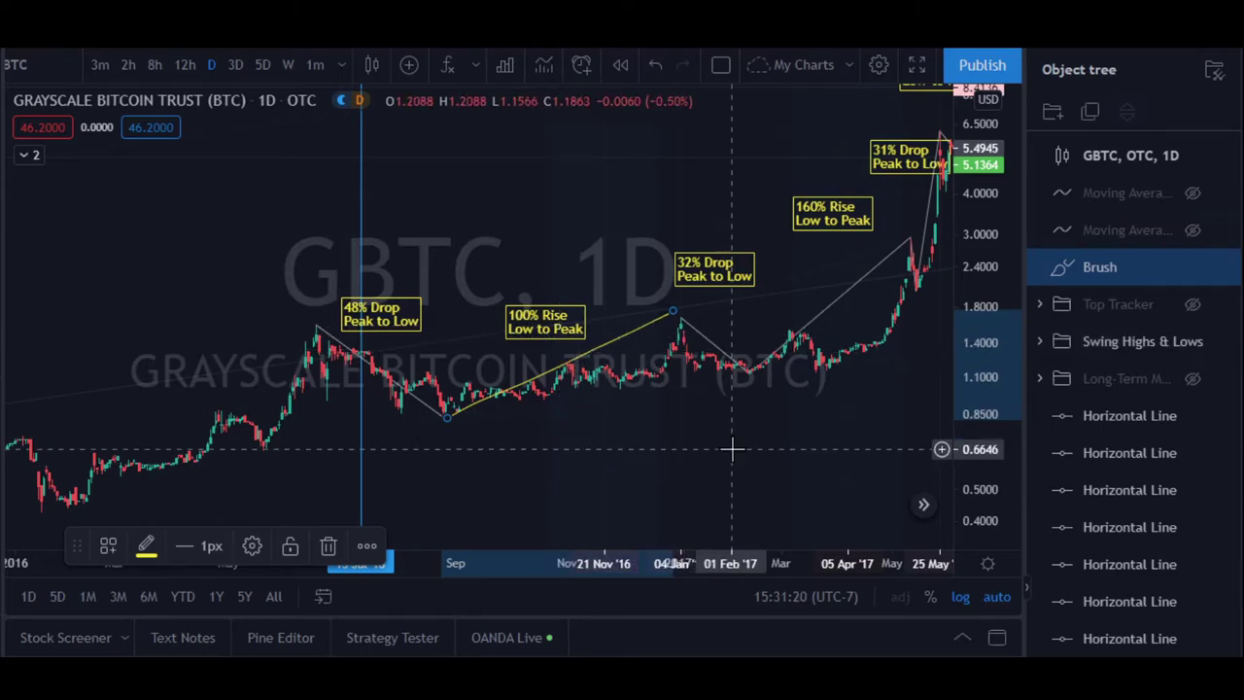
# Examine the size and duration of the drop from the January 2017 peak to the February low.
pyautogui.moveTo(736, 438); pyautogui.dragTo(539, 434)
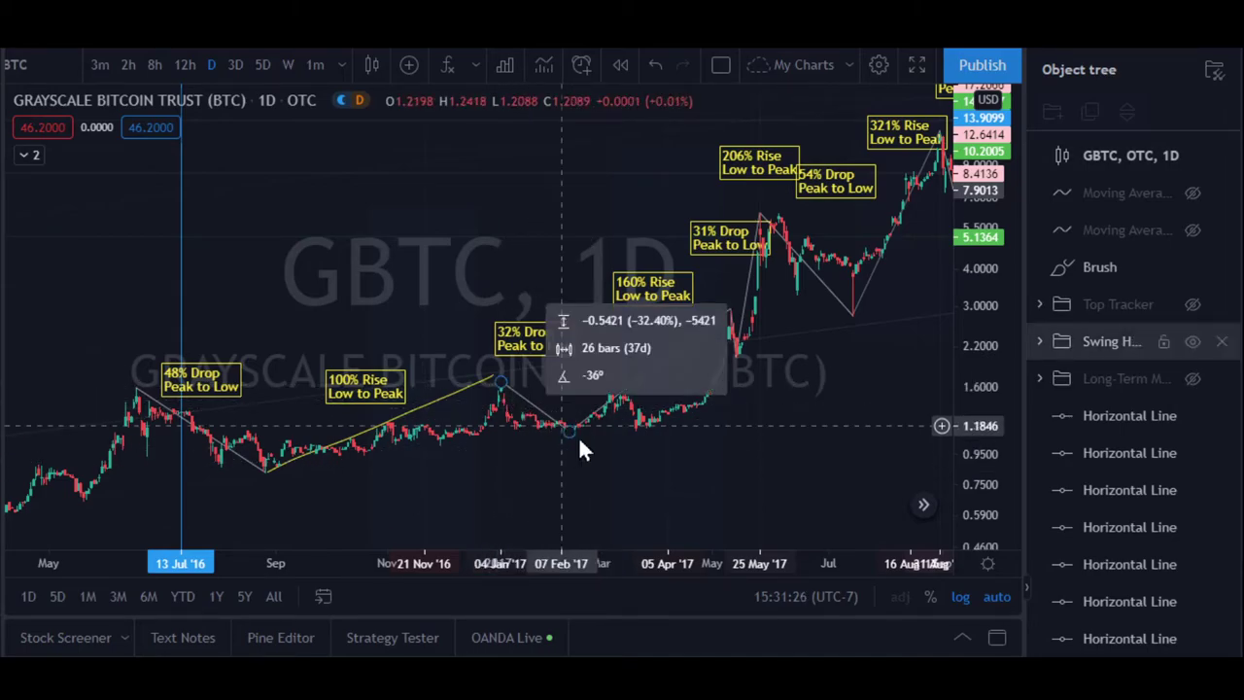
pyautogui.scroll(2, 572, 439)
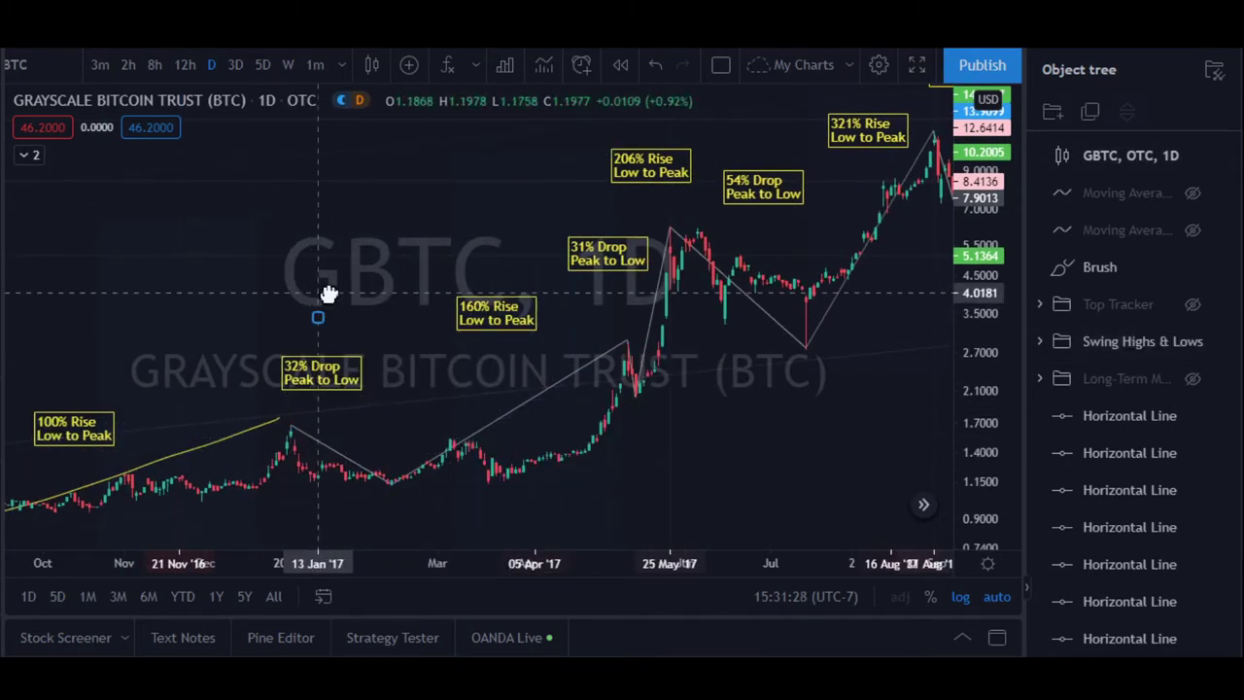
pyautogui.click(369, 294)
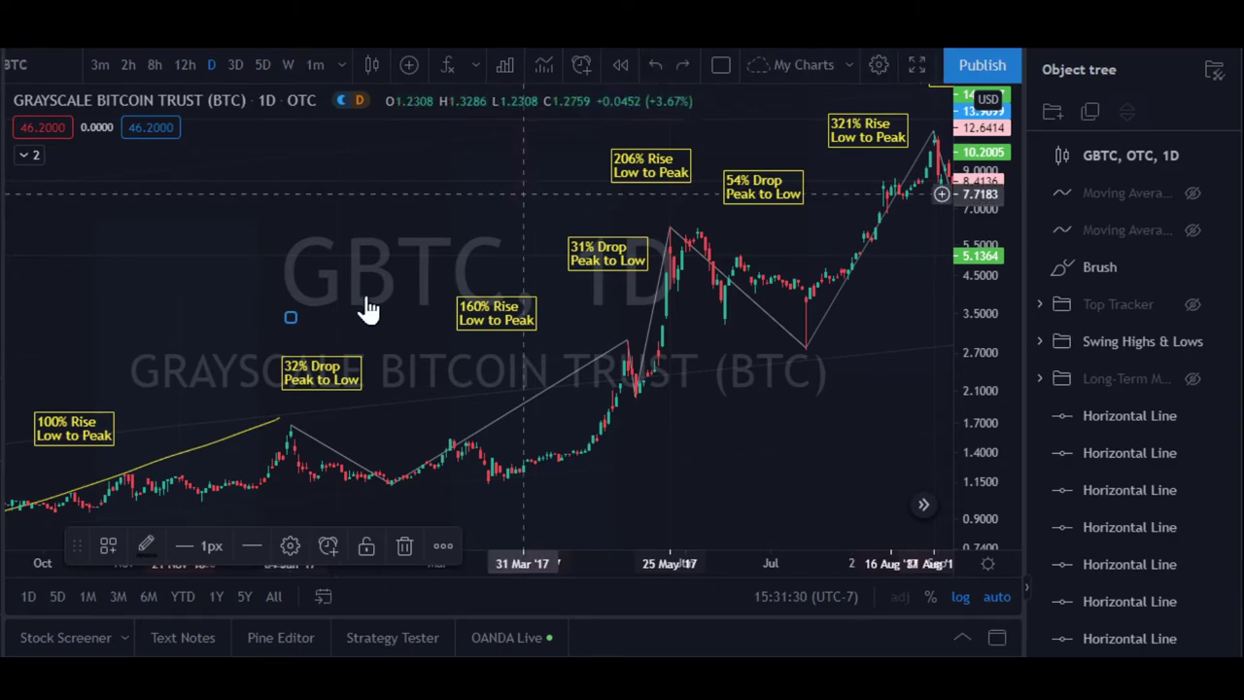
pyautogui.moveTo(363, 366); pyautogui.dragTo(541, 364)
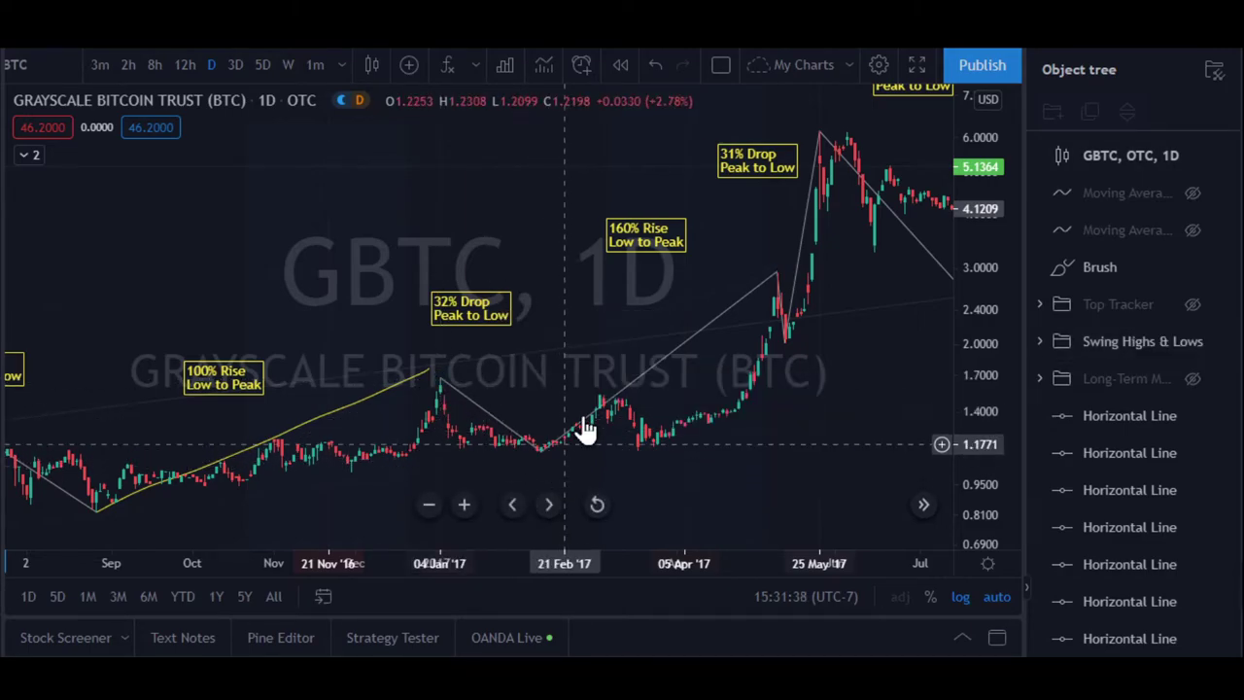
# Inspect the rise from the February 2017 low, the brief May pullback, and the climb to the 25 May peak.
pyautogui.moveTo(767, 269); pyautogui.dragTo(633, 331)
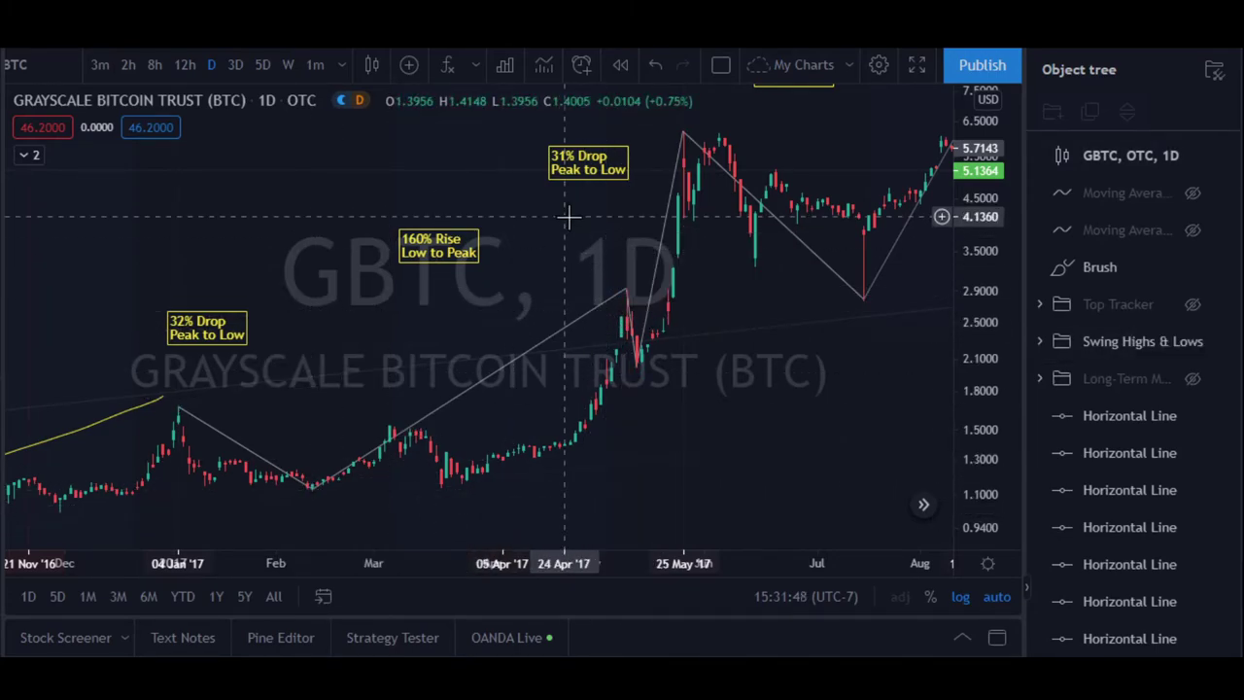
pyautogui.moveTo(569, 216); pyautogui.dragTo(526, 218)
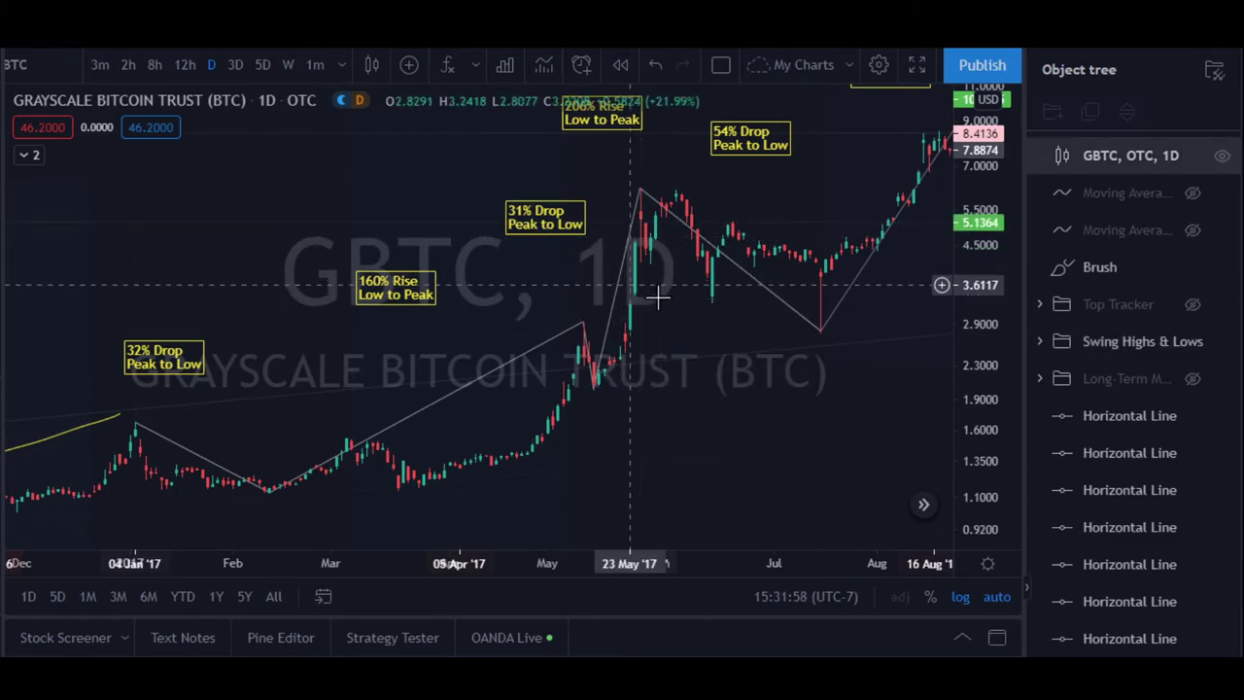
pyautogui.moveTo(684, 321); pyautogui.dragTo(587, 327)
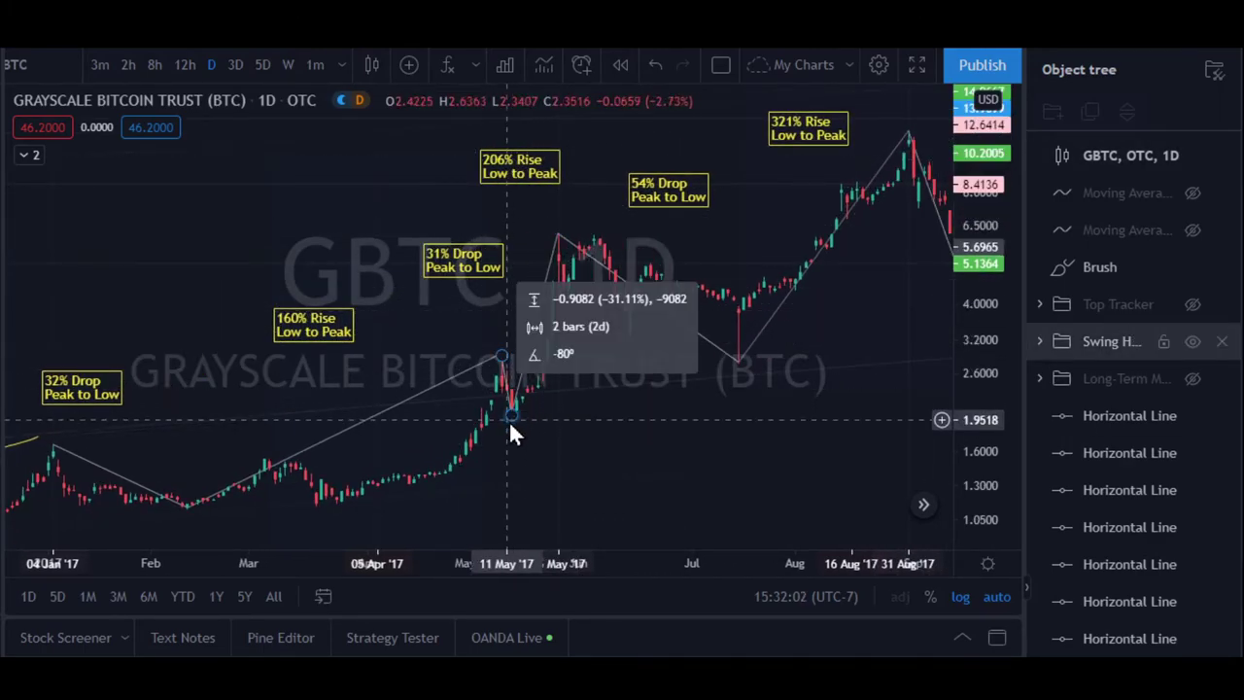
pyautogui.moveTo(511, 420); pyautogui.dragTo(567, 245)
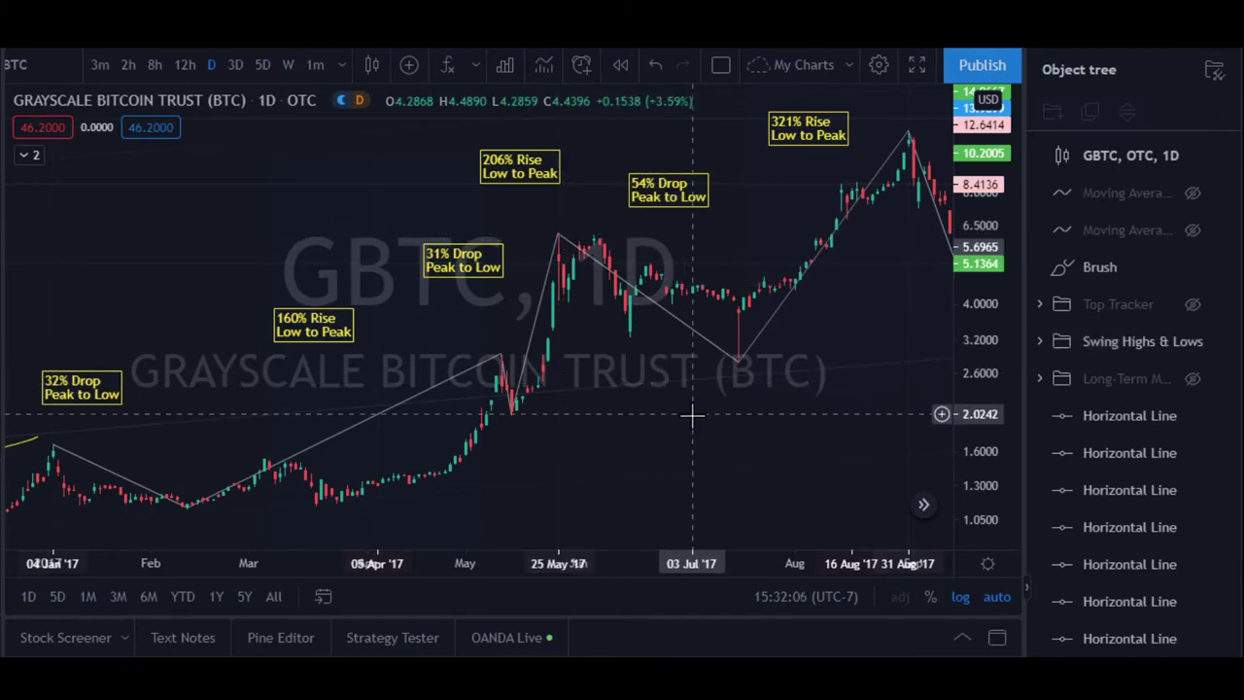
# Check the drop from the 25 May 2017 peak to the mid-July low, and the rise into the 31 August peak.
pyautogui.moveTo(692, 415); pyautogui.dragTo(594, 422)
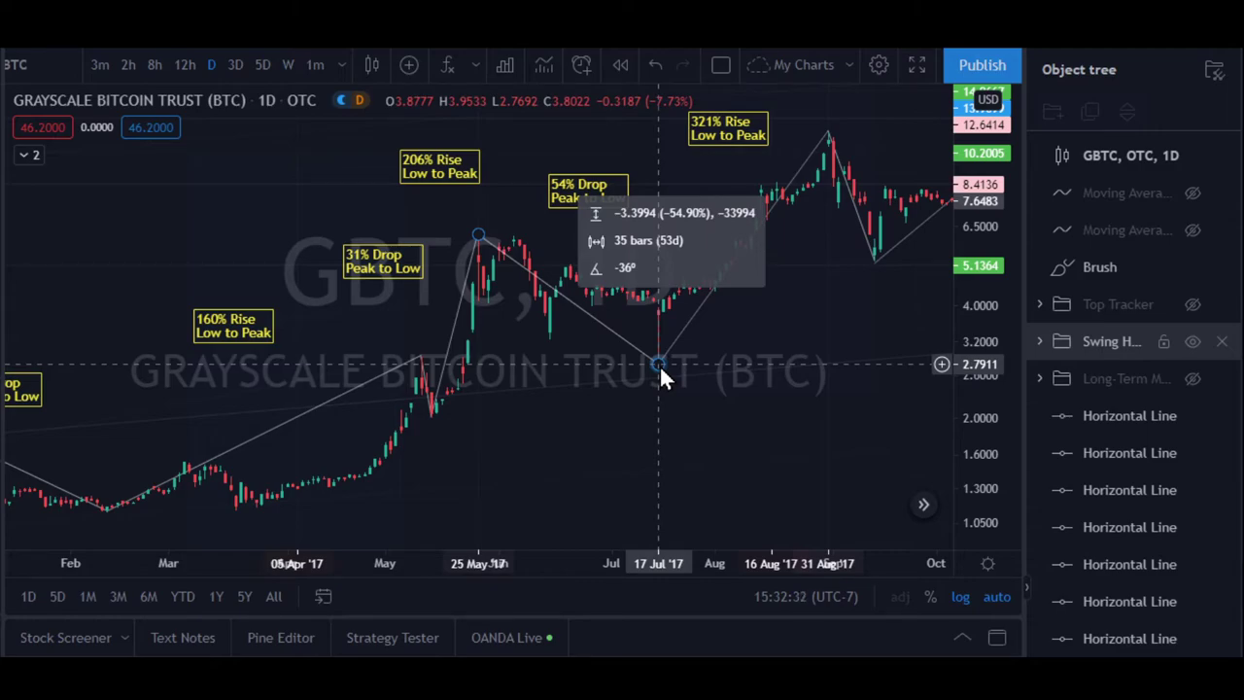
pyautogui.click(745, 328)
pyautogui.moveTo(744, 332); pyautogui.dragTo(486, 225)
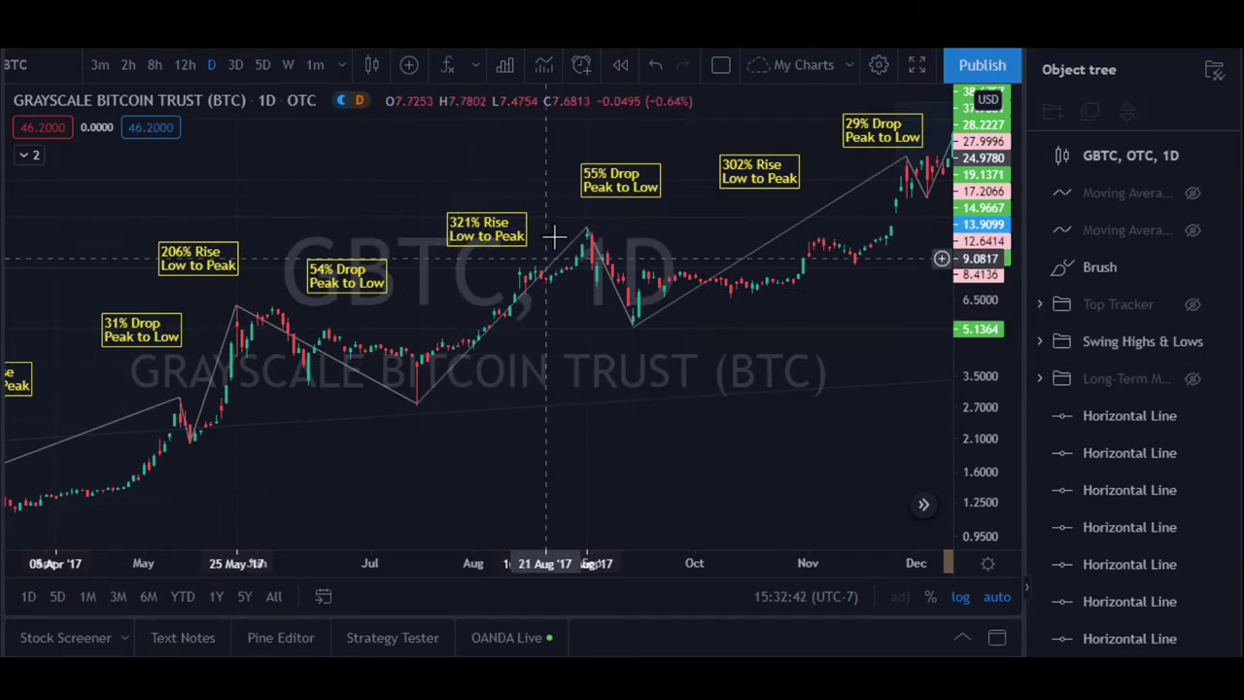
# Inspect the drop from the 31 August peak to the mid-September low, and the short pullback before the December 2017 cycle top.
pyautogui.moveTo(587, 236)
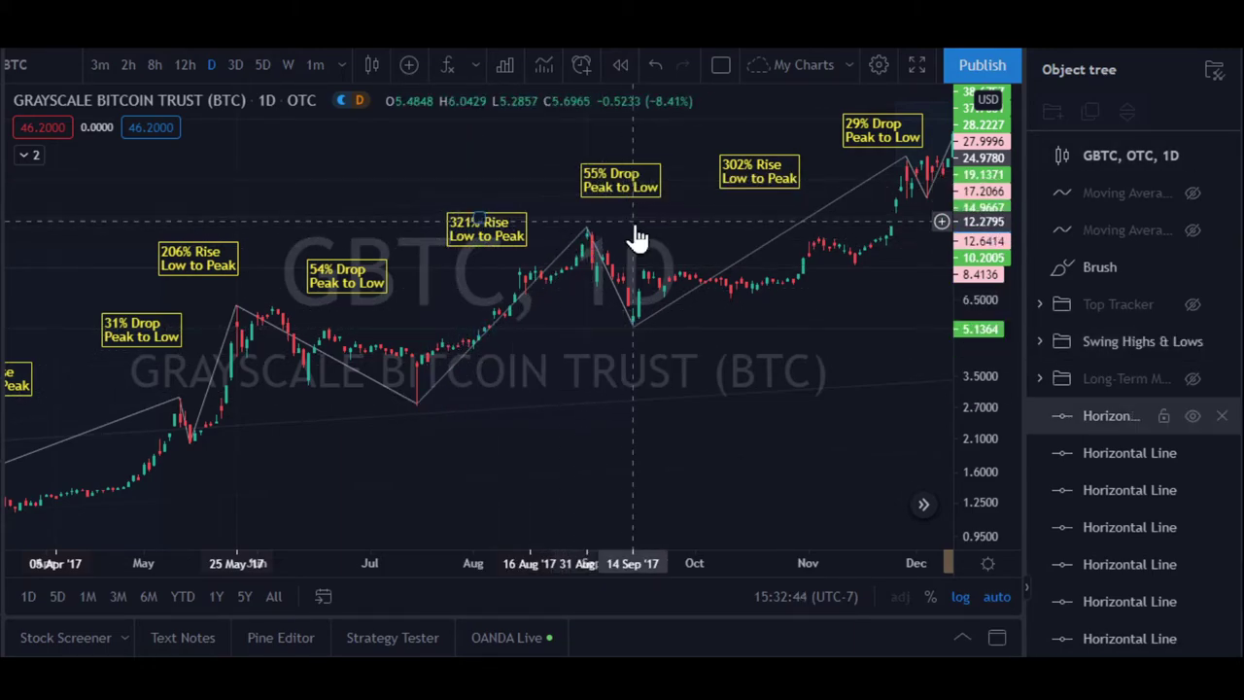
pyautogui.moveTo(638, 239); pyautogui.dragTo(549, 236)
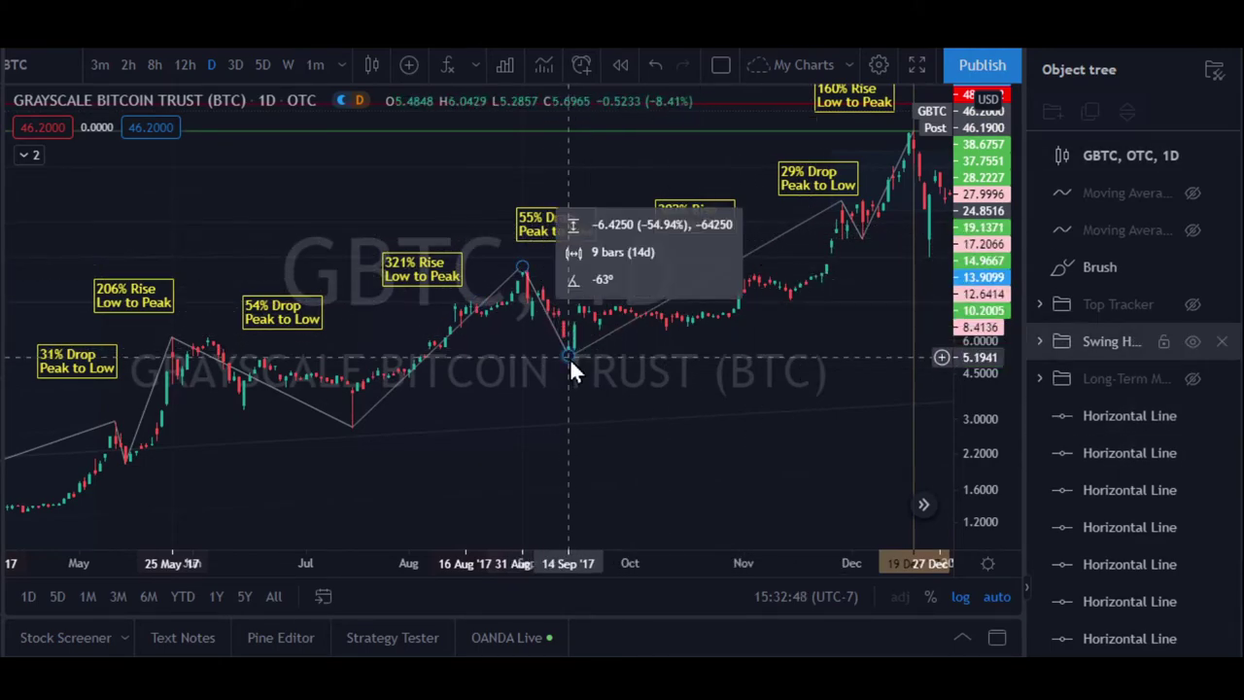
pyautogui.moveTo(625, 375); pyautogui.dragTo(547, 383)
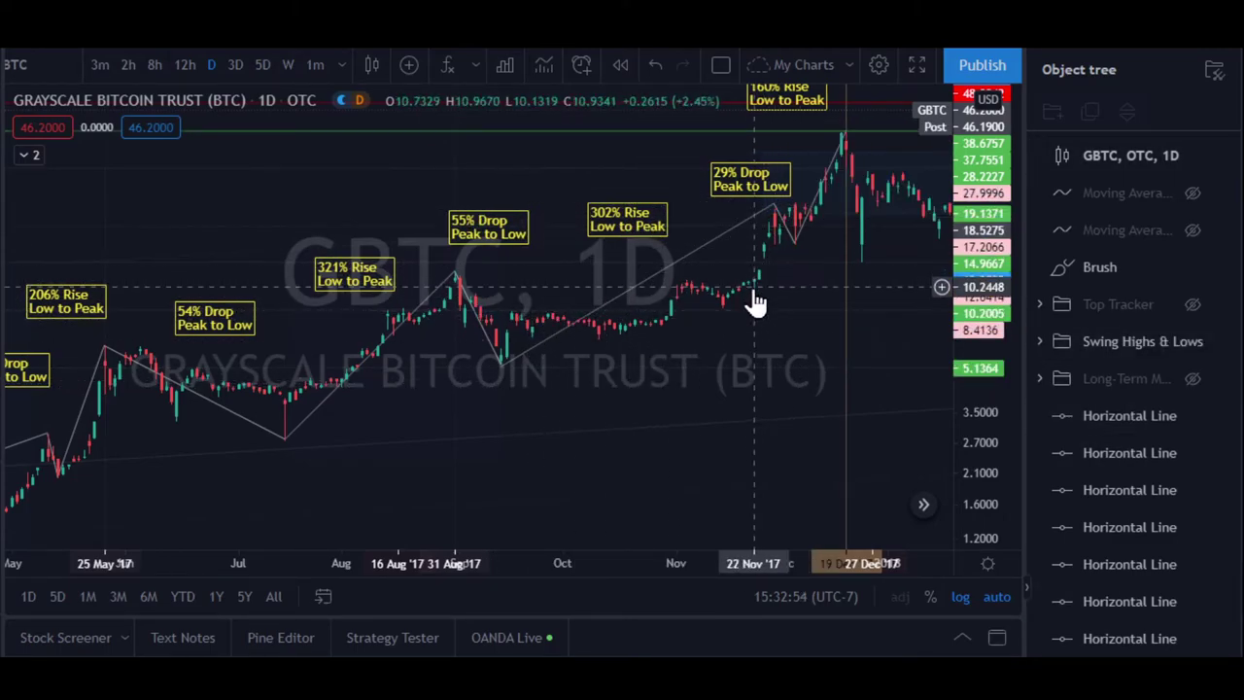
pyautogui.moveTo(792, 280); pyautogui.dragTo(689, 298)
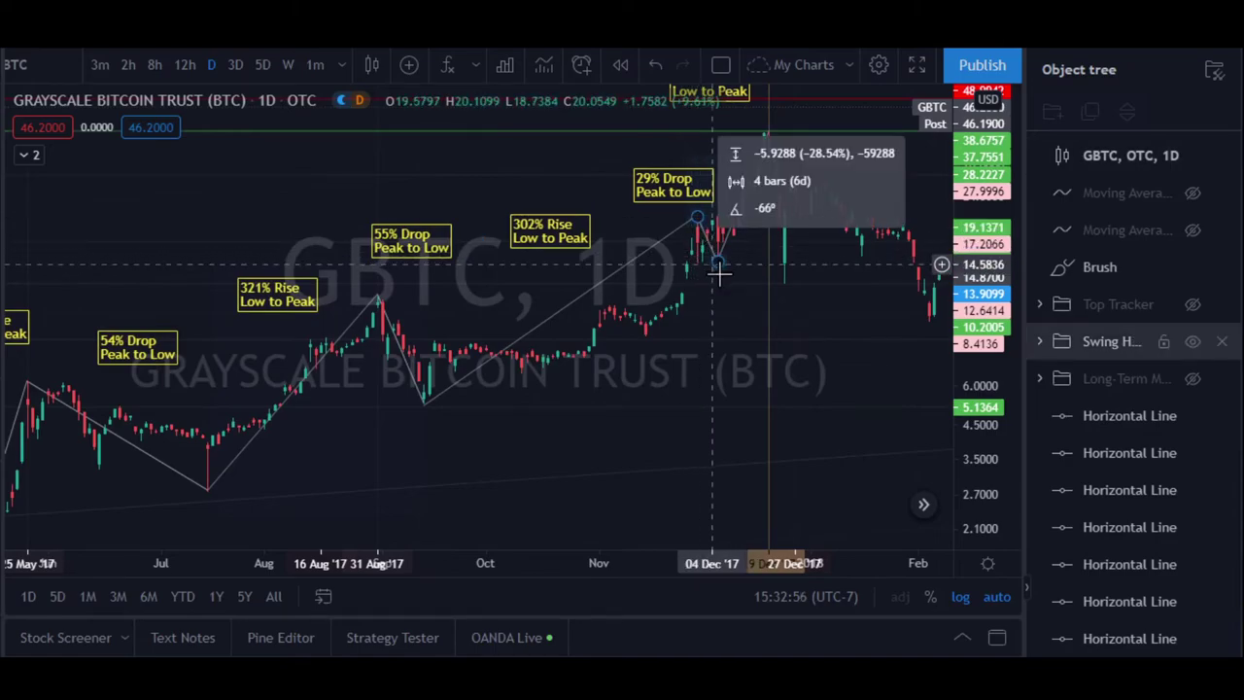
pyautogui.scroll(3, 737, 297)
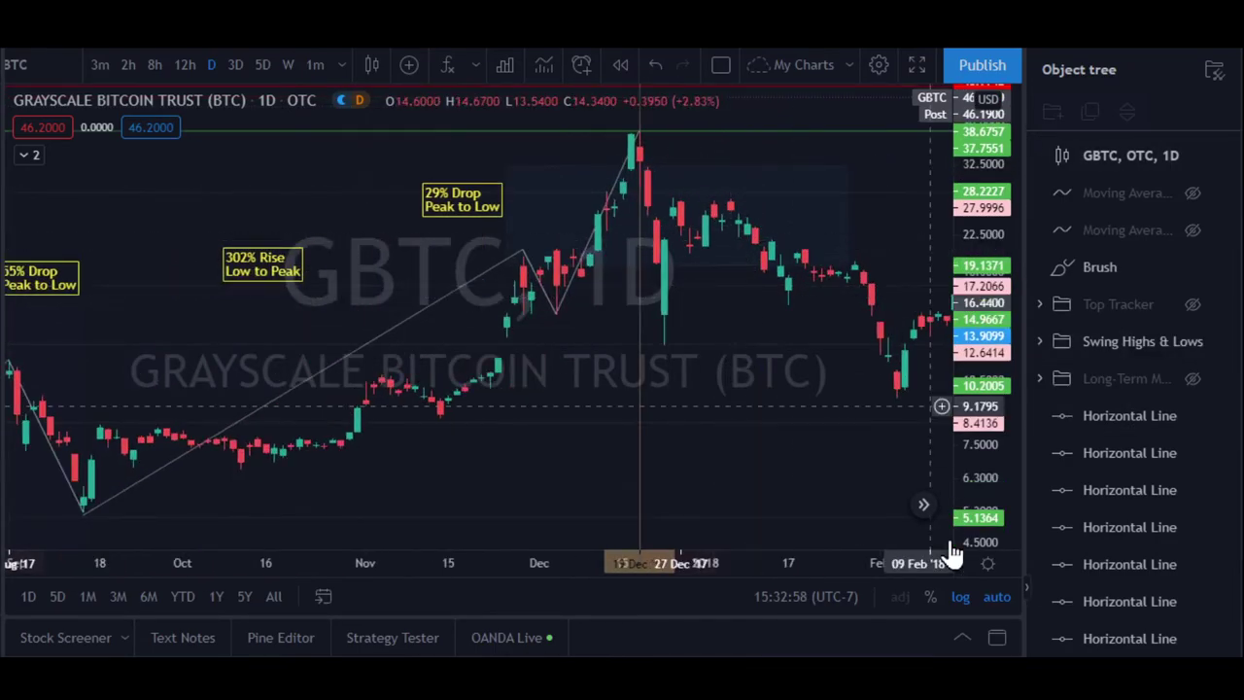
# Inspect the final low-to-peak rise into the December 2017 cycle top, then restore automatic price scaling.
pyautogui.moveTo(880, 222); pyautogui.dragTo(877, 431)
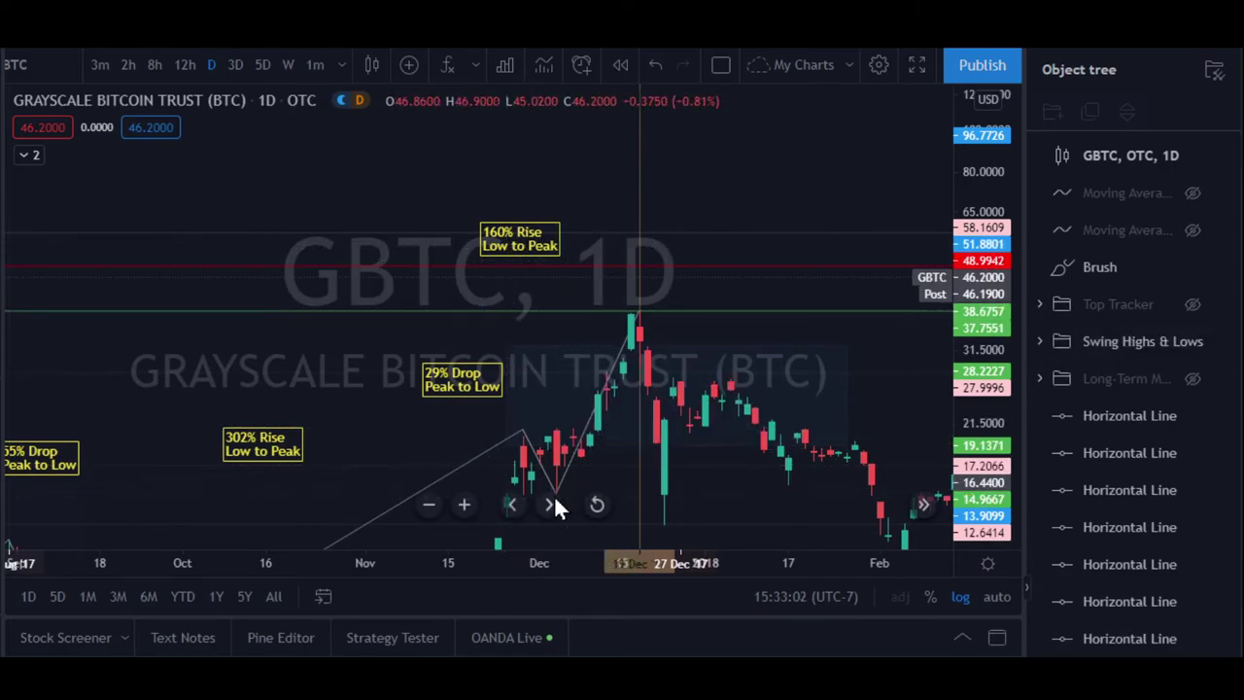
pyautogui.click(707, 356)
pyautogui.click(991, 596)
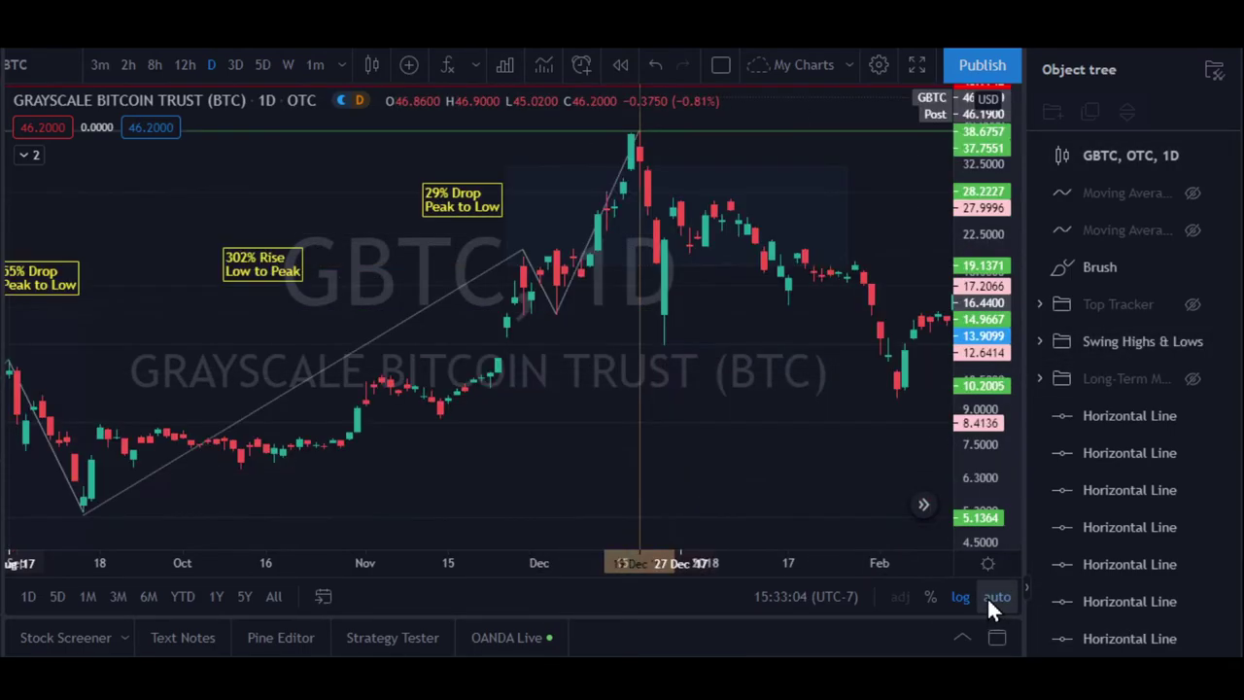
# Delete the yellow brush line drawn along the rise from the late-August 2016 low to the January 2017 peak.
pyautogui.scroll(-5, 605, 394)
pyautogui.scroll(-5, 605, 395)
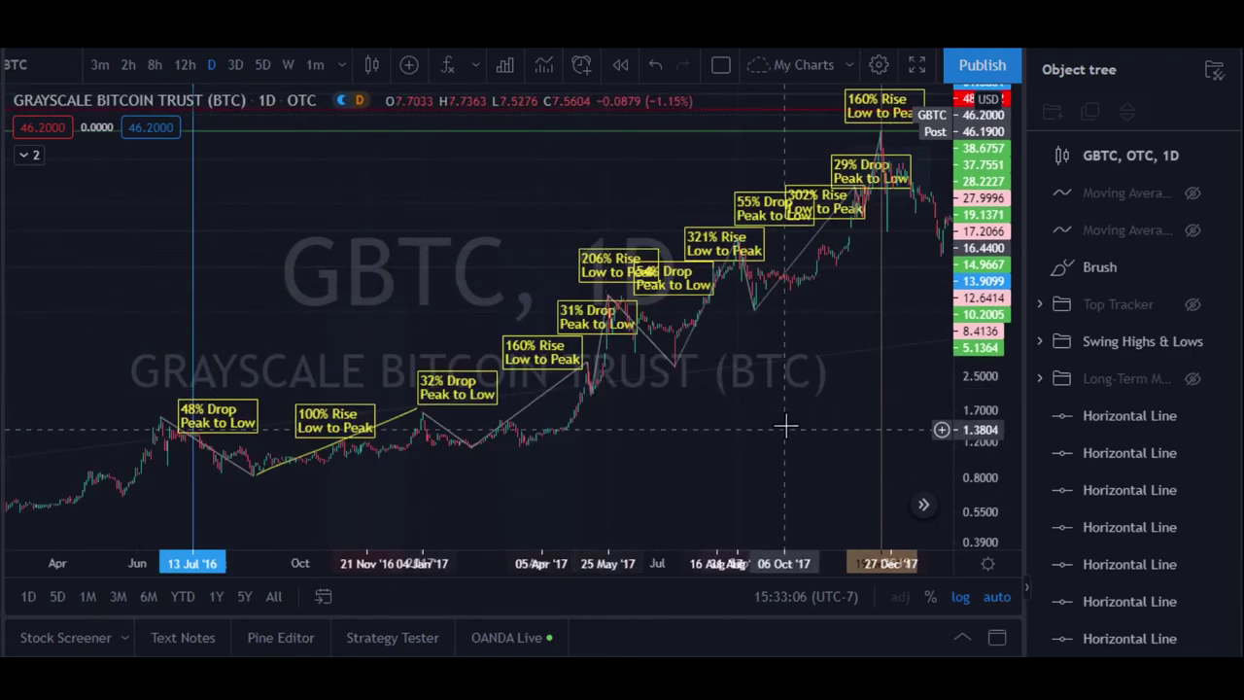
pyautogui.moveTo(755, 398); pyautogui.dragTo(693, 395)
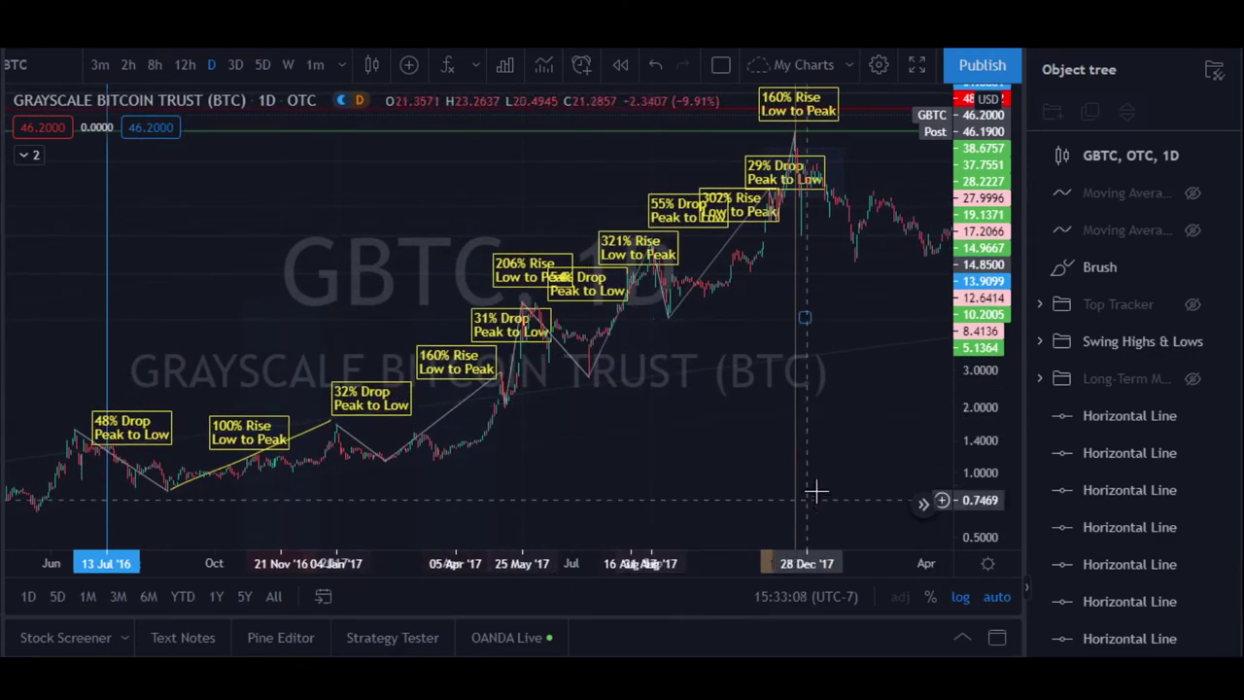
pyautogui.scroll(2, 661, 408)
pyautogui.moveTo(572, 382)
pyautogui.mouseDown()
pyautogui.moveTo(727, 354)
pyautogui.moveTo(822, 366)
pyautogui.moveTo(834, 389)
pyautogui.mouseUp()
pyautogui.hotkey('ctrl', 'z')
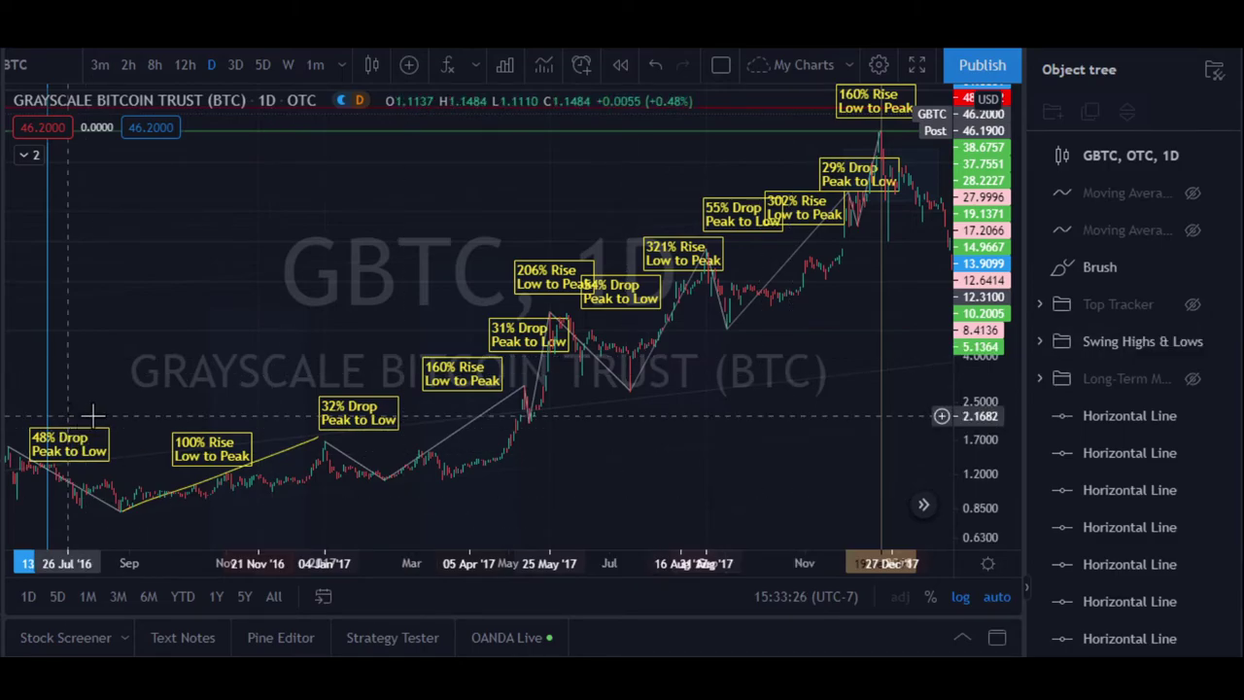
pyautogui.click(272, 471)
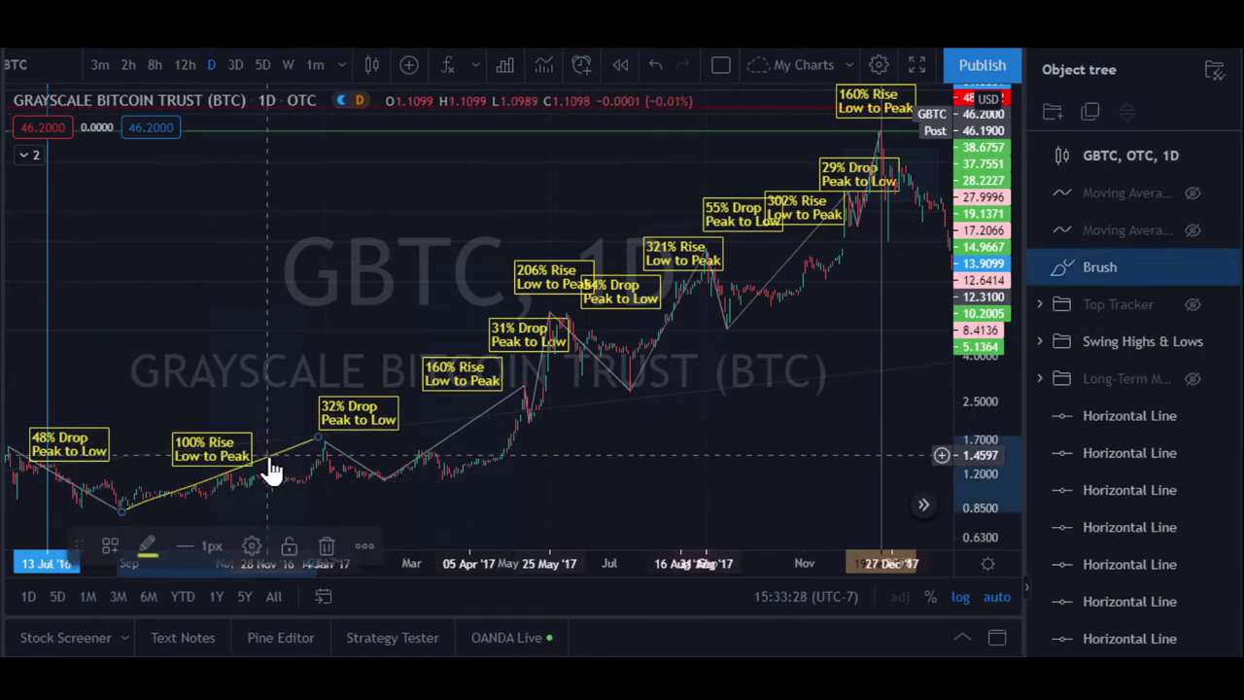
pyautogui.click(329, 546)
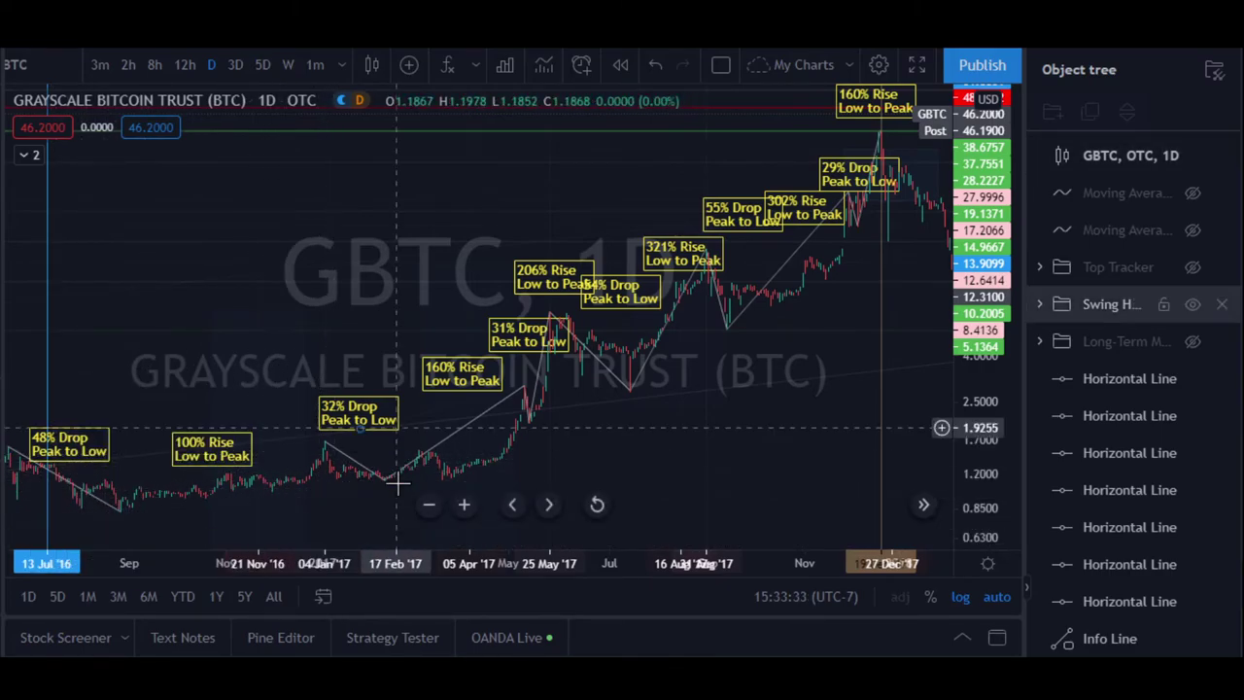
# Hide the Swing Highs & Lows drawings and show the Long-Term Movement and Top Tracker groups to compare the peak-to-peak rises.
pyautogui.click(1193, 304)
pyautogui.click(1194, 341)
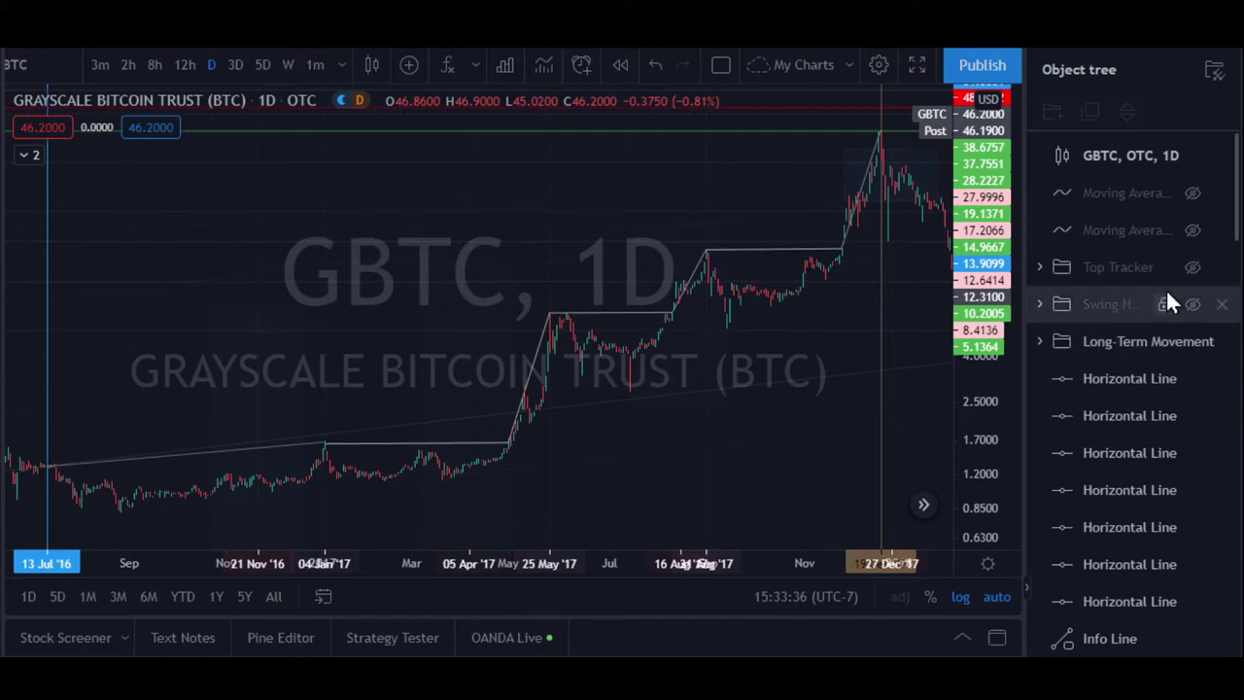
pyautogui.click(1194, 266)
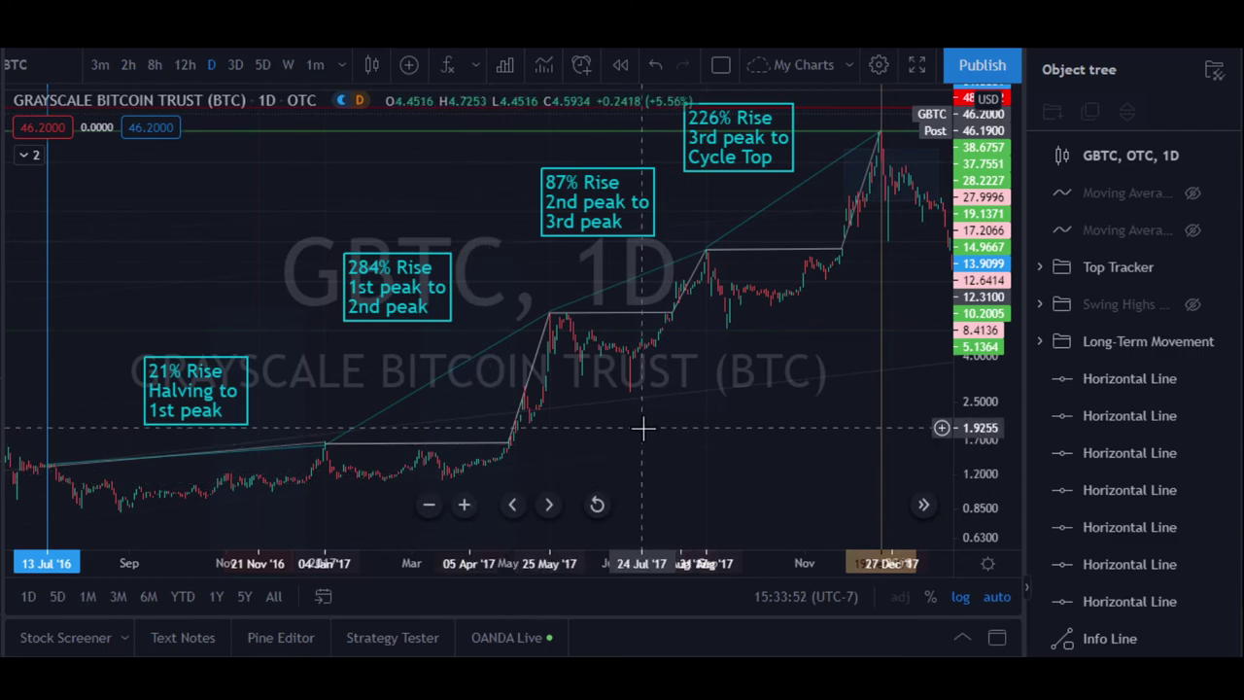
pyautogui.moveTo(643, 427); pyautogui.dragTo(602, 432)
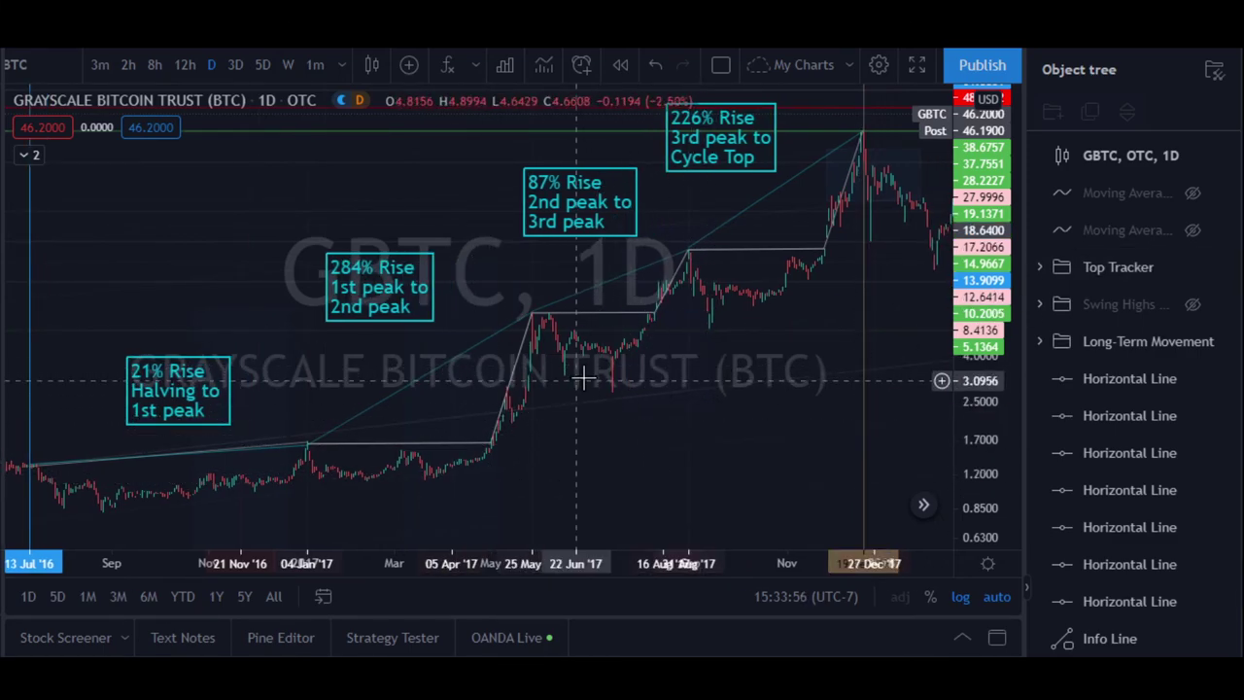
# Hide the Top Tracker and Long-Term Movement groups and show the Swing Highs & Lows drawings again.
pyautogui.click(1193, 269)
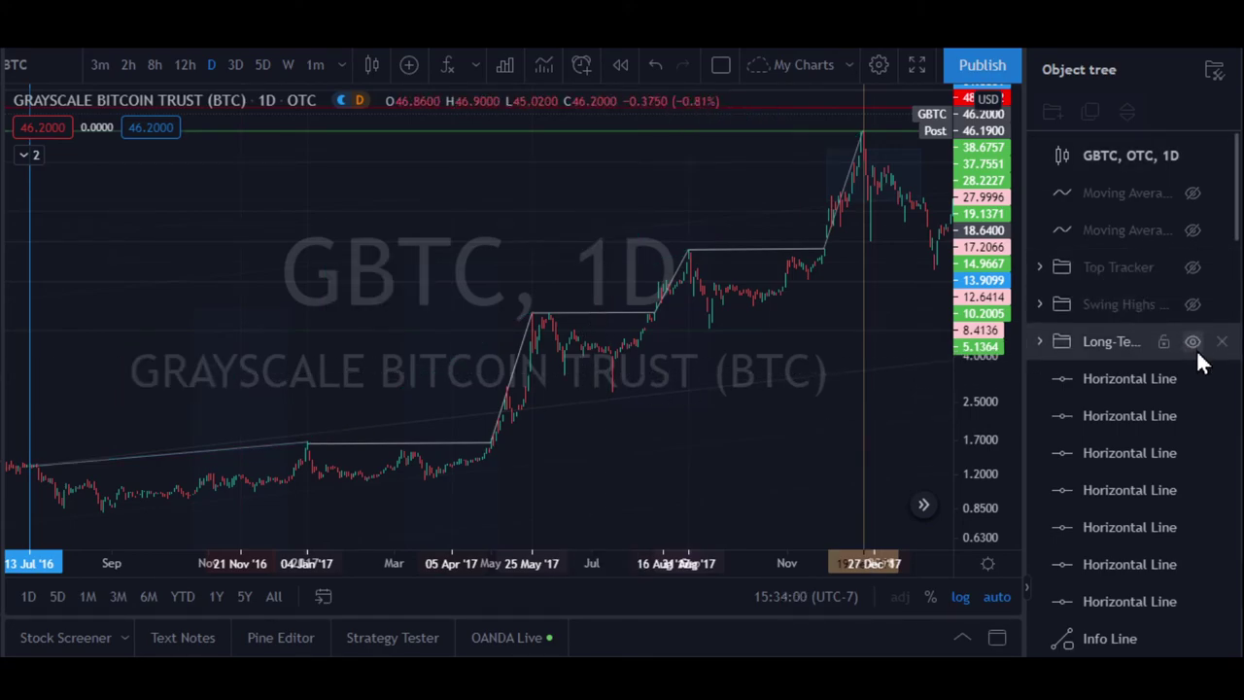
pyautogui.click(1194, 342)
pyautogui.click(1192, 303)
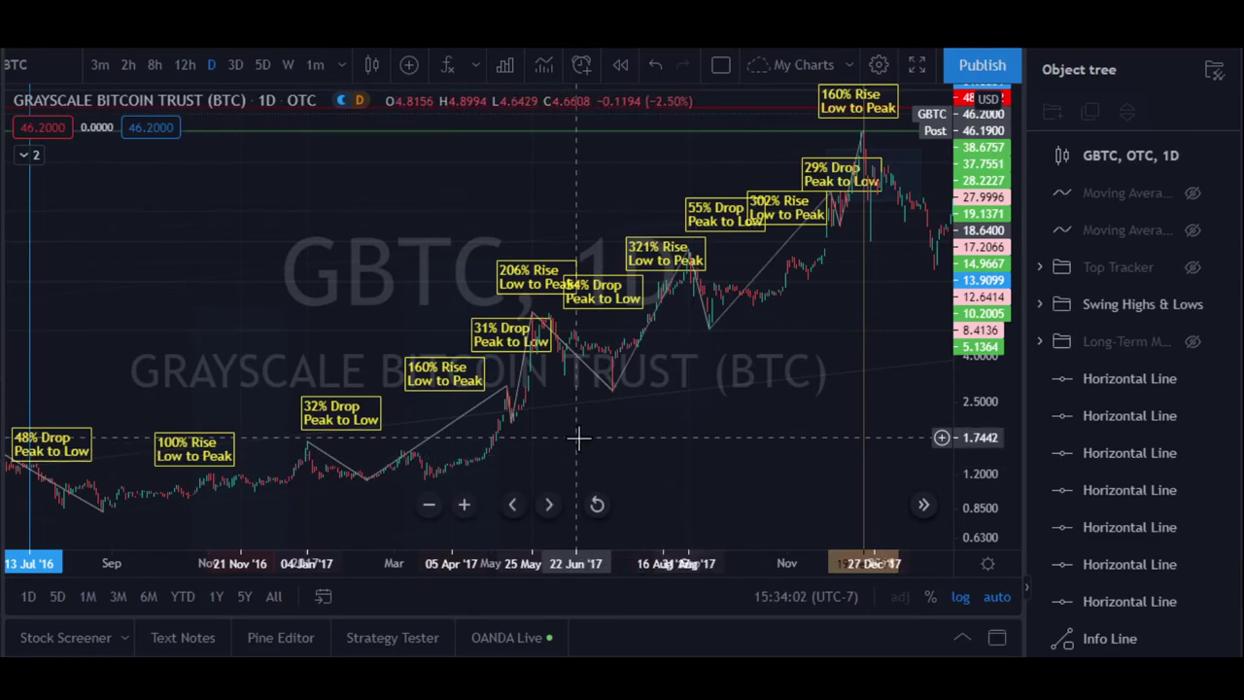
# Review the successive peak-to-low drops and low-to-peak rises from July 2016 through the December 2017 cycle top.
pyautogui.moveTo(577, 436); pyautogui.dragTo(797, 417)
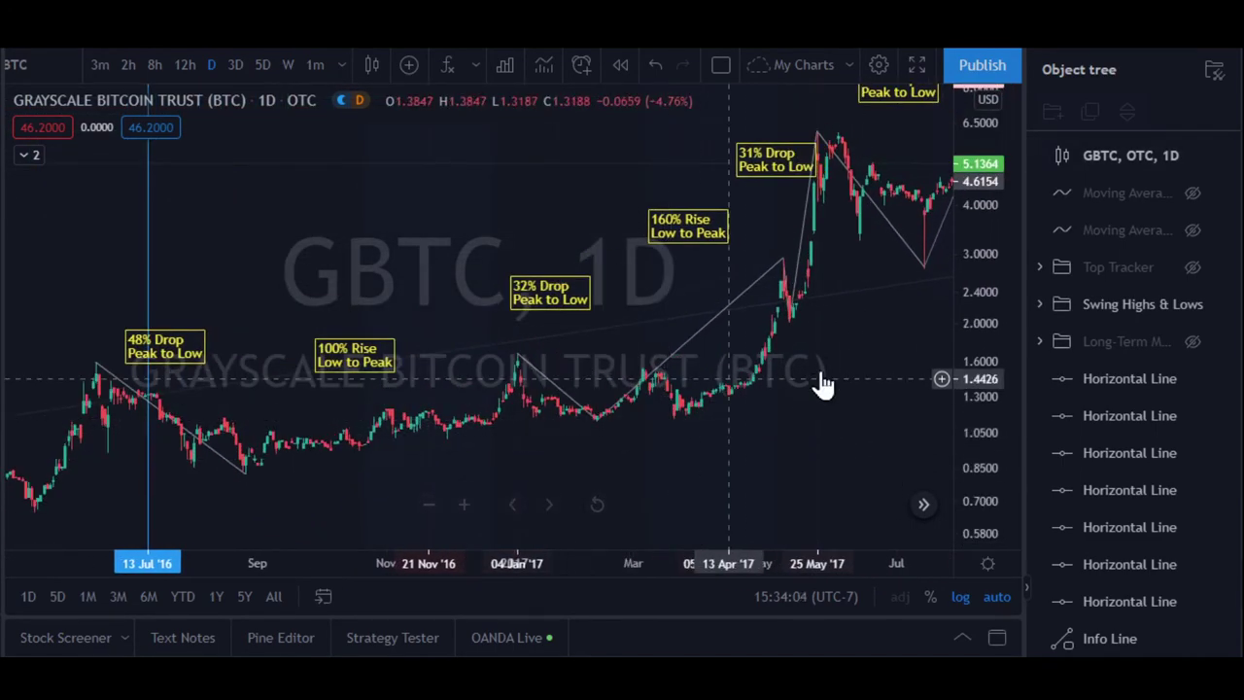
pyautogui.moveTo(869, 339); pyautogui.dragTo(728, 352)
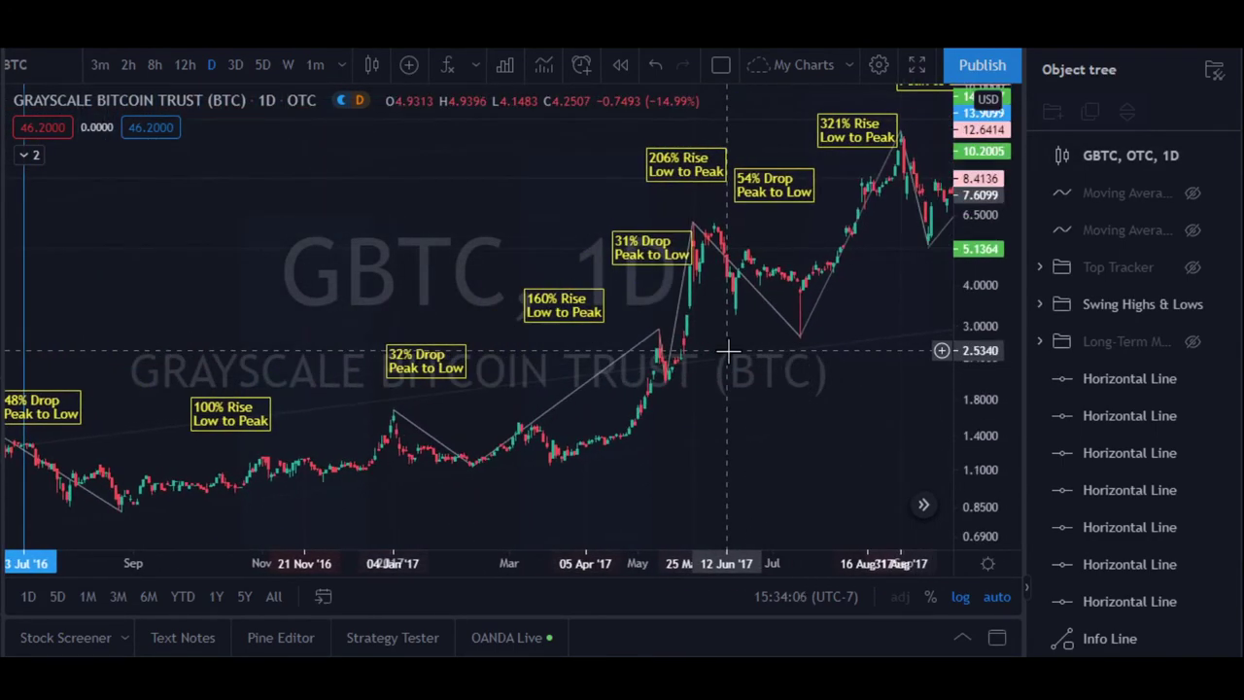
pyautogui.moveTo(822, 313); pyautogui.dragTo(595, 343)
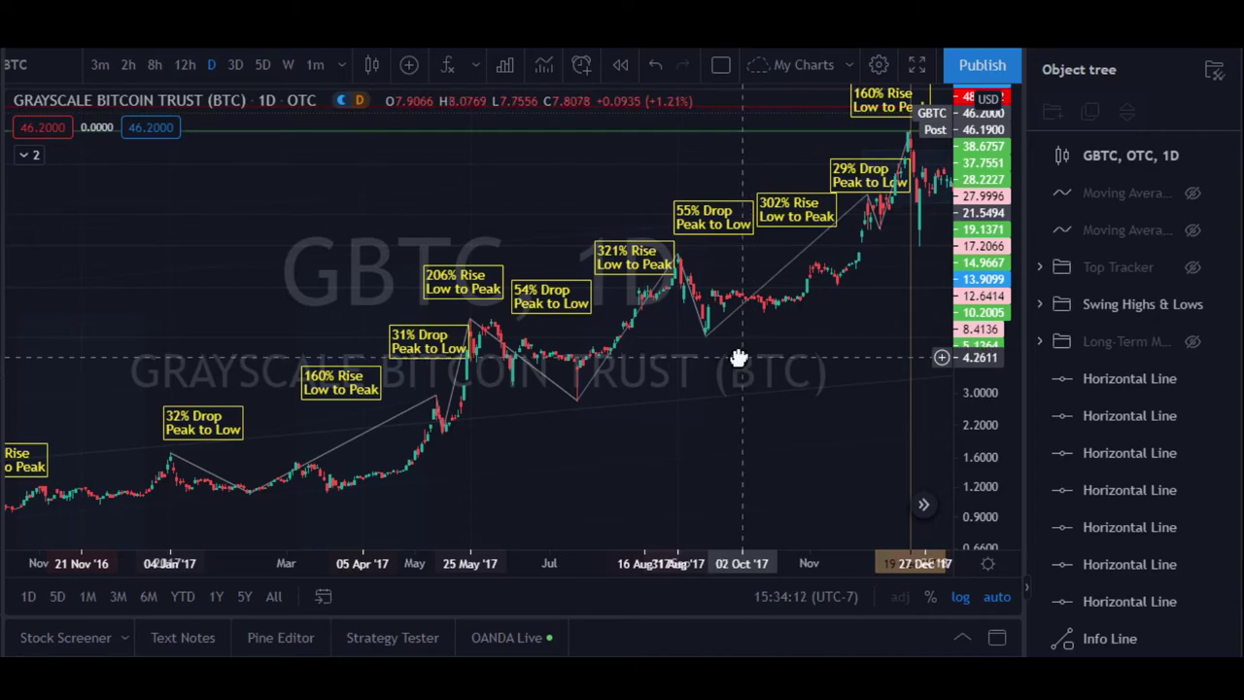
pyautogui.moveTo(736, 356); pyautogui.dragTo(706, 353)
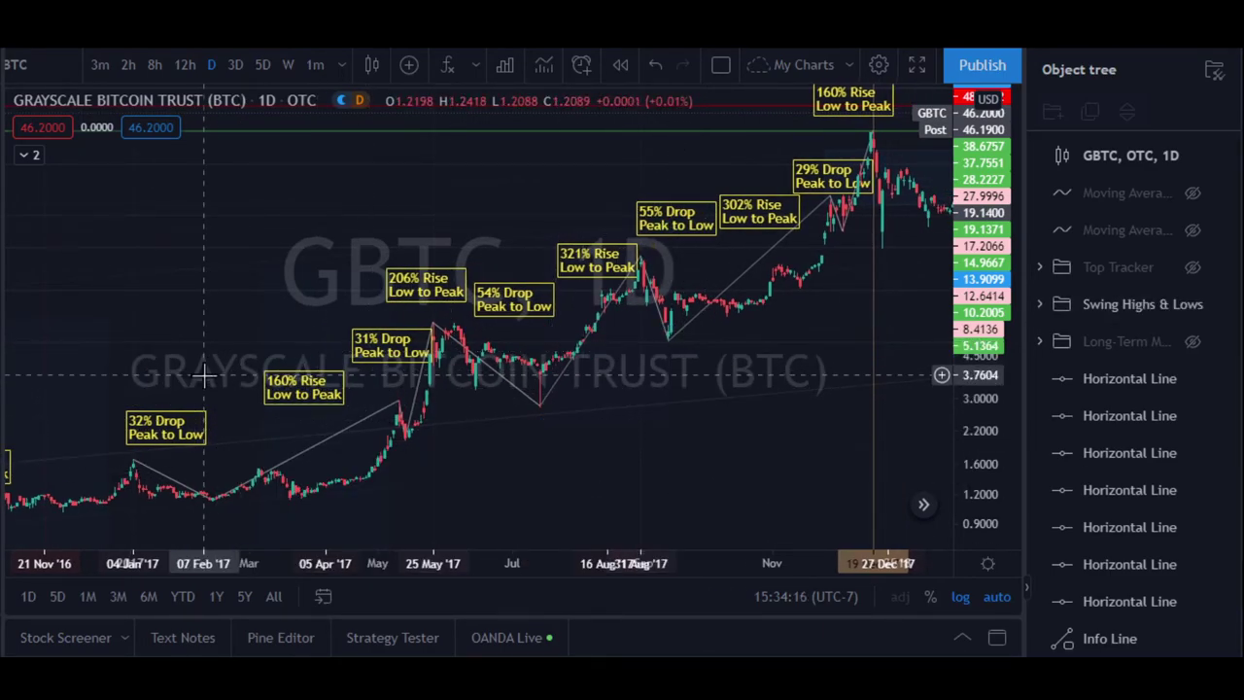
pyautogui.moveTo(202, 372); pyautogui.dragTo(622, 403)
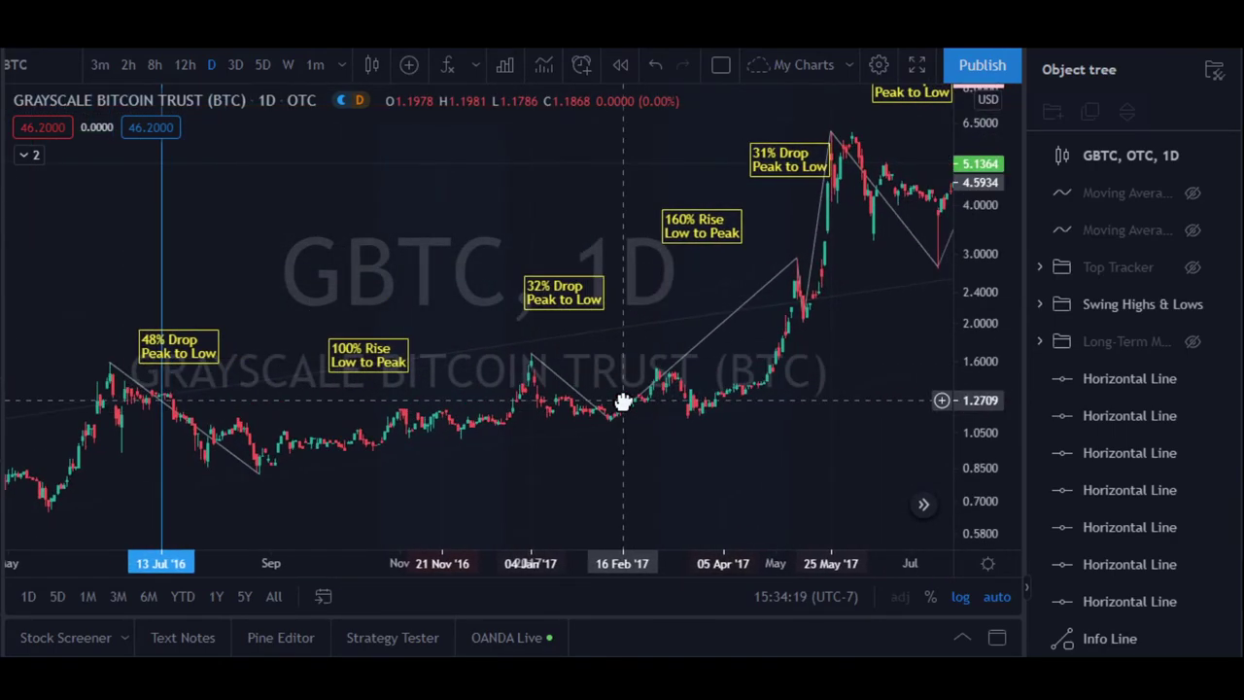
pyautogui.click(572, 391)
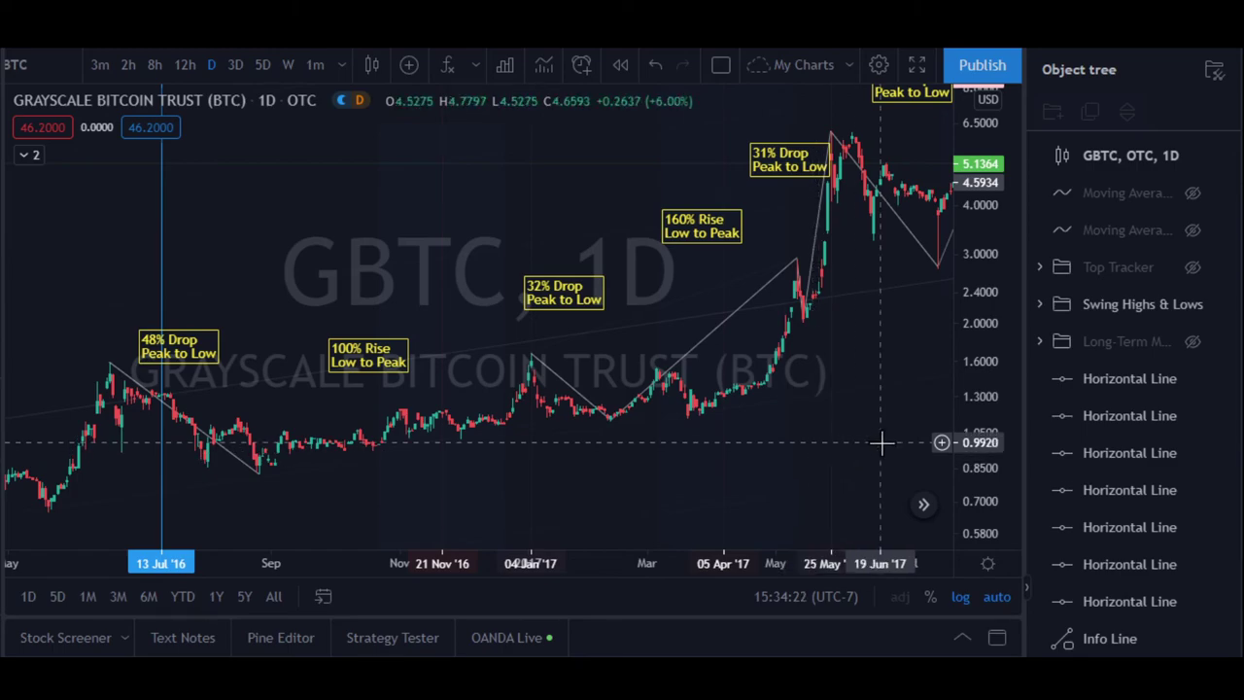
pyautogui.moveTo(878, 444); pyautogui.dragTo(739, 450)
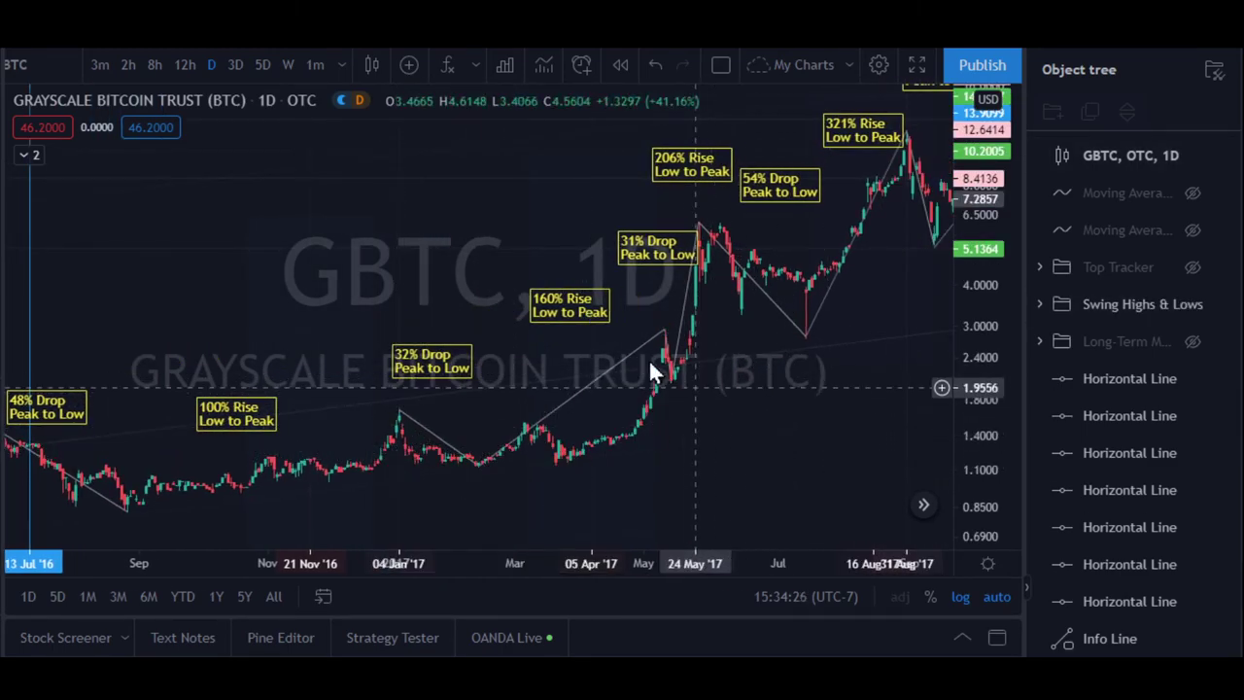
pyautogui.moveTo(817, 393); pyautogui.dragTo(555, 328)
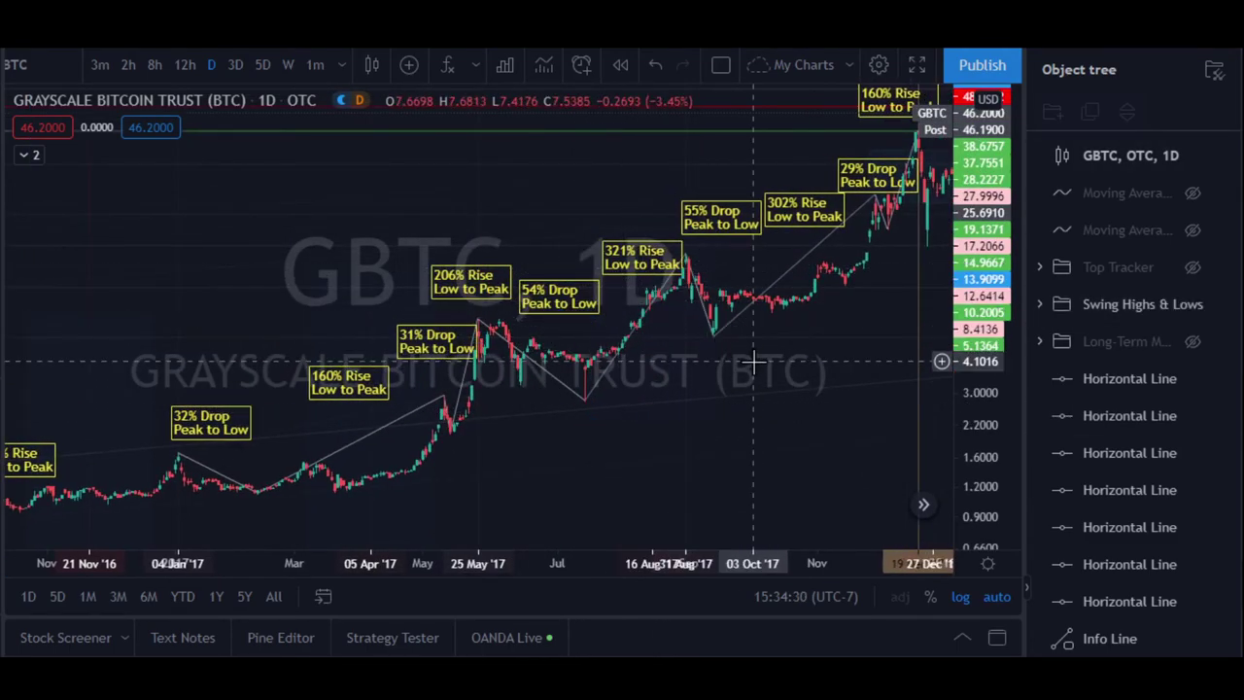
pyautogui.moveTo(833, 360); pyautogui.dragTo(672, 360)
# Lower the opacity of the shaded rectangle spanning 19 August to 16 October 2020 to 3%.
pyautogui.scroll(-5, 671, 361)
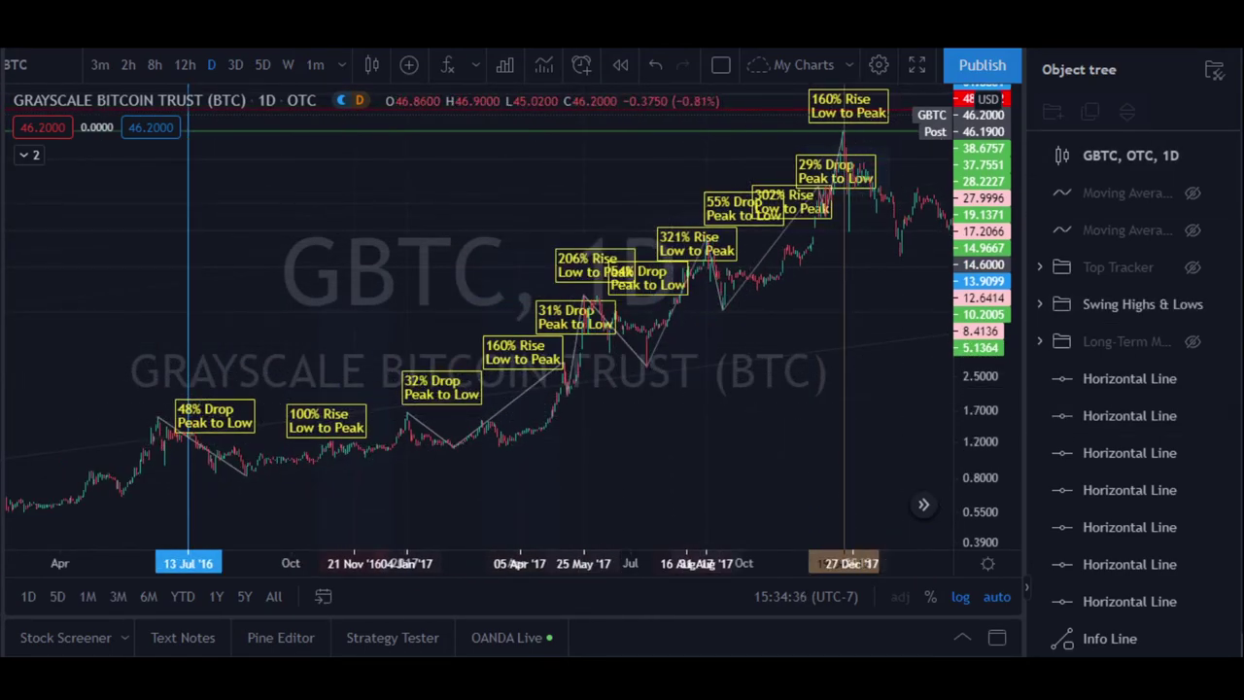
pyautogui.moveTo(717, 495); pyautogui.dragTo(477, 495)
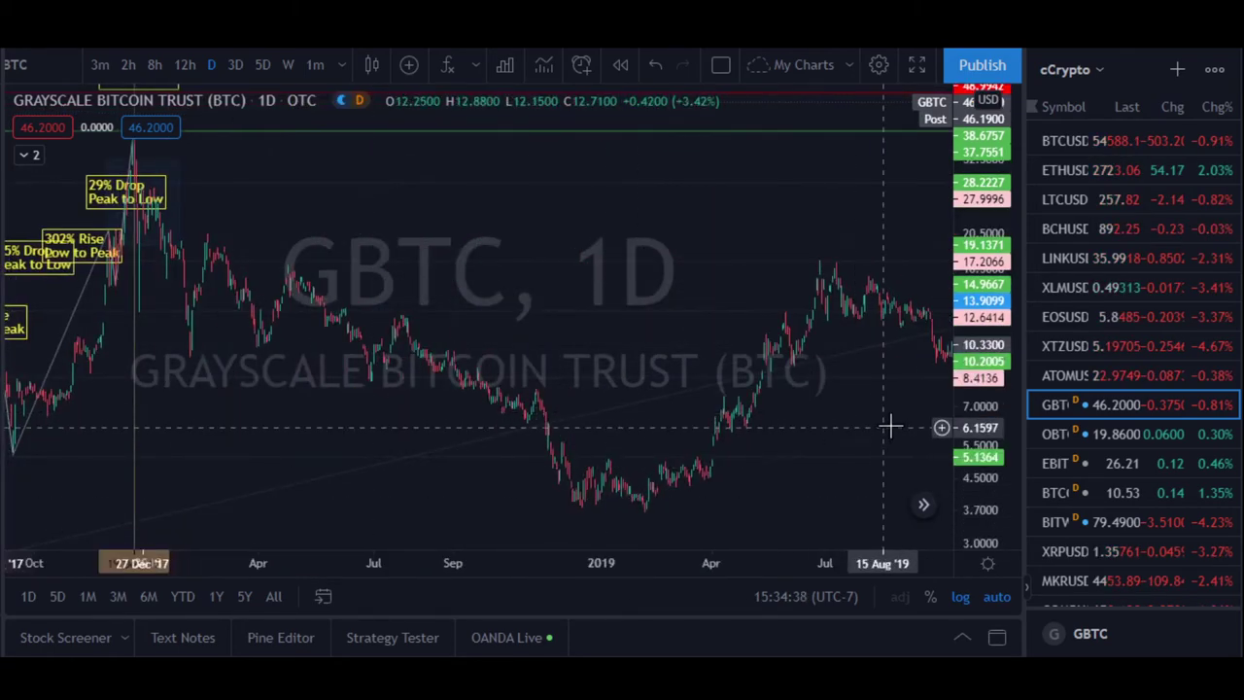
pyautogui.moveTo(861, 411); pyautogui.dragTo(230, 437)
pyautogui.moveTo(593, 442); pyautogui.dragTo(311, 450)
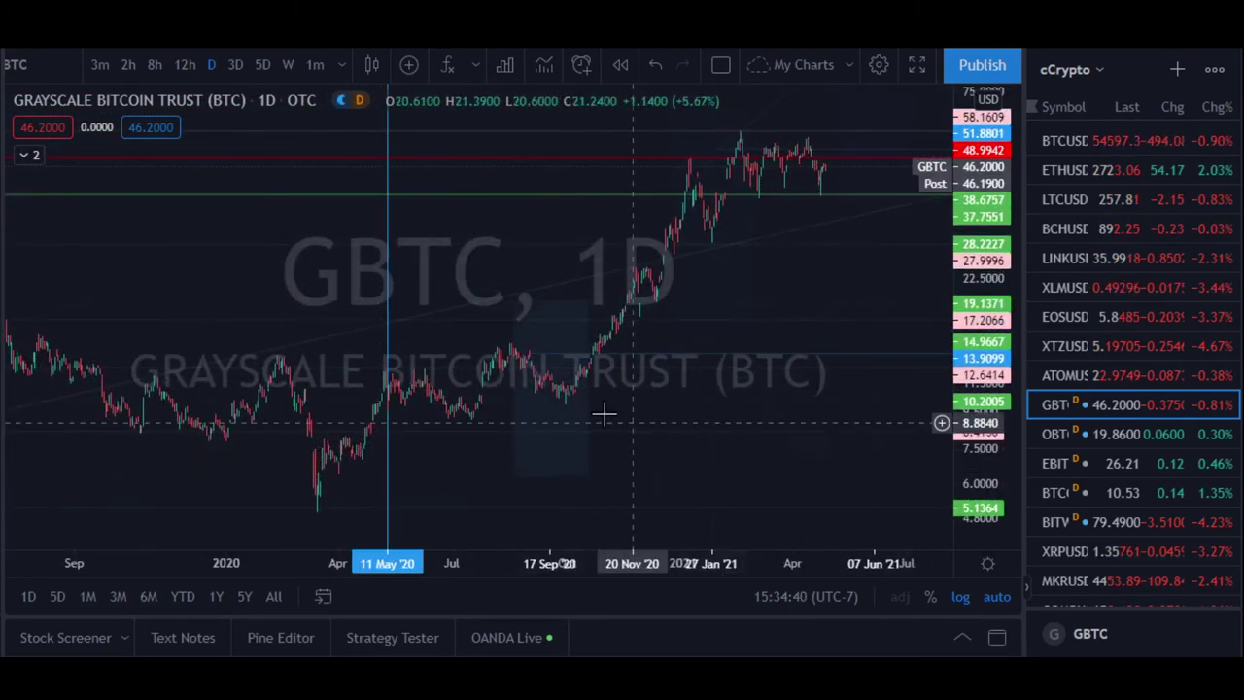
pyautogui.click(591, 335)
pyautogui.click(149, 544)
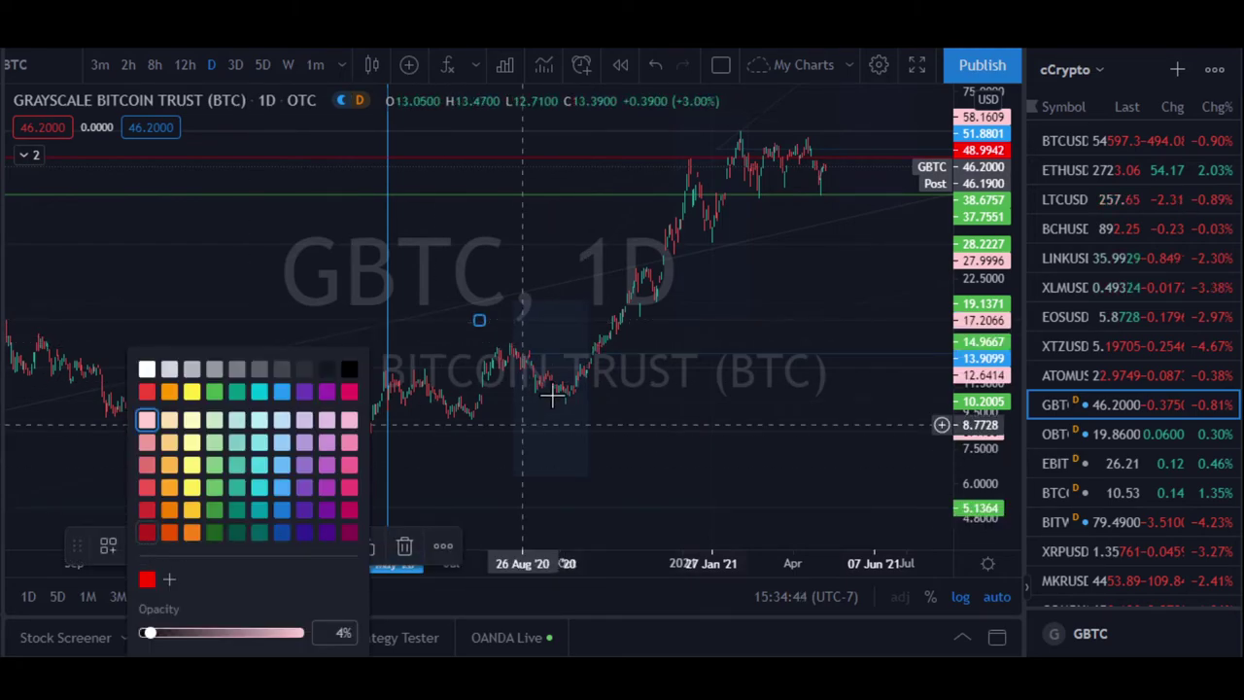
pyautogui.click(515, 460)
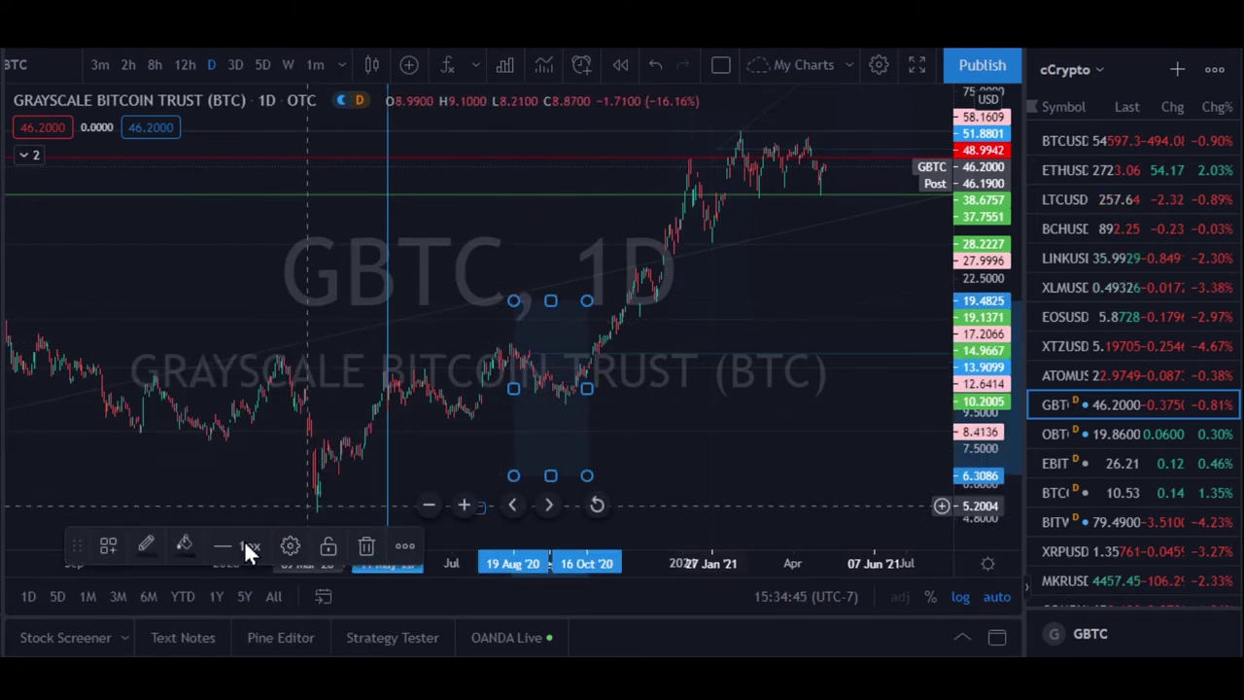
pyautogui.click(185, 554)
pyautogui.click(148, 550)
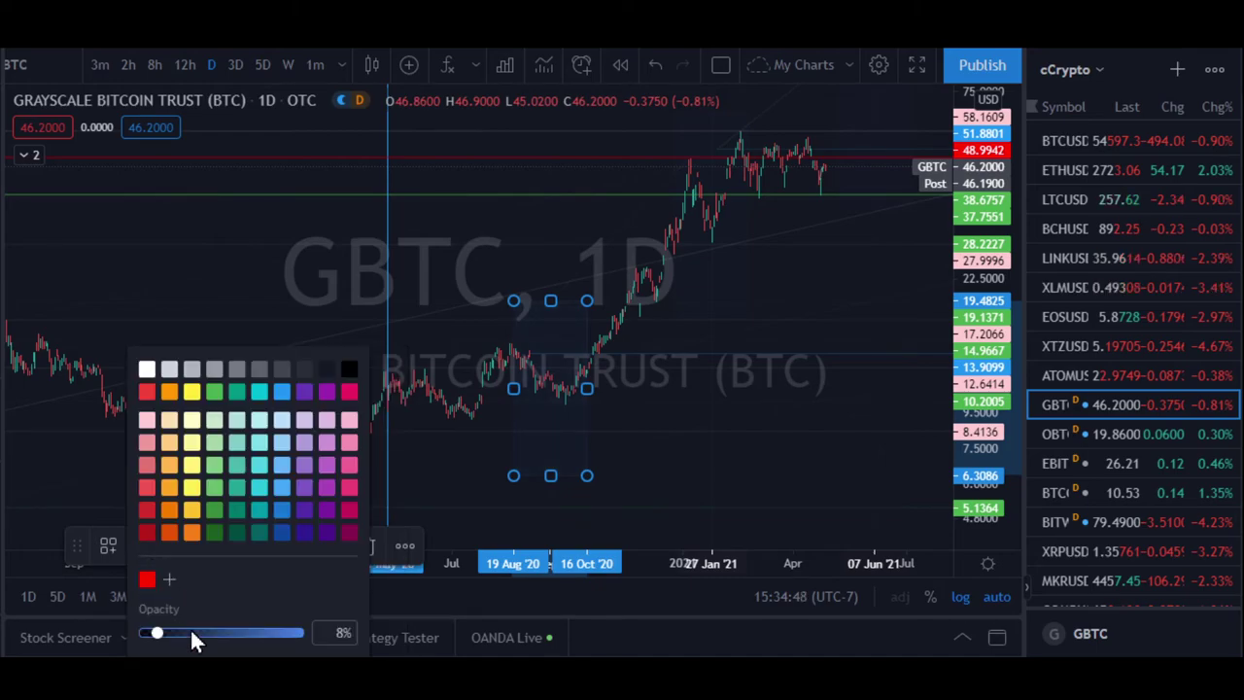
pyautogui.click(151, 634)
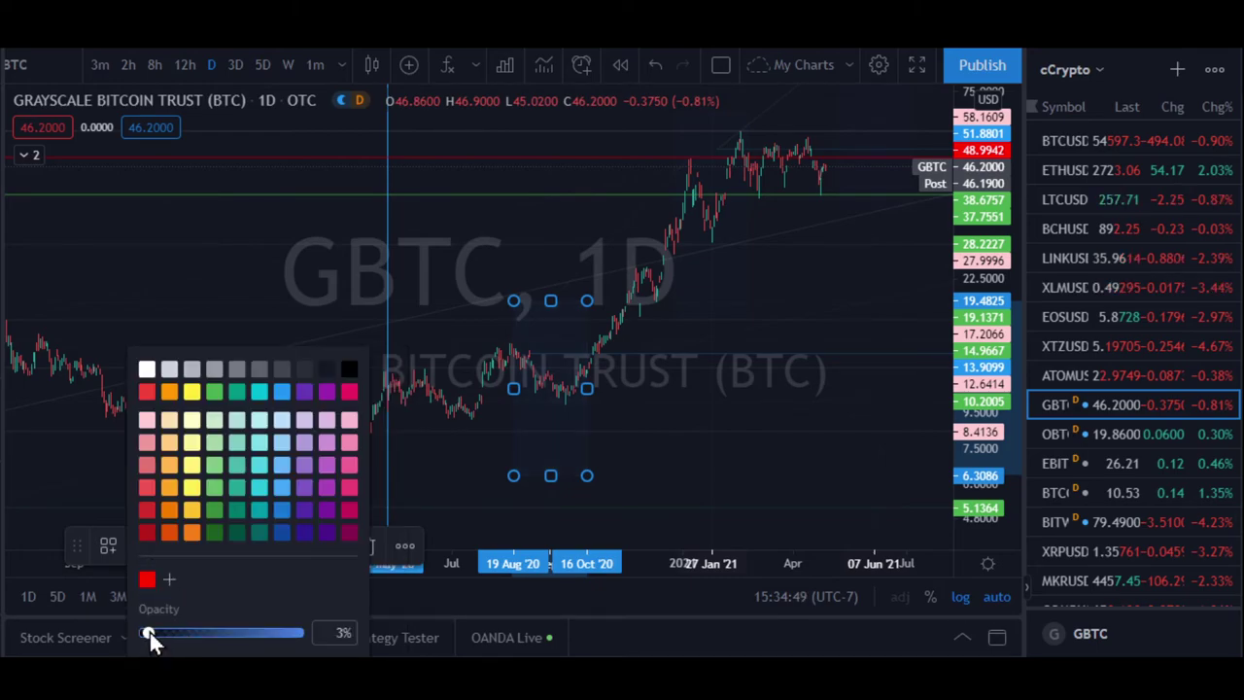
pyautogui.click(674, 444)
# Circle the January to April 2021 price action with the brush, and draw a smaller circle around the early-January 2021 peak.
pyautogui.scroll(5, 675, 445)
pyautogui.moveTo(639, 415); pyautogui.dragTo(869, 350)
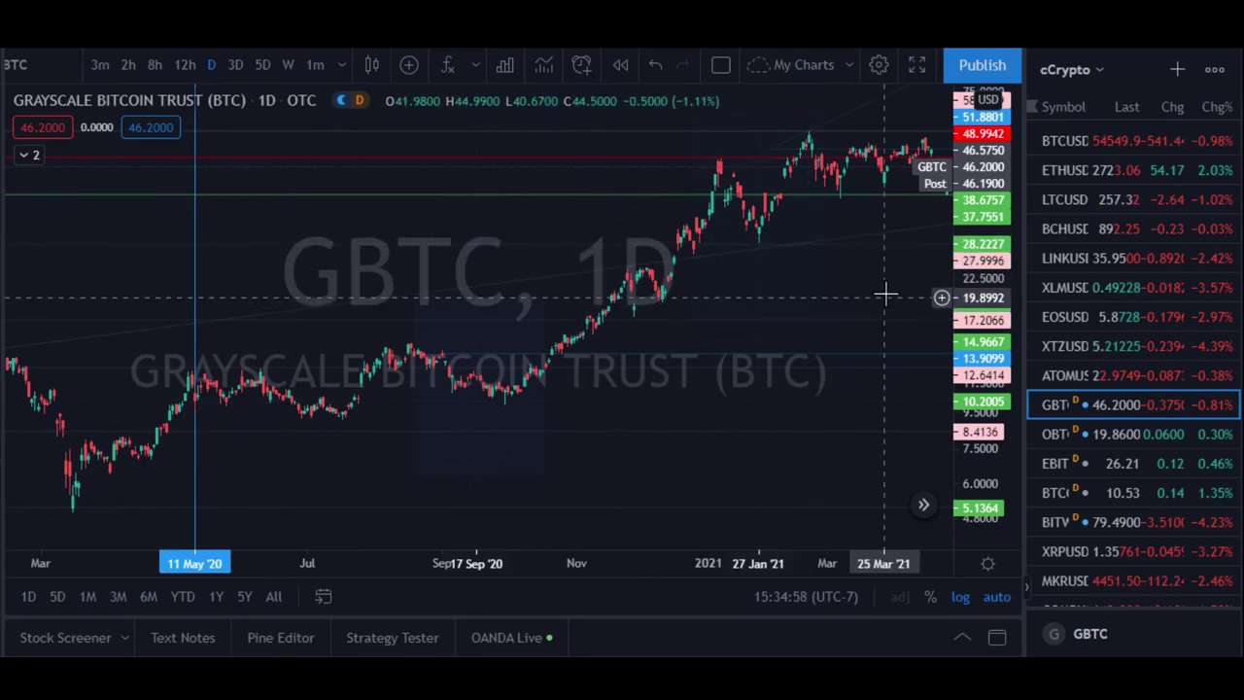
pyautogui.moveTo(856, 278); pyautogui.dragTo(716, 306)
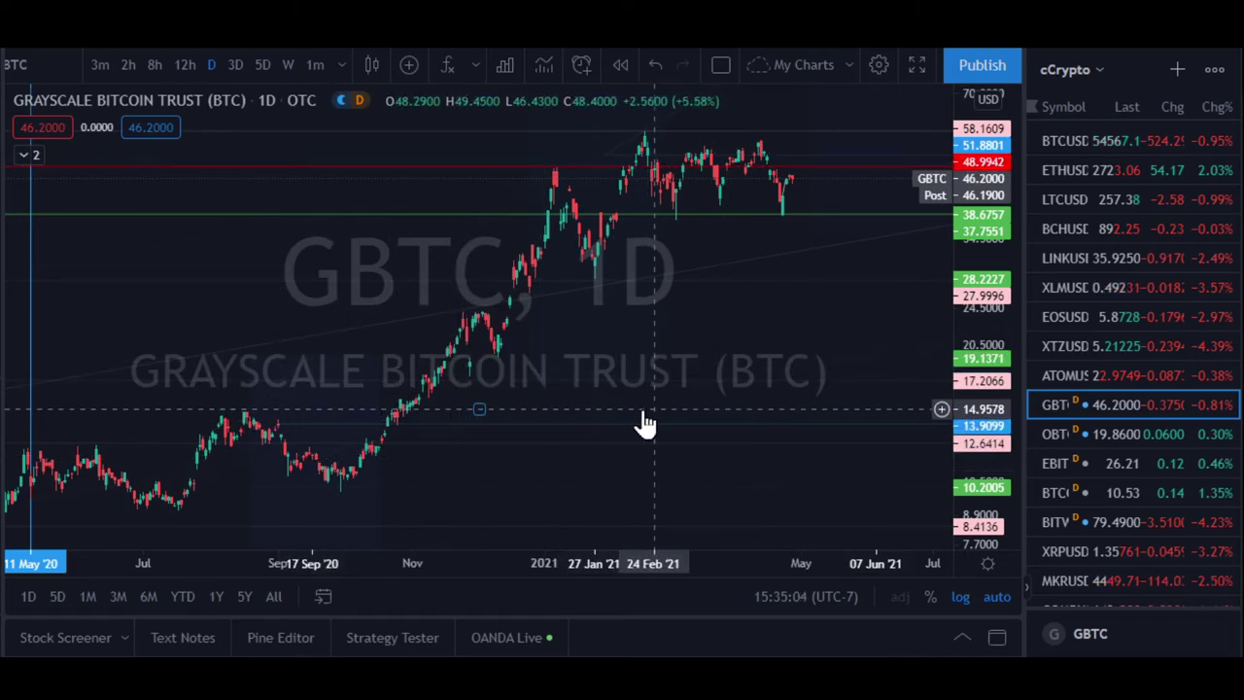
pyautogui.moveTo(788, 321); pyautogui.dragTo(702, 311)
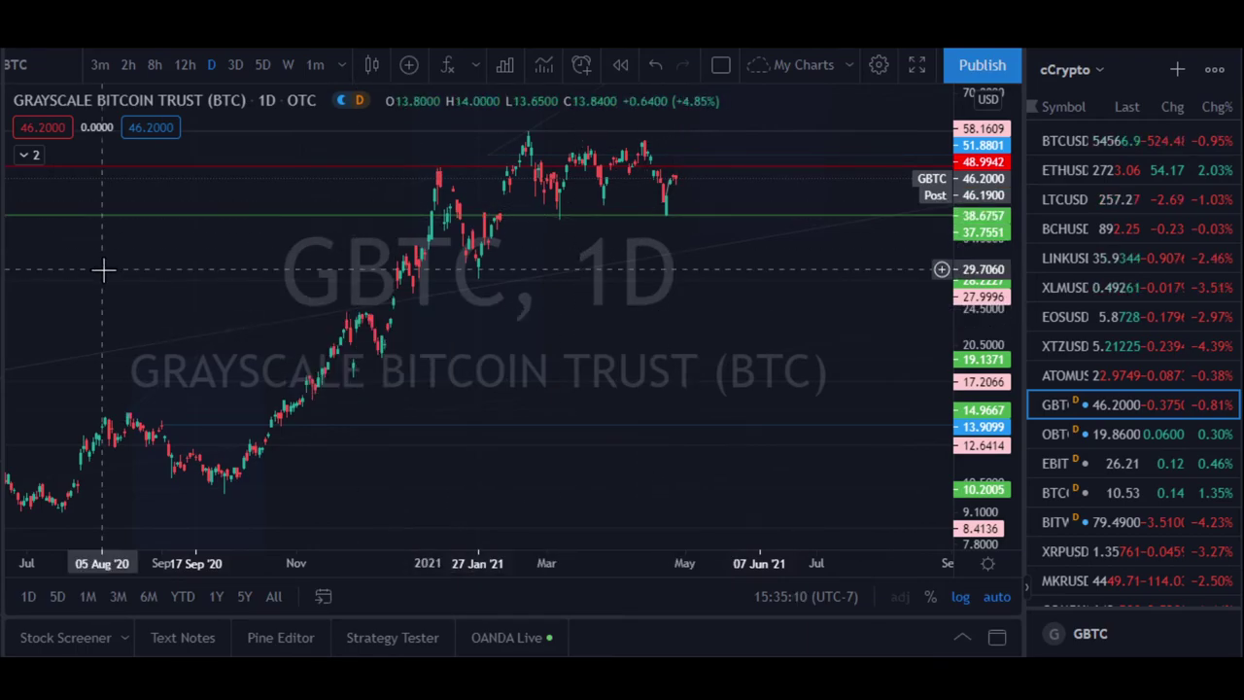
pyautogui.moveTo(182, 257); pyautogui.dragTo(4, 187)
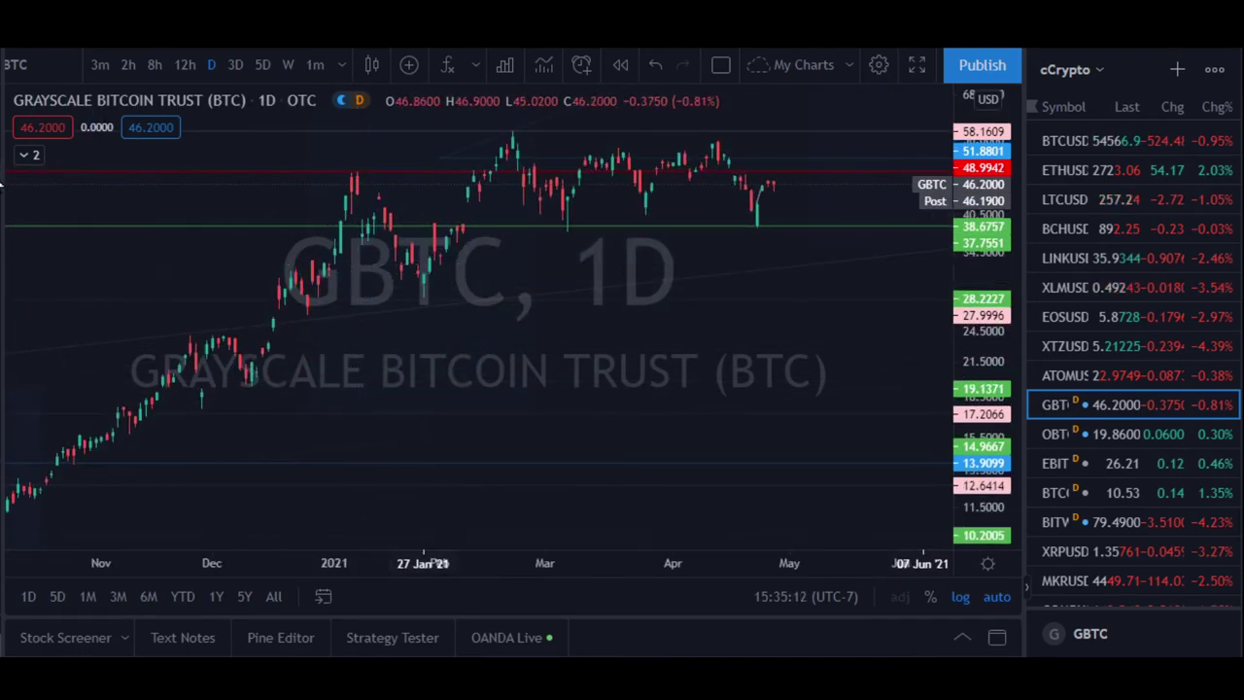
pyautogui.moveTo(841, 133)
pyautogui.mouseDown()
pyautogui.moveTo(325, 133)
pyautogui.moveTo(545, 261)
pyautogui.moveTo(841, 234)
pyautogui.moveTo(812, 130)
pyautogui.mouseUp()
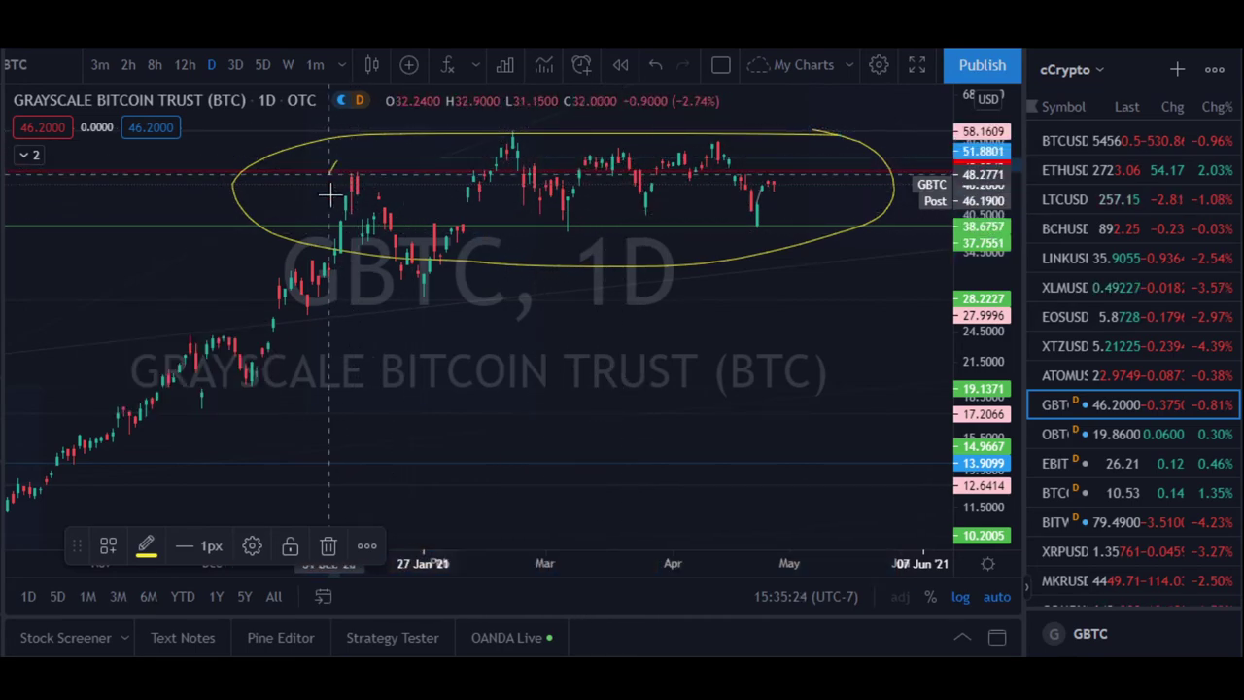
pyautogui.moveTo(331, 195)
pyautogui.mouseDown()
pyautogui.moveTo(347, 172)
pyautogui.moveTo(335, 162)
pyautogui.mouseUp()
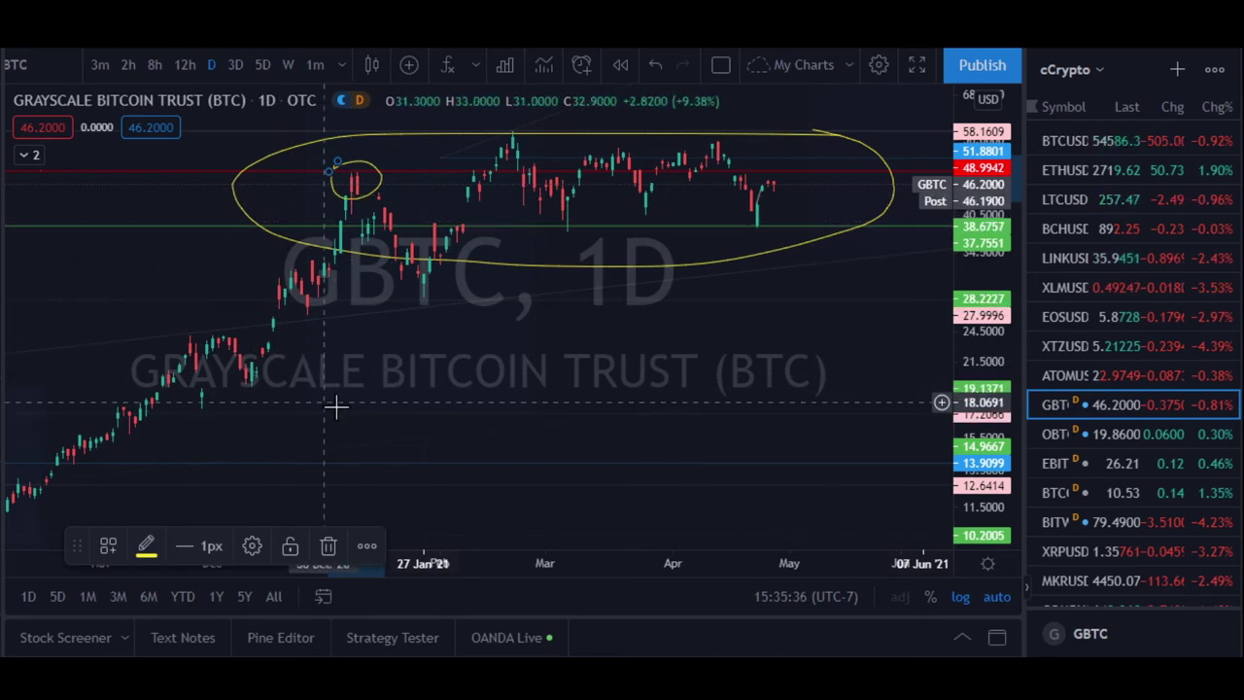
pyautogui.click(304, 428)
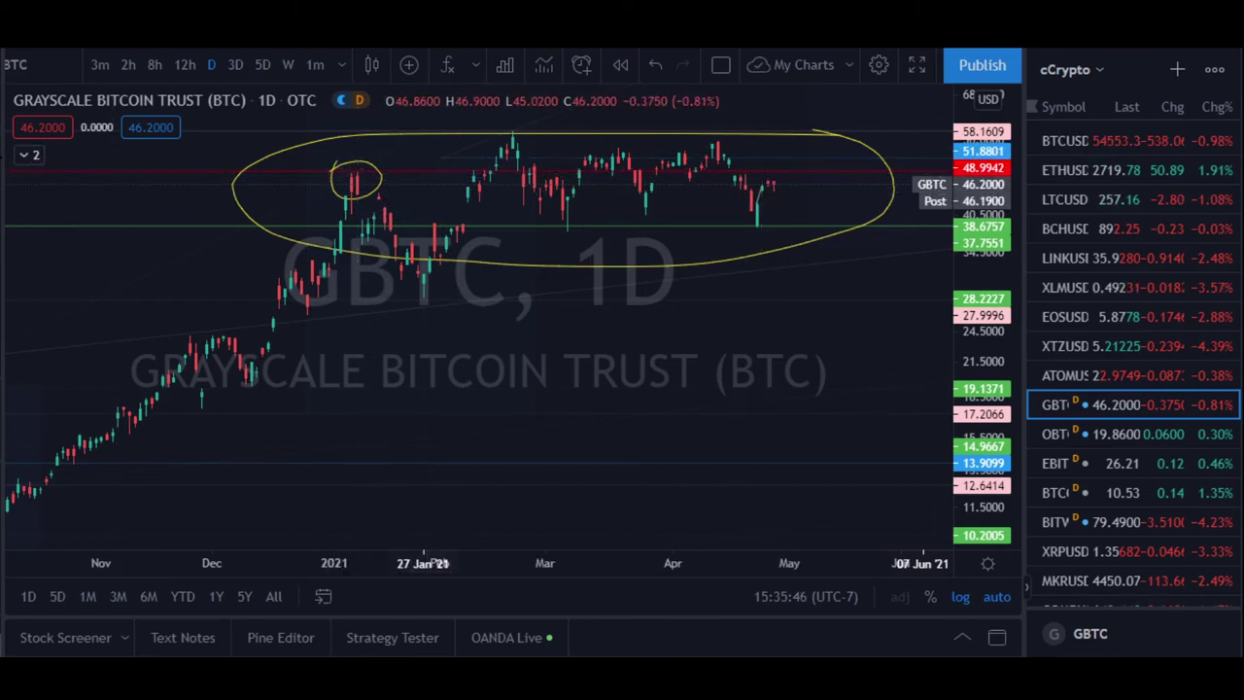
# Measure the span from the 8 January 2021 peak to 28 April 2021 with a near-horizontal info line.
pyautogui.keyDown('shift'); pyautogui.click(358, 178); pyautogui.keyUp('shift')
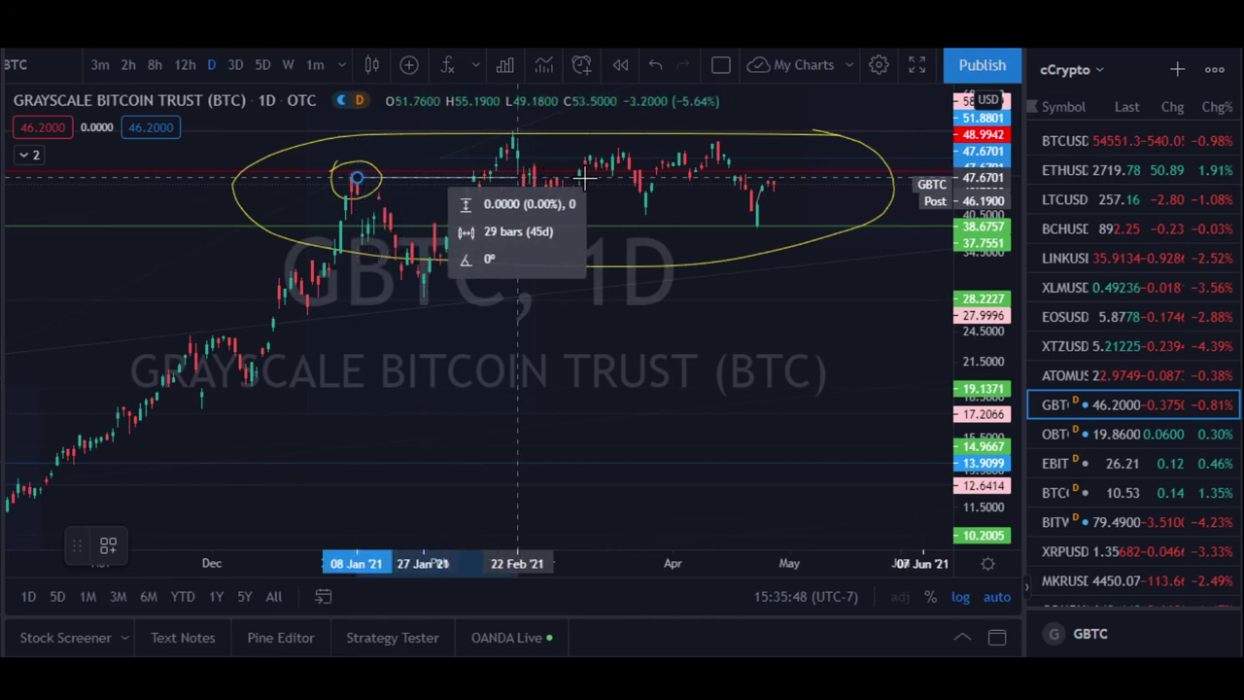
pyautogui.click(775, 176)
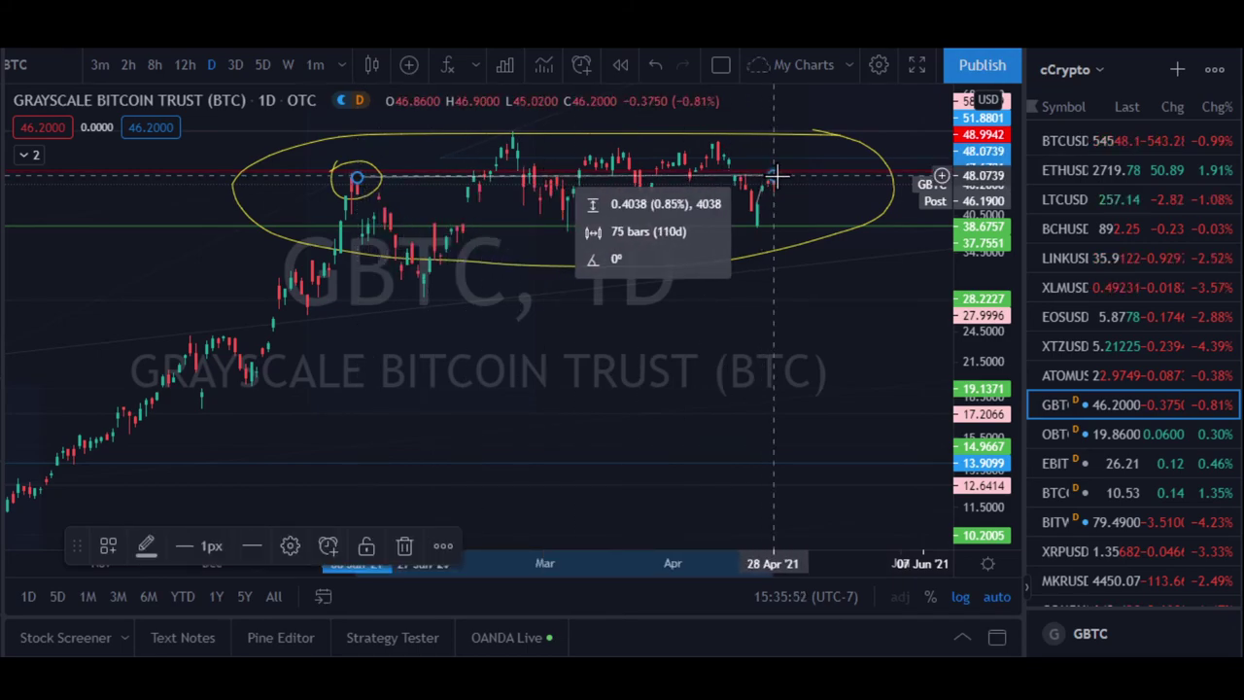
pyautogui.keyDown('shift'); pyautogui.click(773, 176); pyautogui.keyUp('shift')
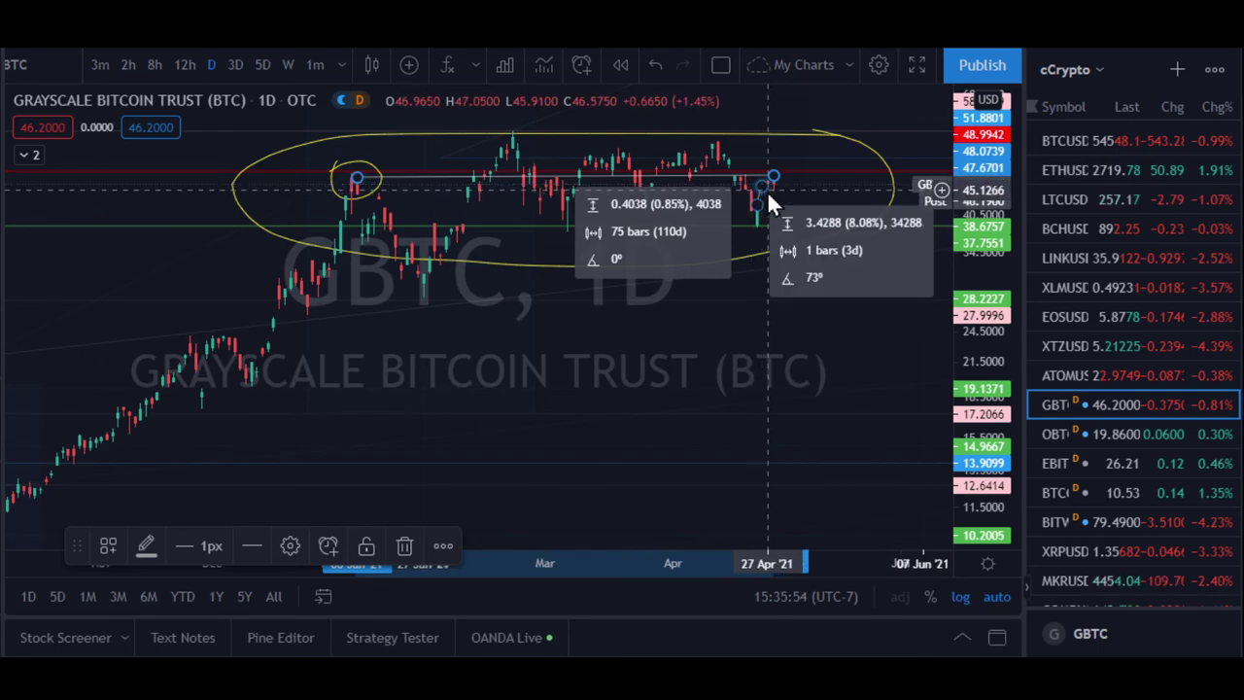
pyautogui.press('Escape')
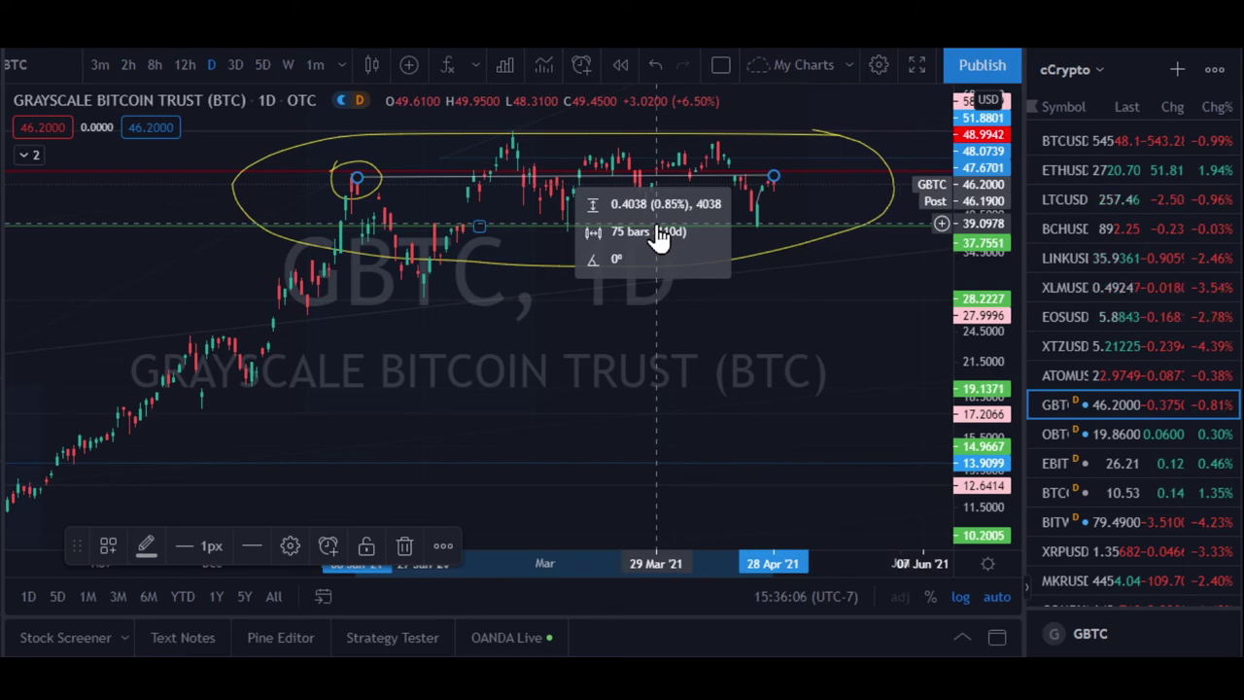
# Delete the info line and undo the two brush circles around the 2021 price action and the early-January peak.
pyautogui.click(407, 546)
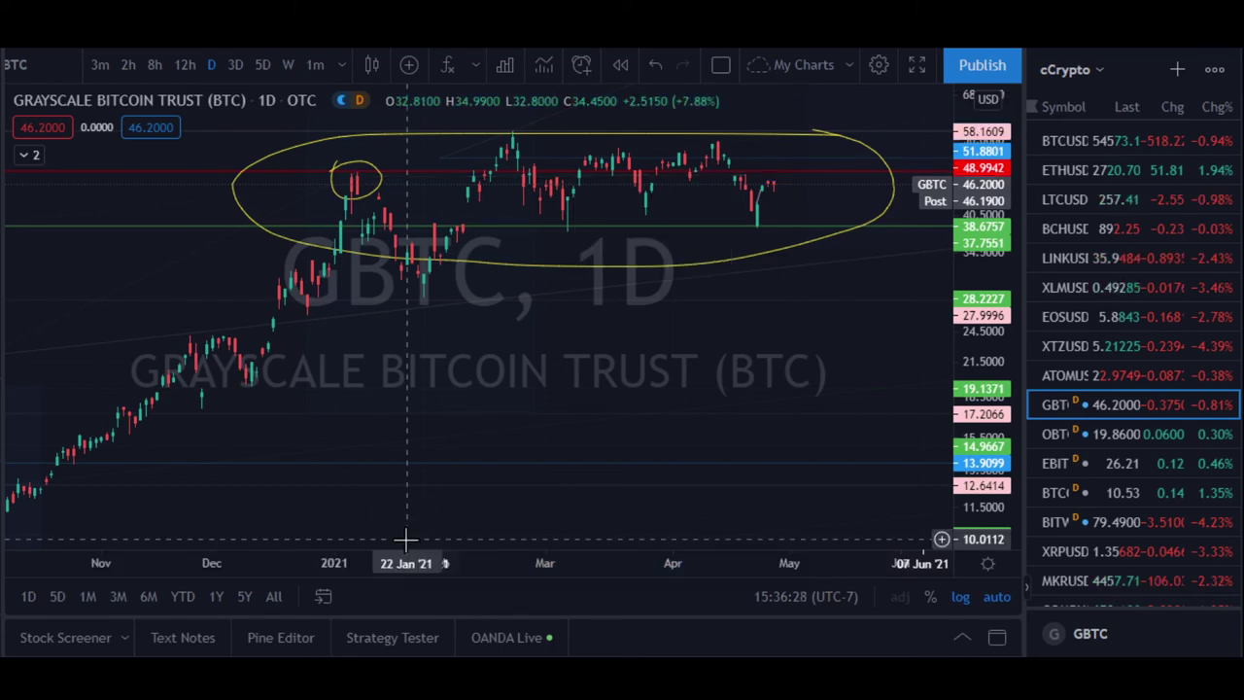
pyautogui.click(656, 64)
pyautogui.click(658, 64)
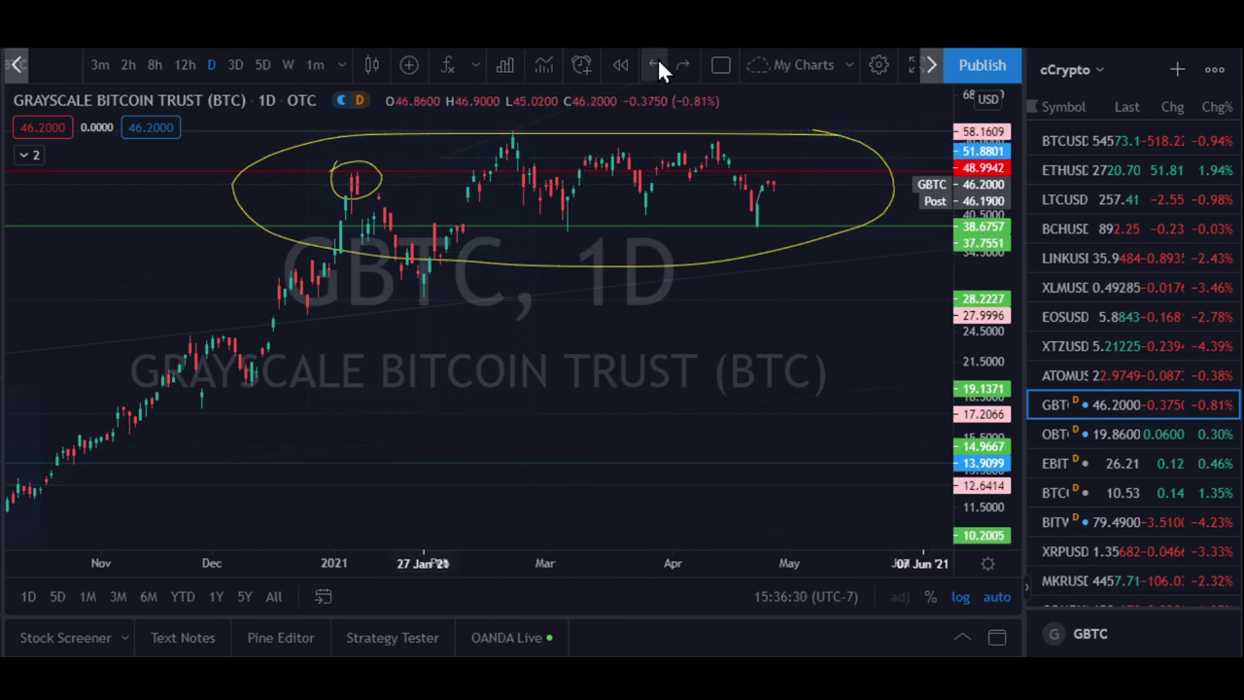
pyautogui.click(658, 64)
pyautogui.click(658, 65)
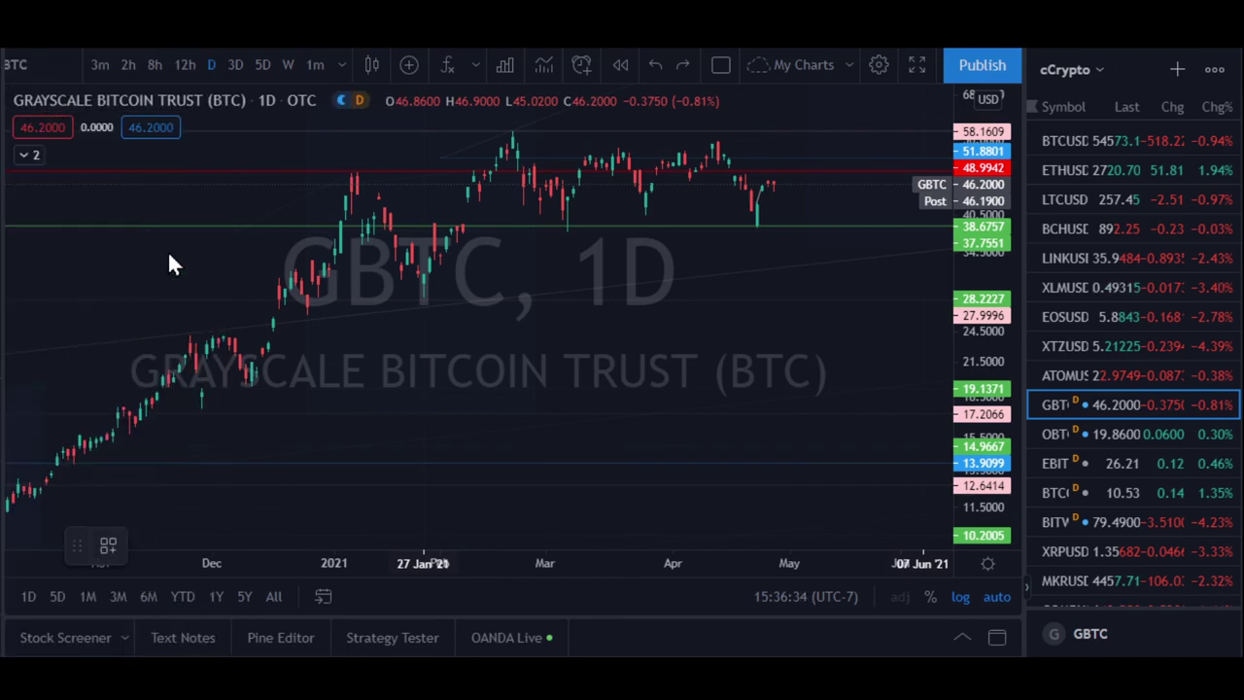
# Examine the price action of the current cycle from May 2020 through April 2021.
pyautogui.scroll(-5, 668, 408)
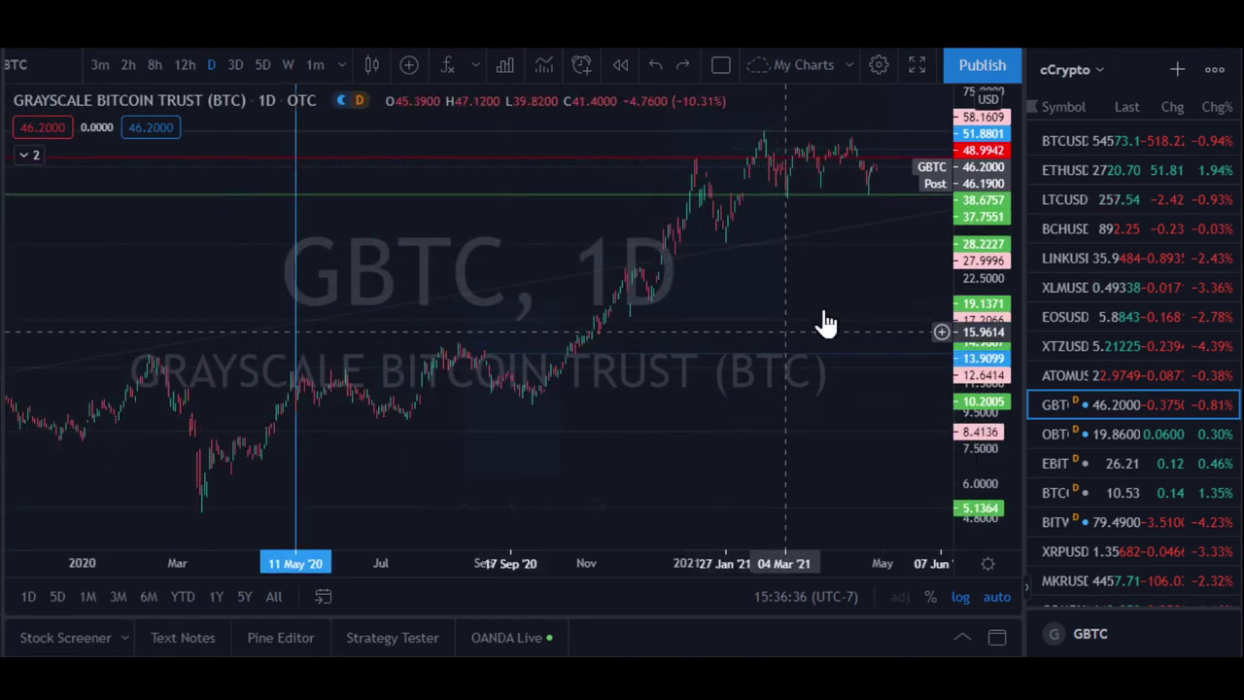
pyautogui.moveTo(860, 282); pyautogui.dragTo(767, 373)
pyautogui.moveTo(767, 328); pyautogui.dragTo(788, 314)
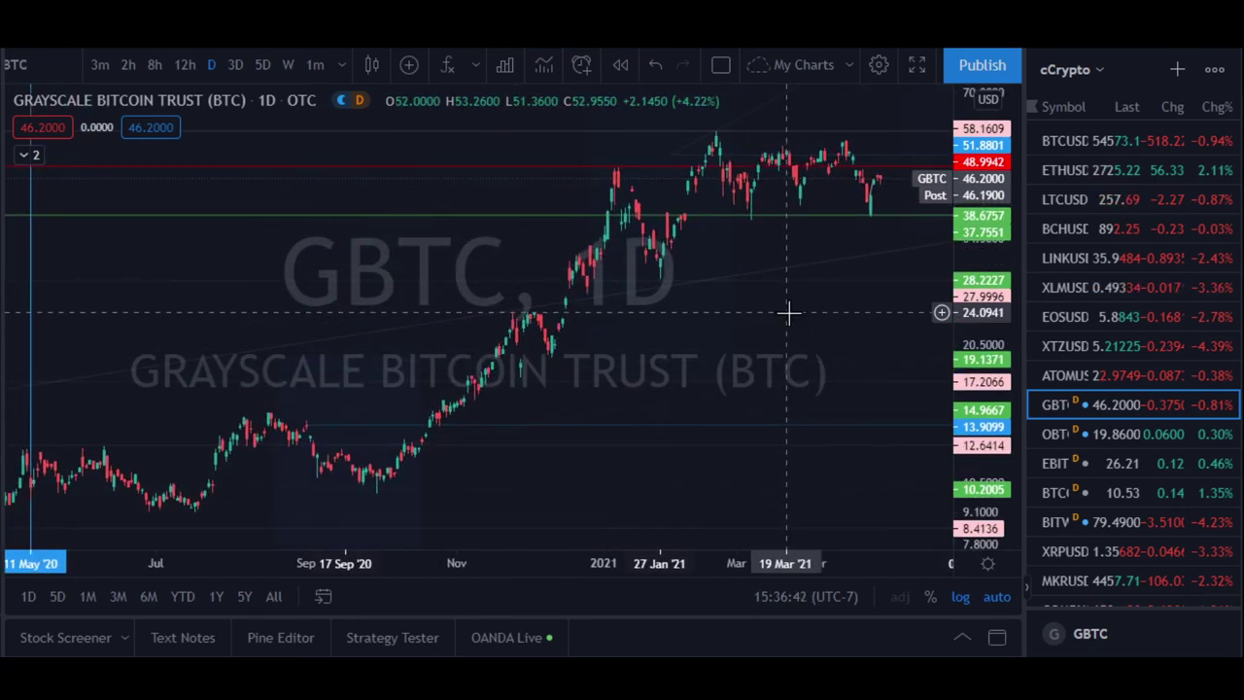